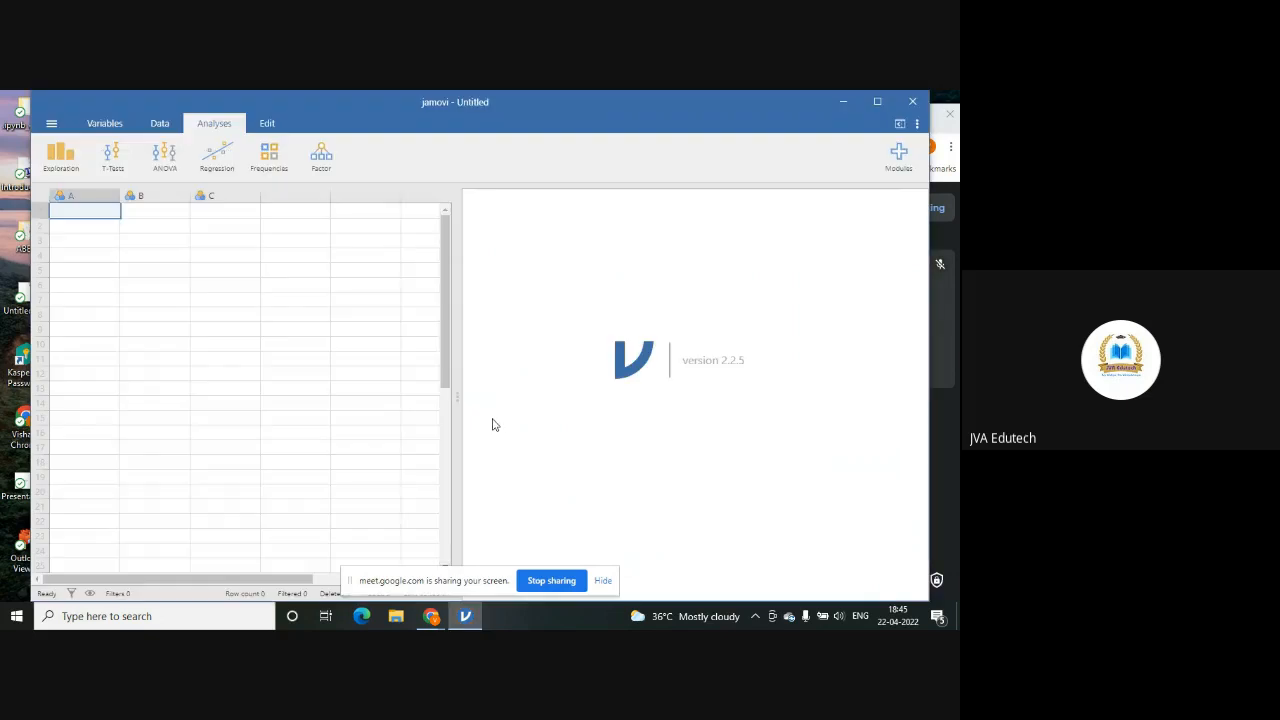
# Import the PBCorr.SAV file from the Correlation Dataset folder into the empty data sheet.
pyautogui.click(603, 580)
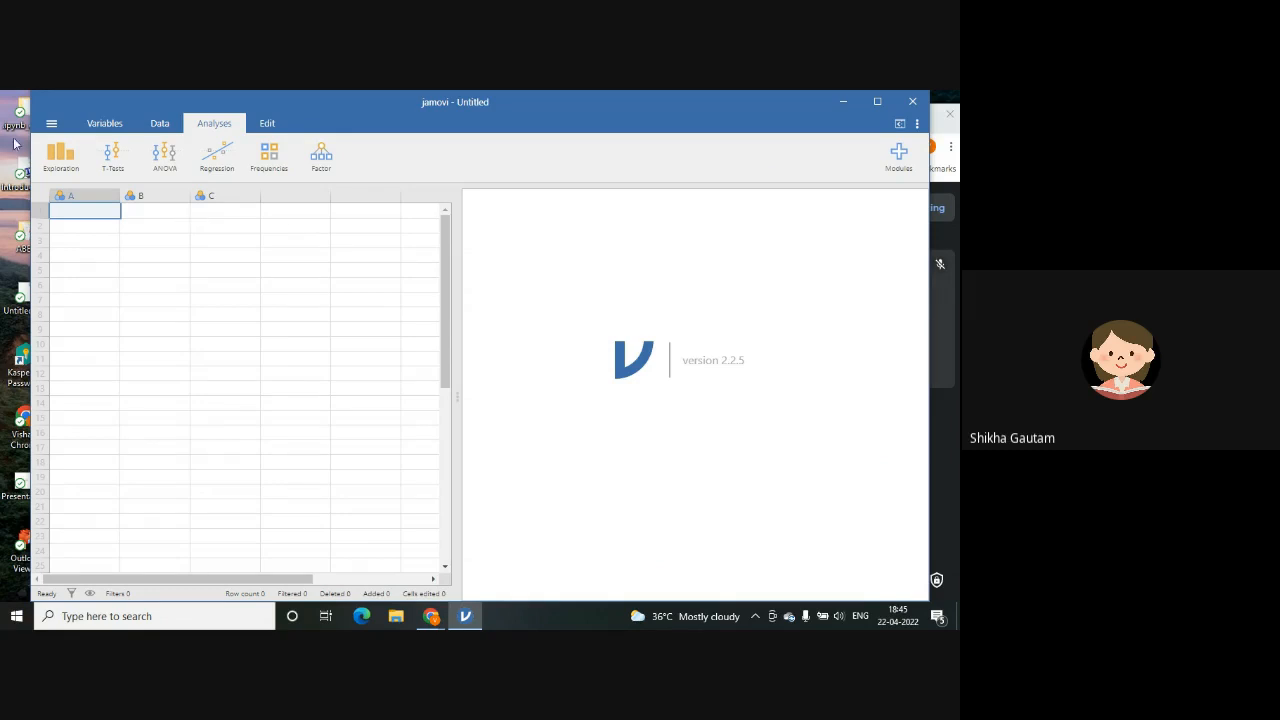
pyautogui.click(68, 172)
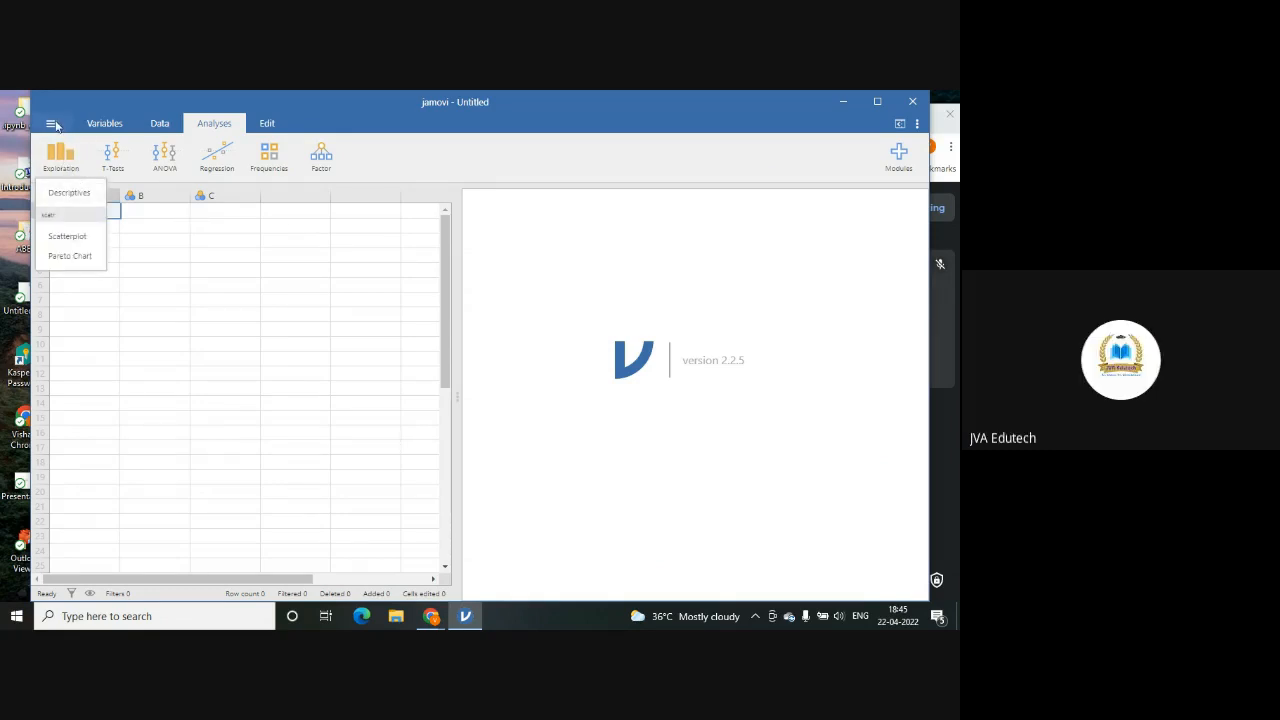
pyautogui.click(52, 124)
pyautogui.click(83, 255)
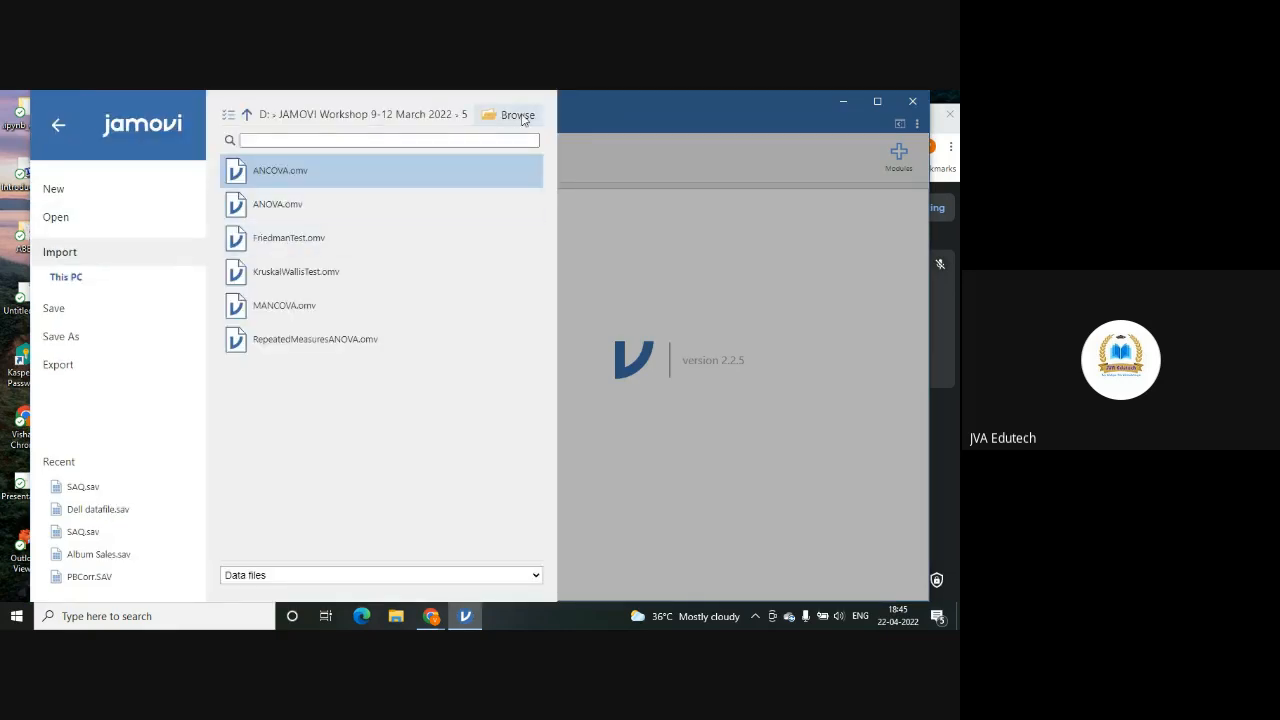
pyautogui.click(518, 116)
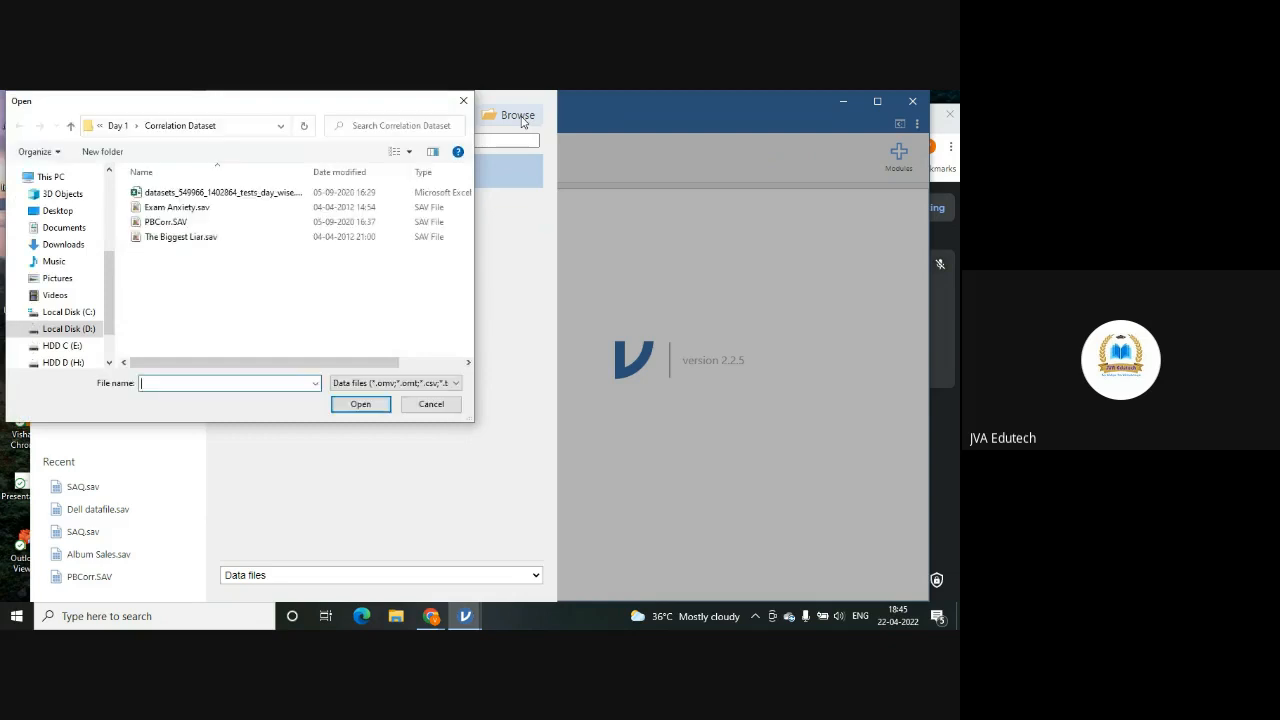
pyautogui.click(168, 224)
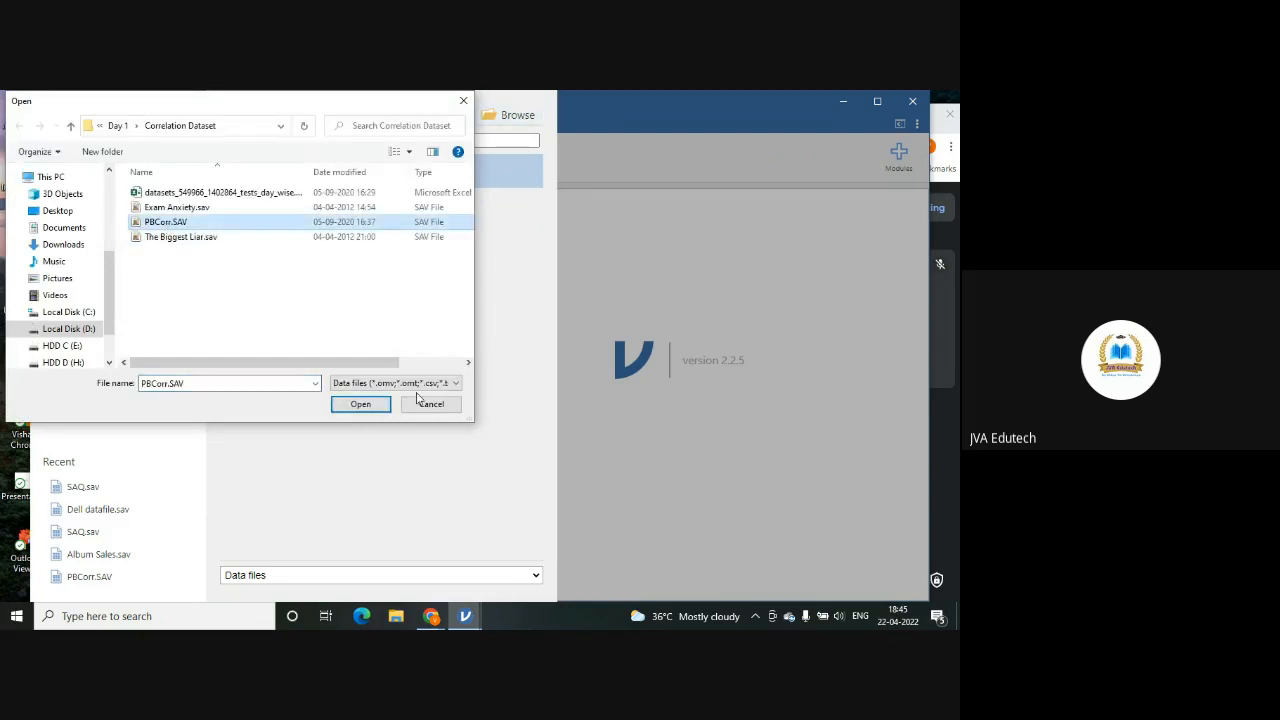
pyautogui.click(360, 405)
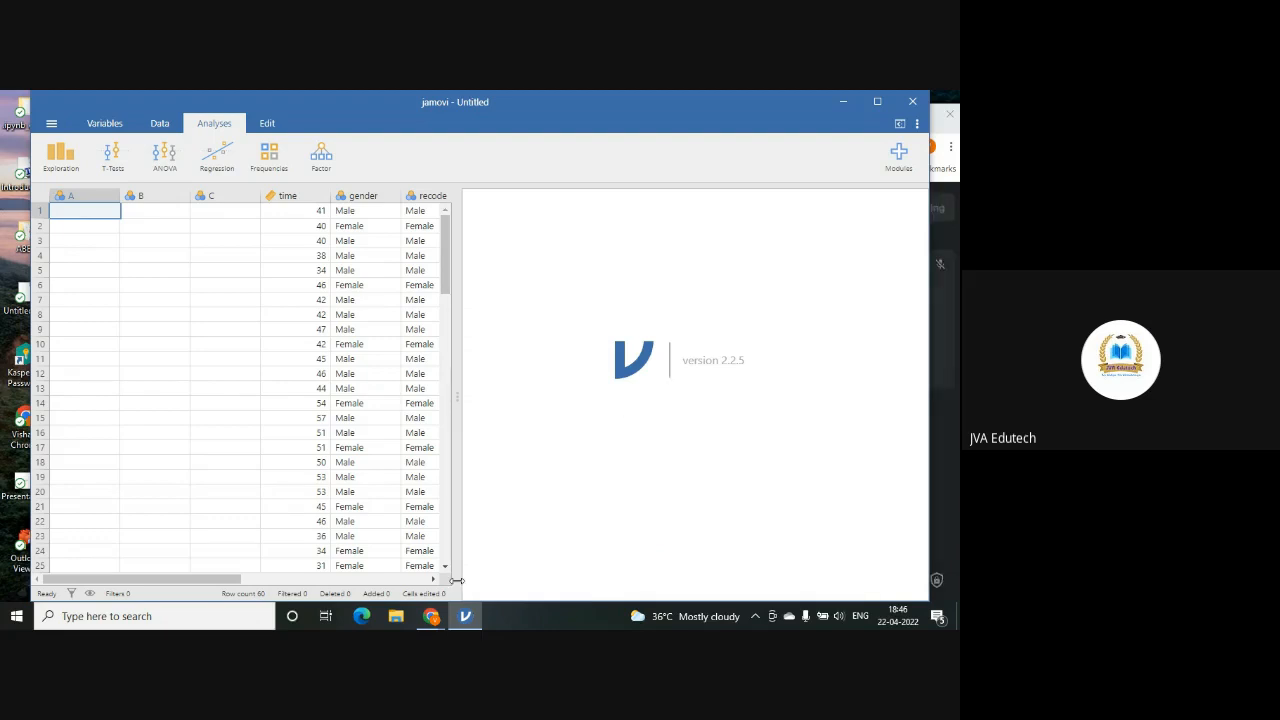
# Switch to the Google Meet call and admit the participants waiting to join.
pyautogui.moveTo(433, 623)
pyautogui.click(390, 555)
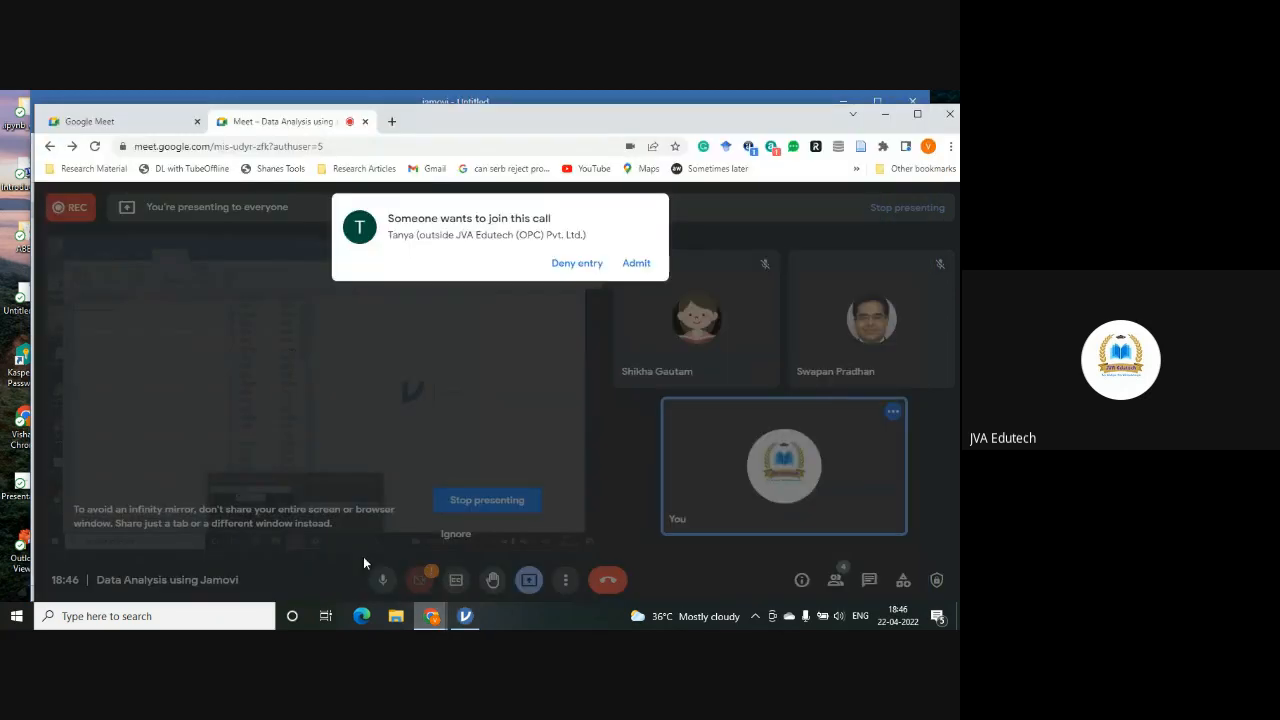
pyautogui.click(638, 265)
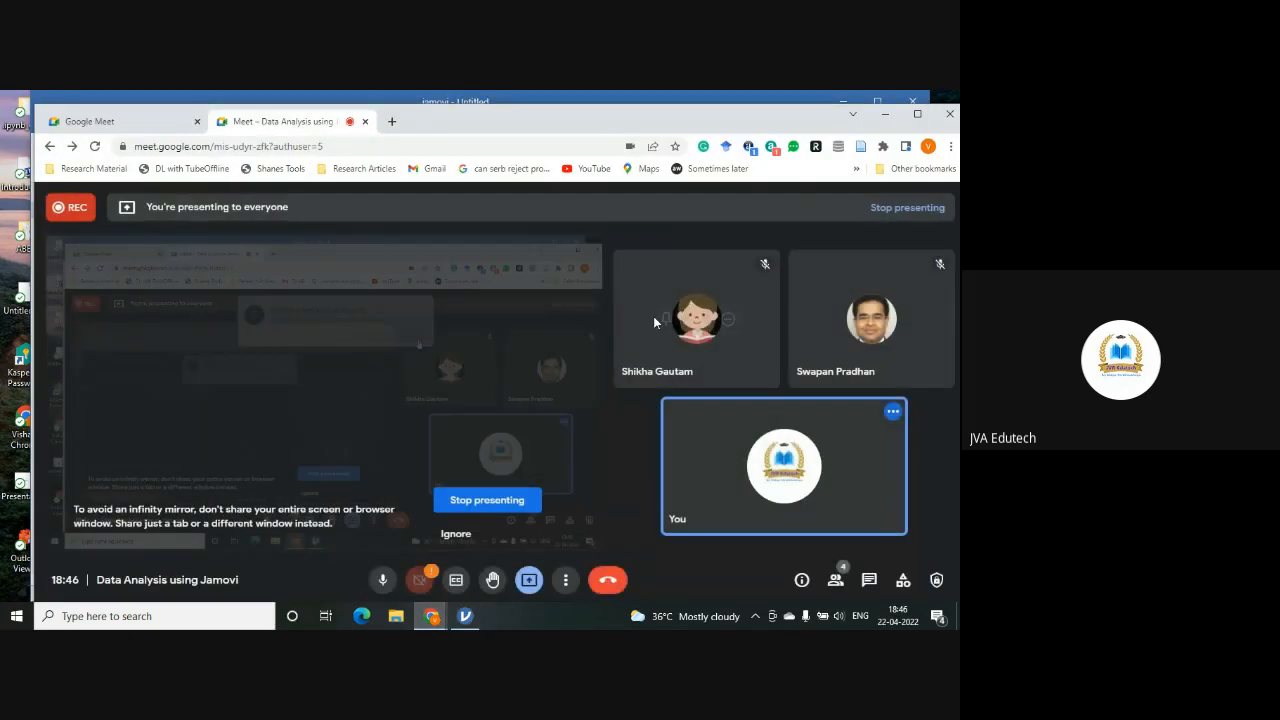
pyautogui.click(467, 617)
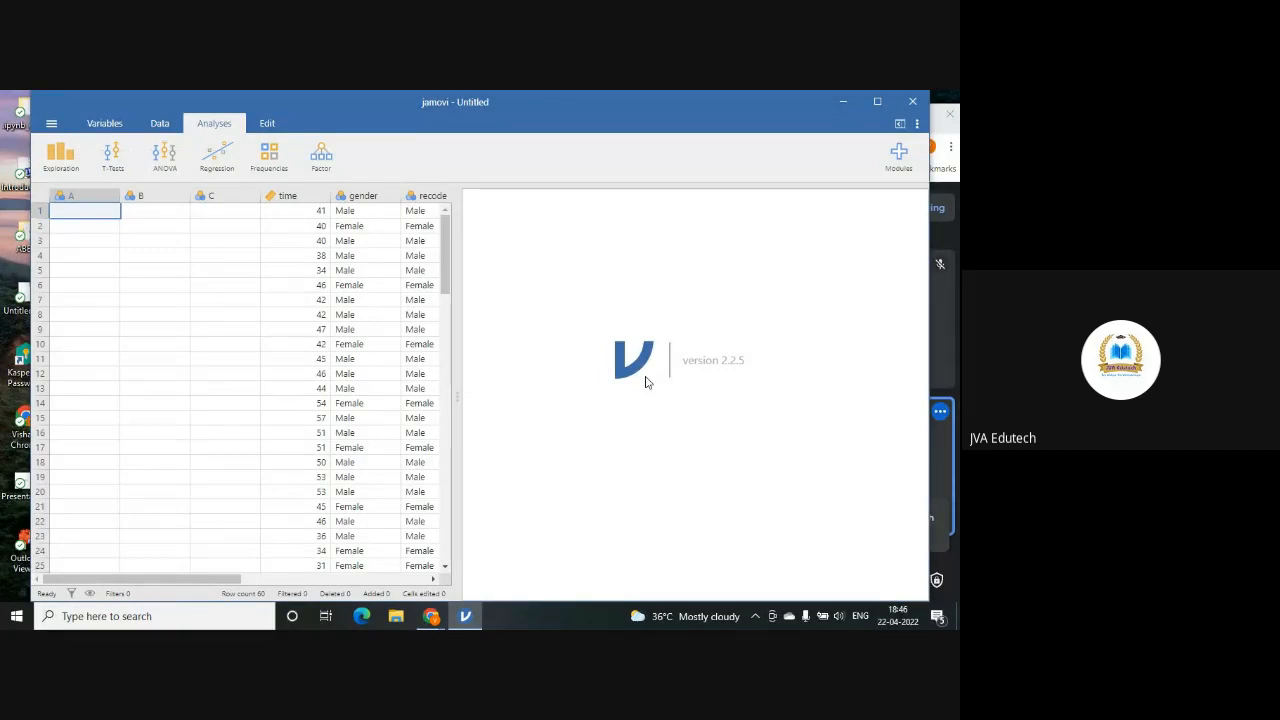
pyautogui.moveTo(431, 618)
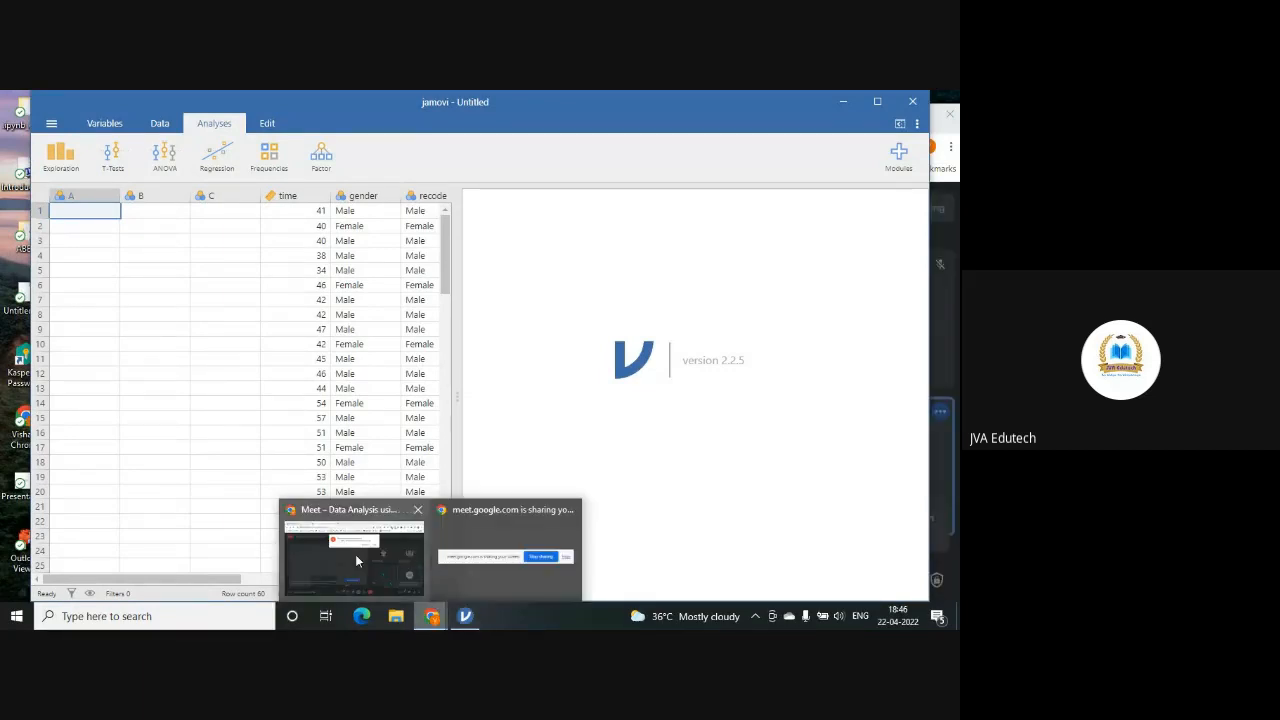
pyautogui.click(354, 565)
pyautogui.click(655, 261)
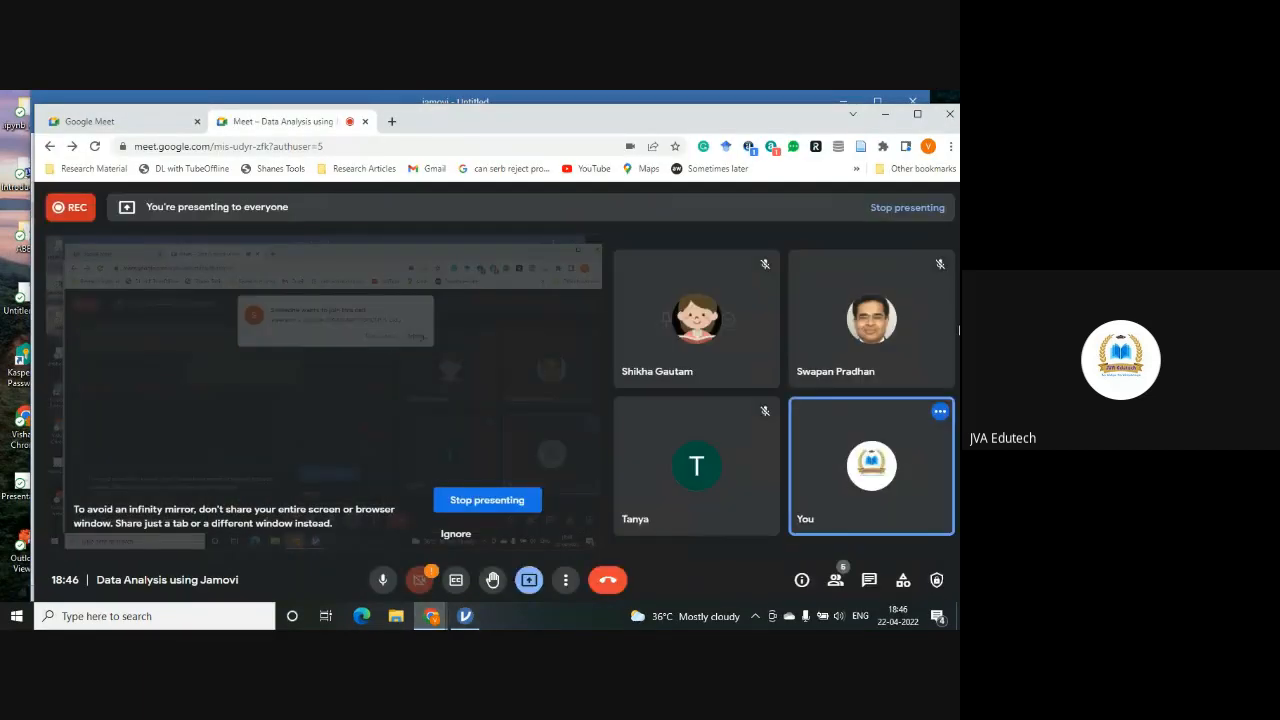
# Return to jamovi, dismiss the presenting notification and examine the imported time, gender and recode columns.
pyautogui.click(468, 618)
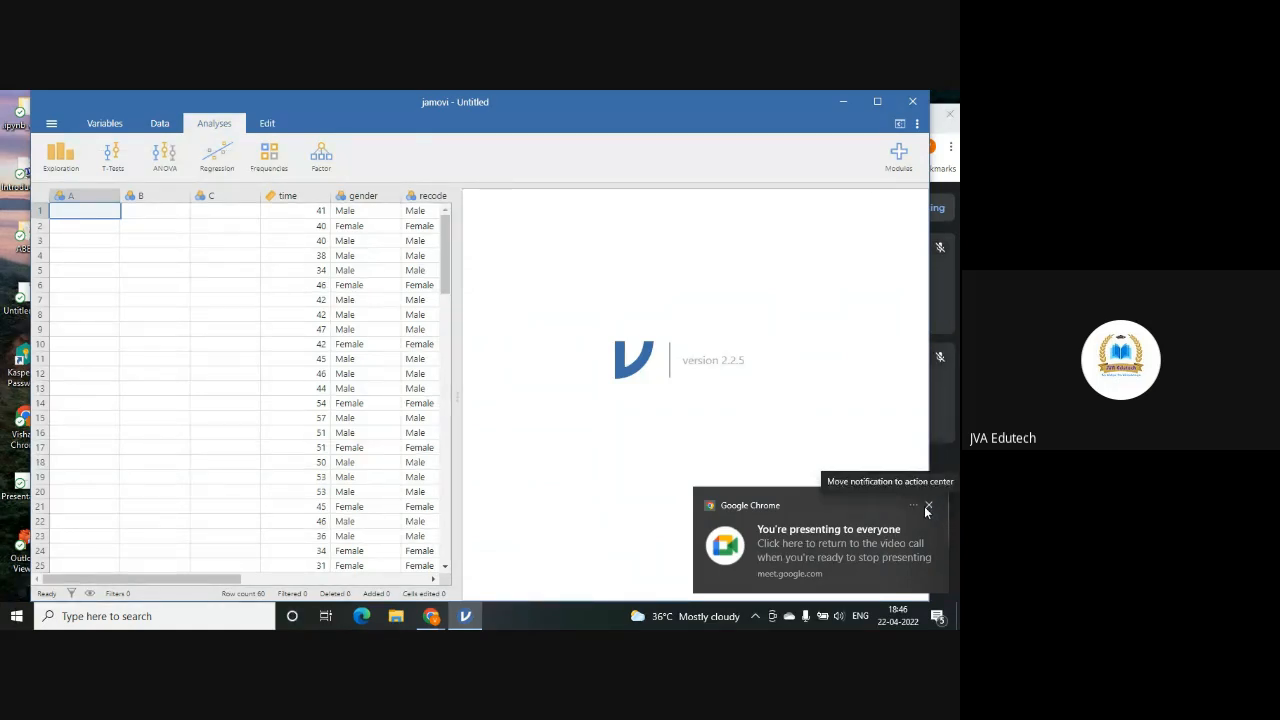
pyautogui.click(929, 505)
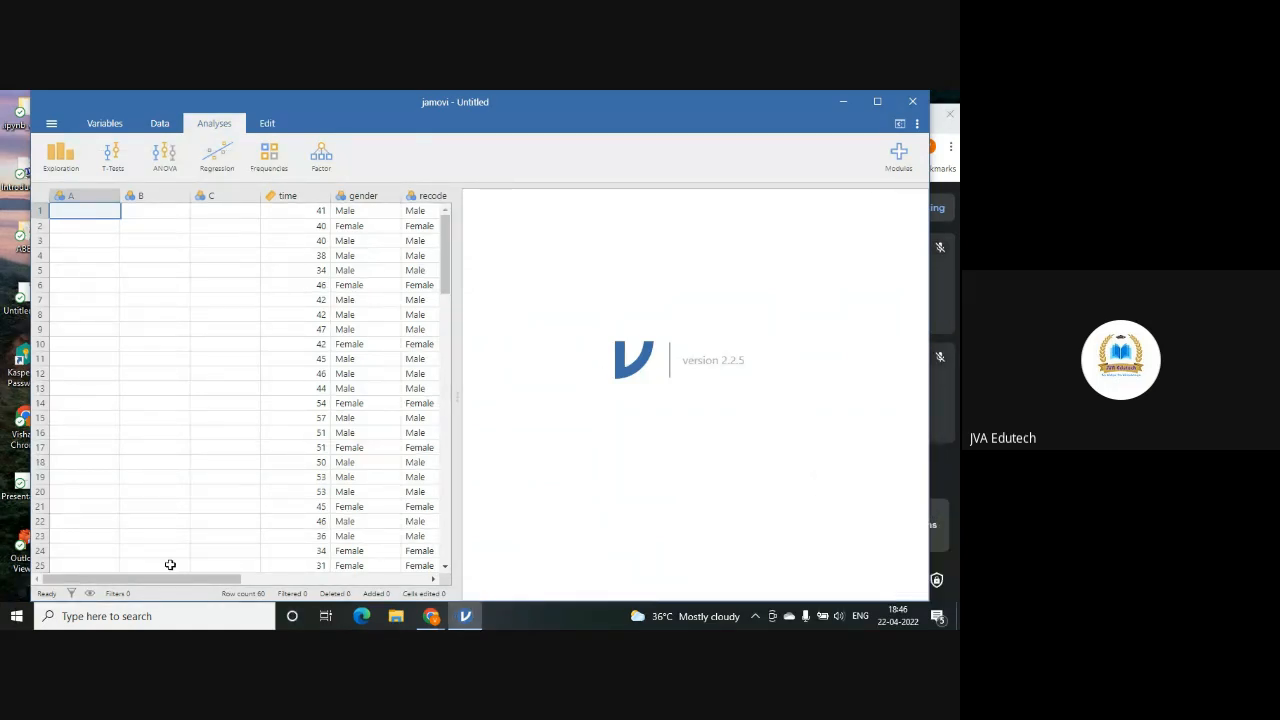
pyautogui.click(205, 580)
pyautogui.moveTo(206, 581); pyautogui.dragTo(257, 603)
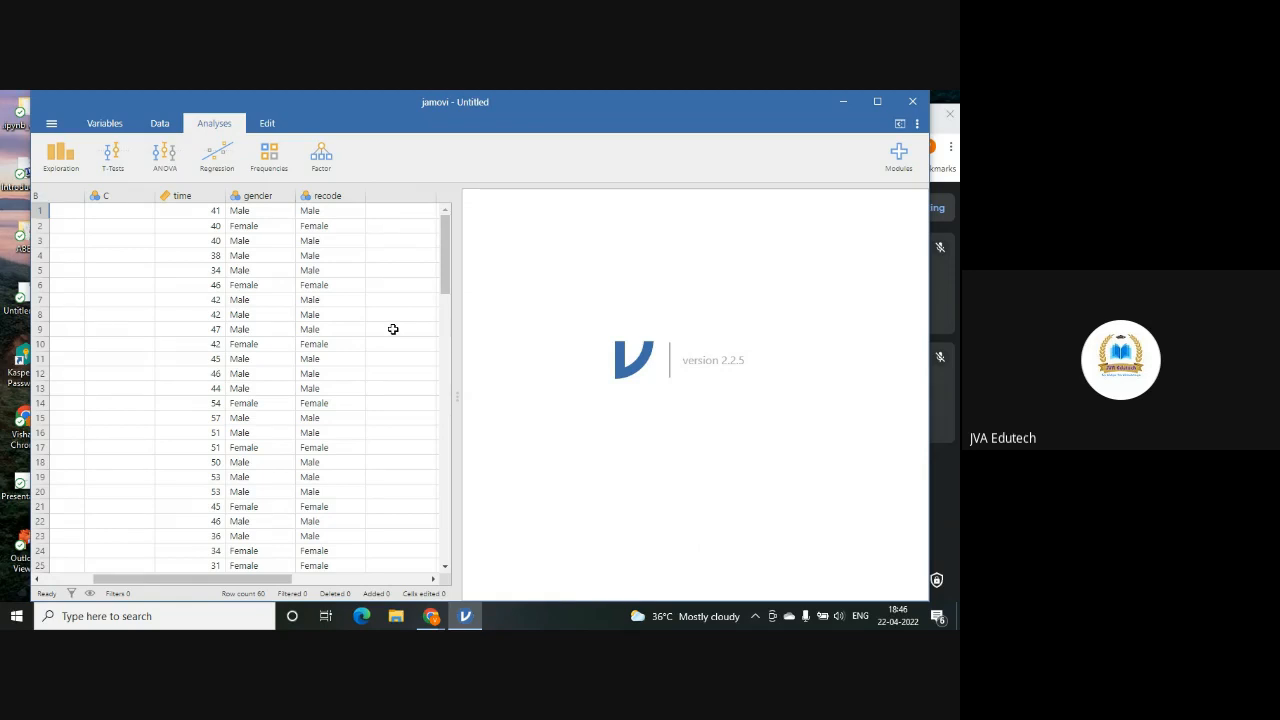
# Open a blank Notepad window for notes, move it over the data and minimize it.
pyautogui.click(143, 616)
pyautogui.write('not')
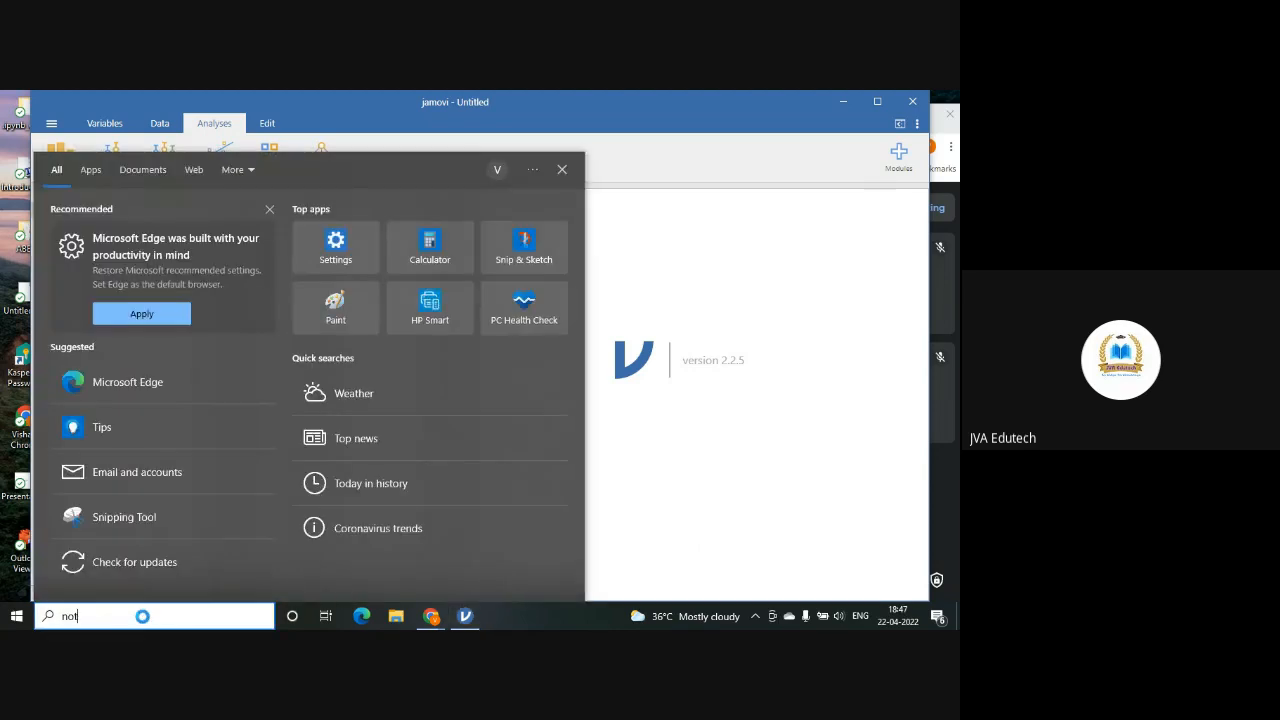
pyautogui.write('epad')
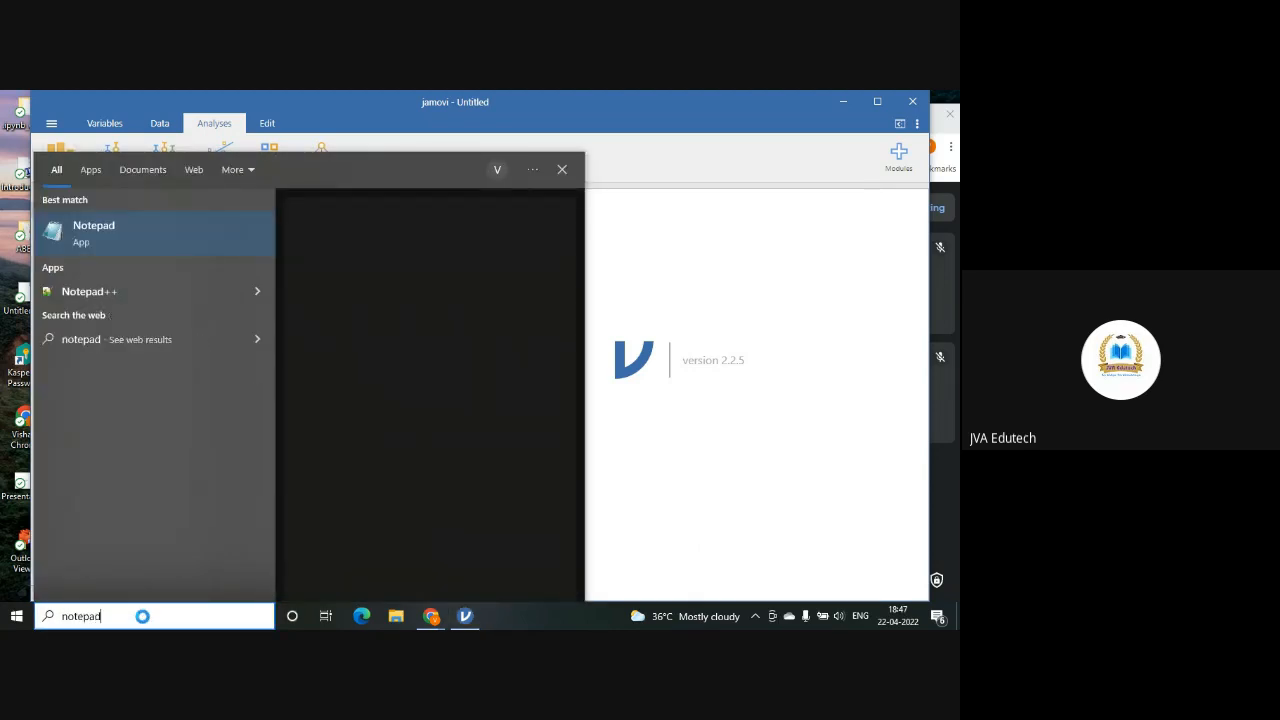
pyautogui.click(210, 233)
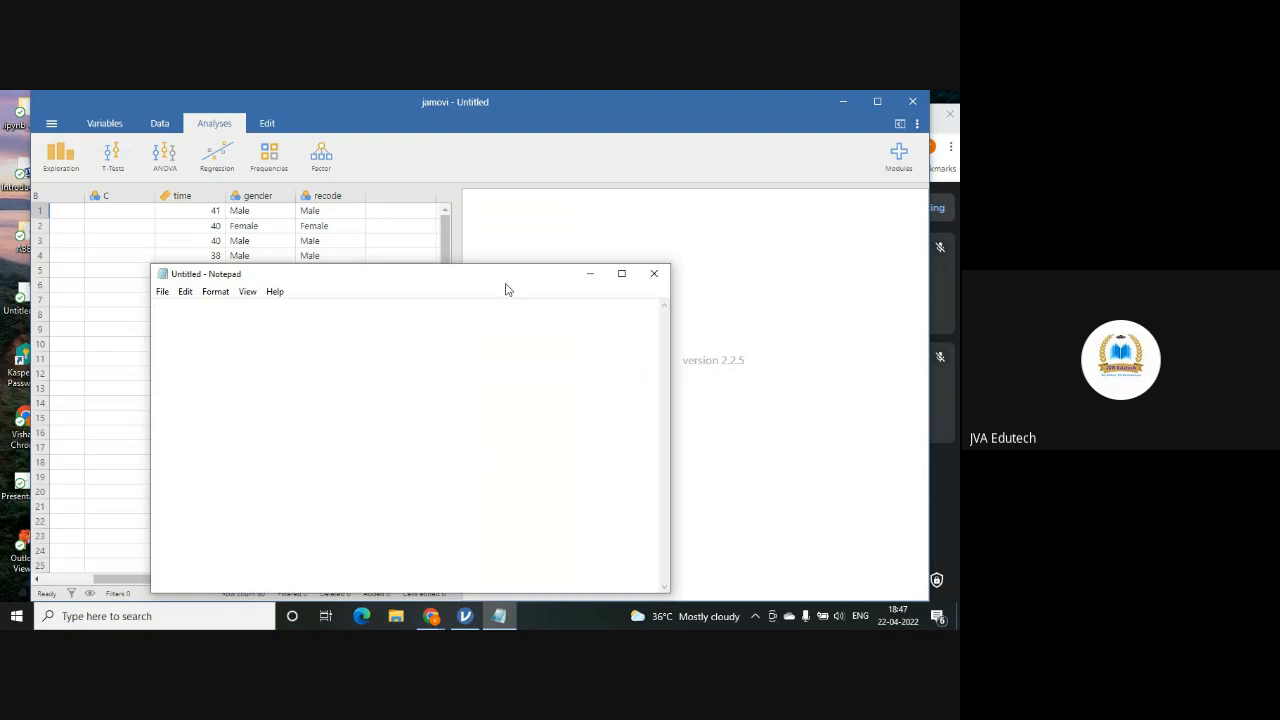
pyautogui.moveTo(511, 283); pyautogui.dragTo(676, 270)
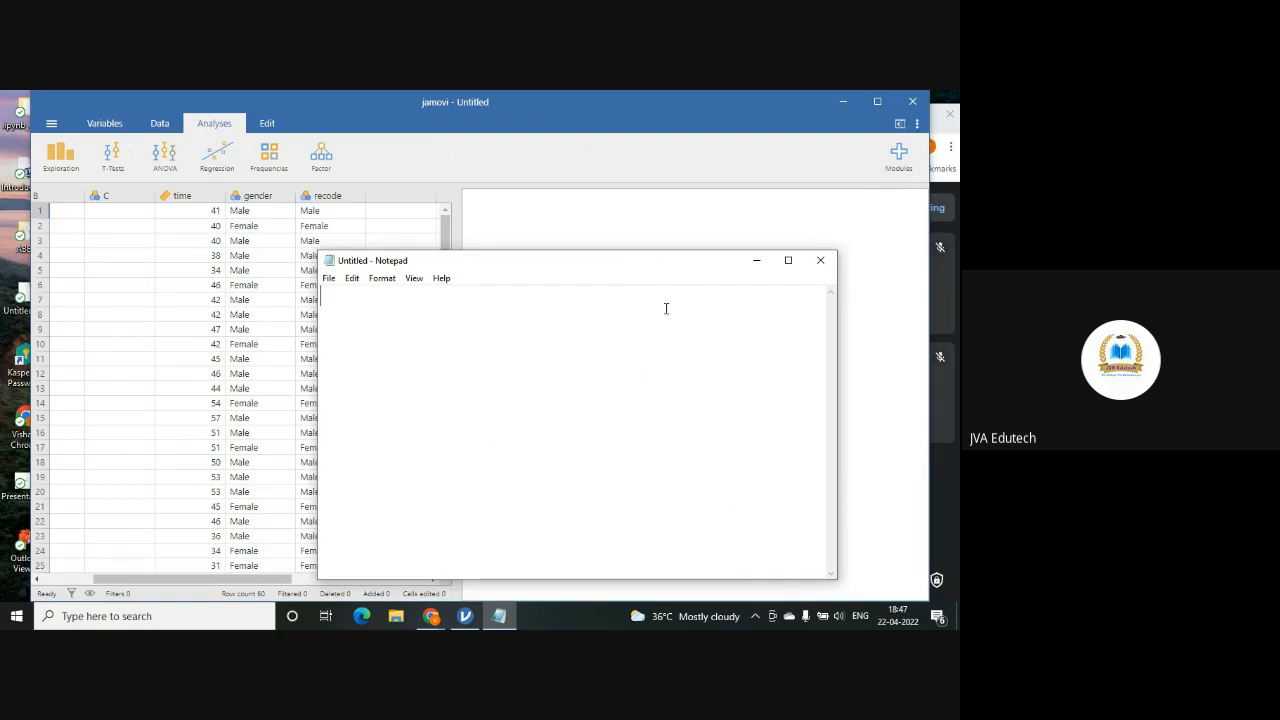
pyautogui.click(756, 260)
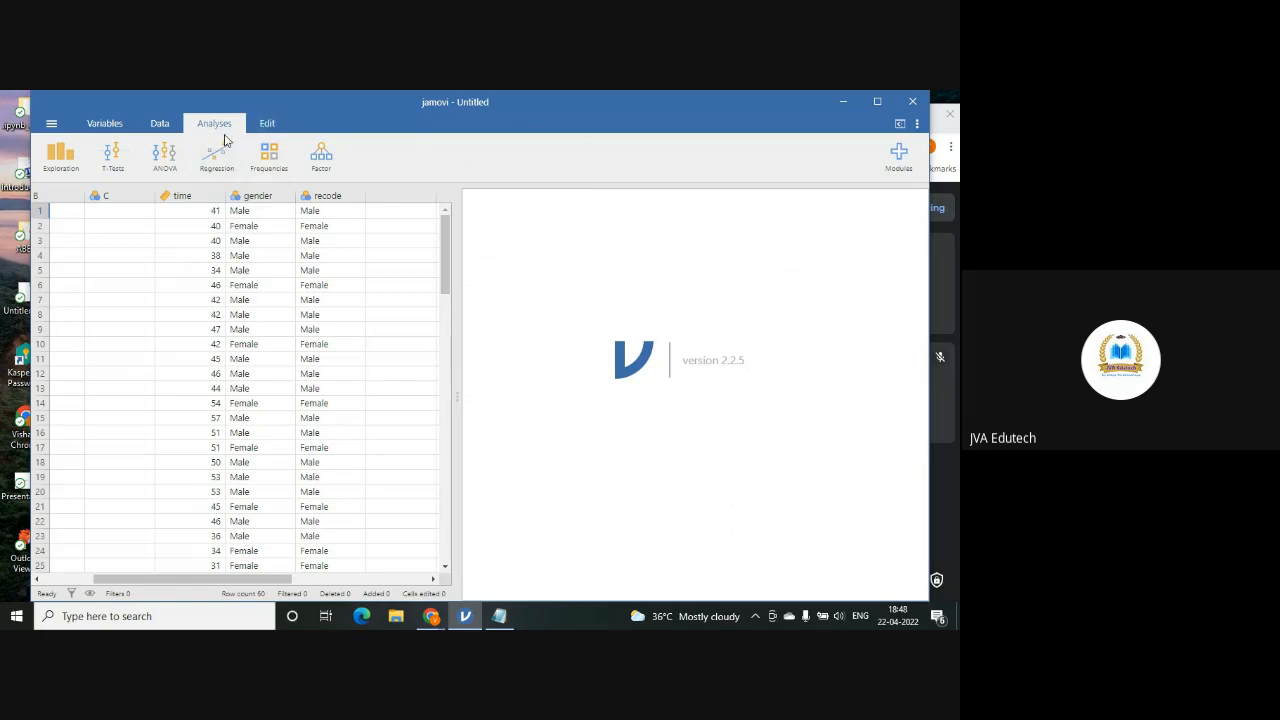
# Create a correlation matrix with Pearson's r for the time and gender variables.
pyautogui.click(211, 160)
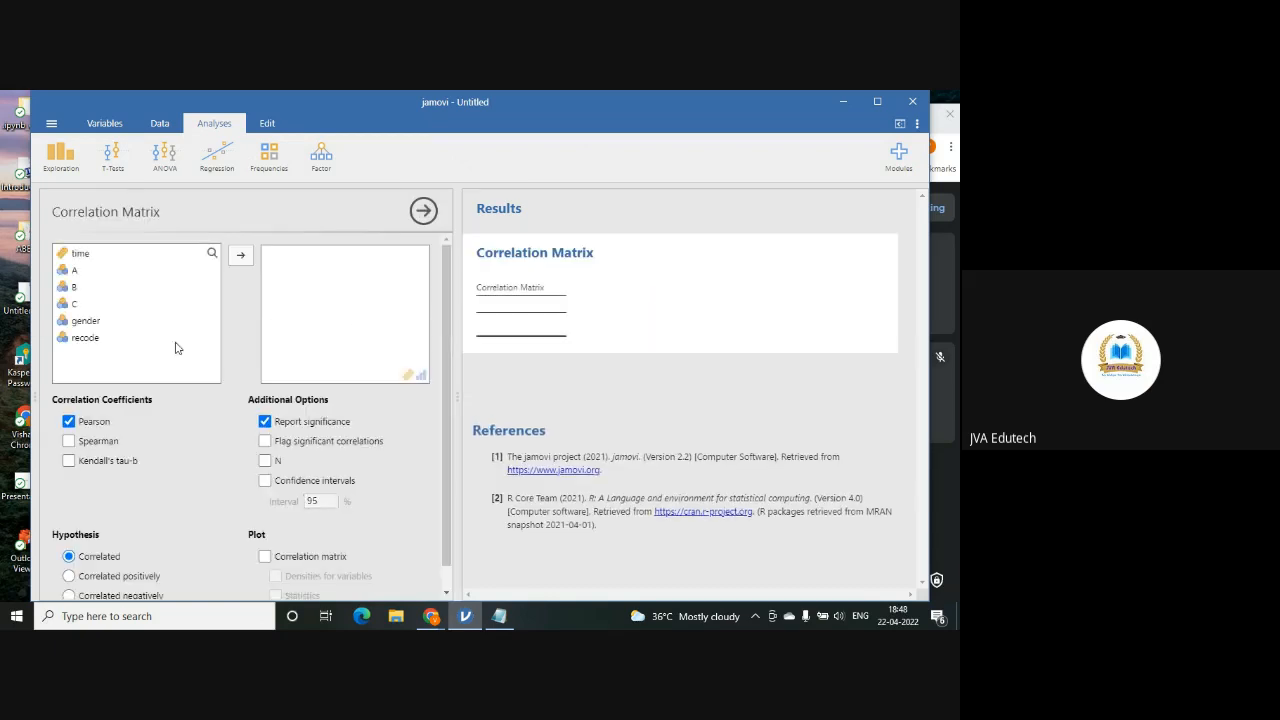
pyautogui.click(135, 321)
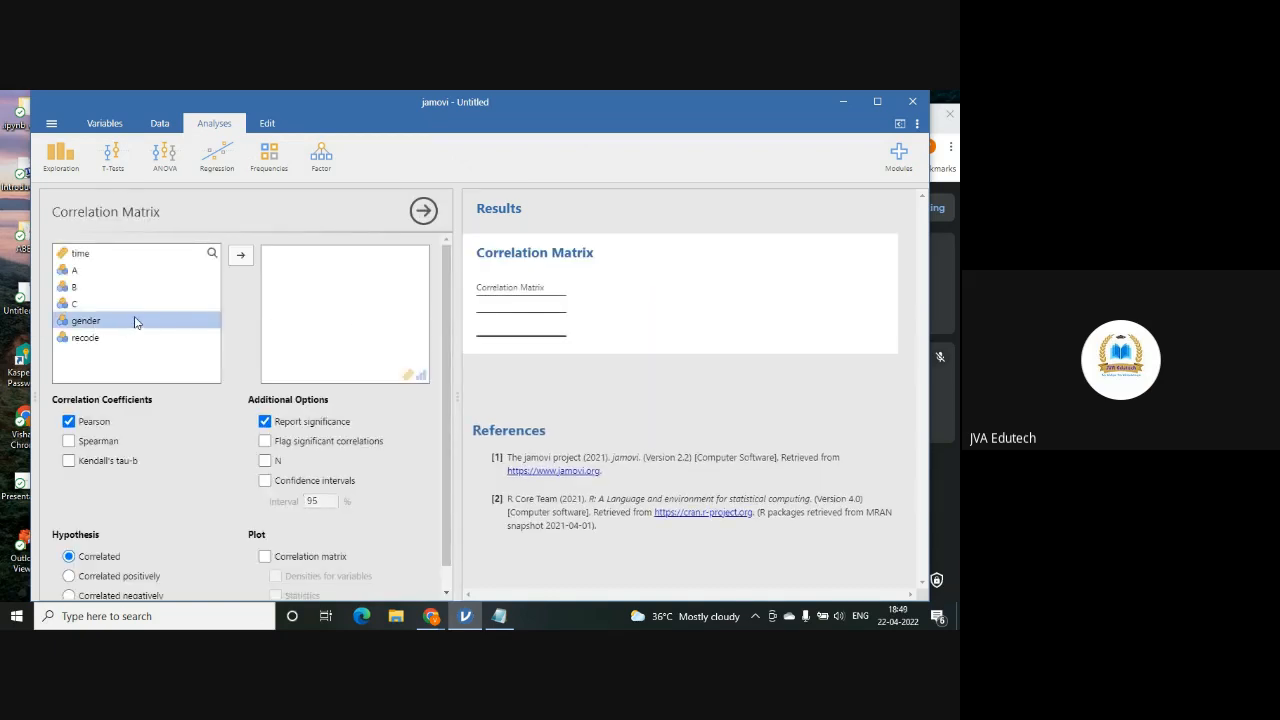
pyautogui.click(86, 253)
pyautogui.doubleClick(86, 253)
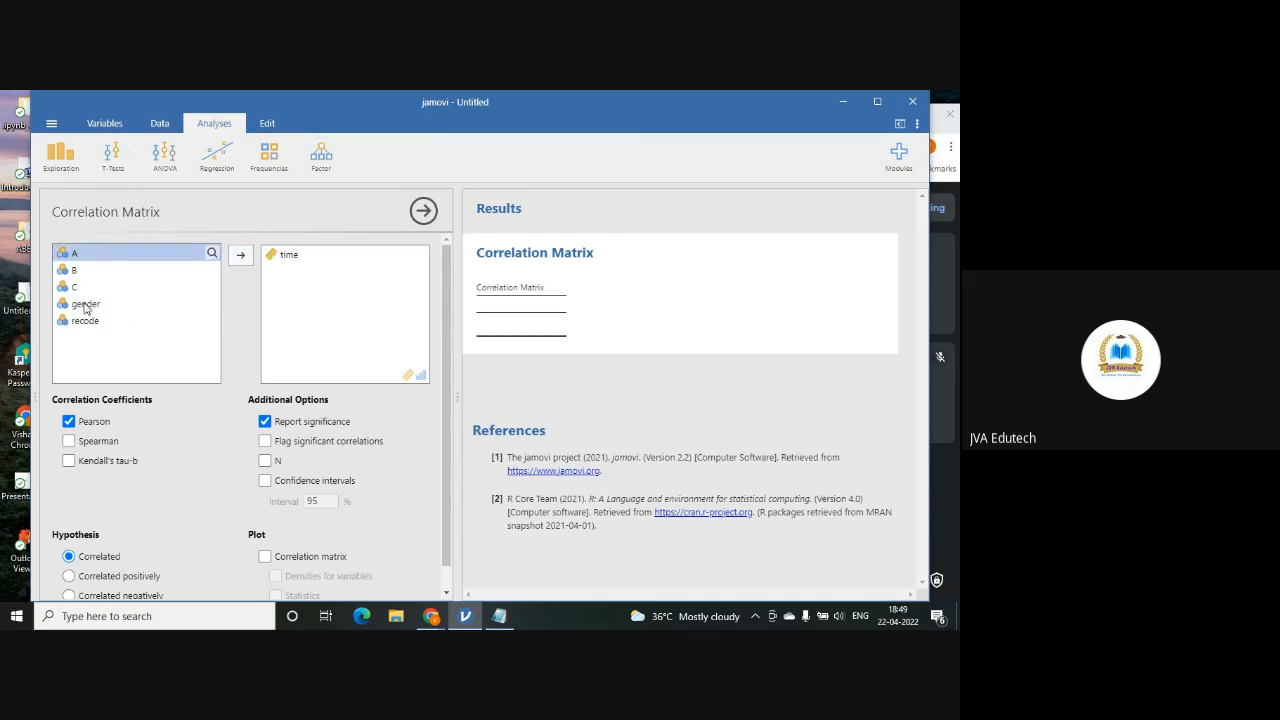
pyautogui.click(85, 305)
pyautogui.click(240, 254)
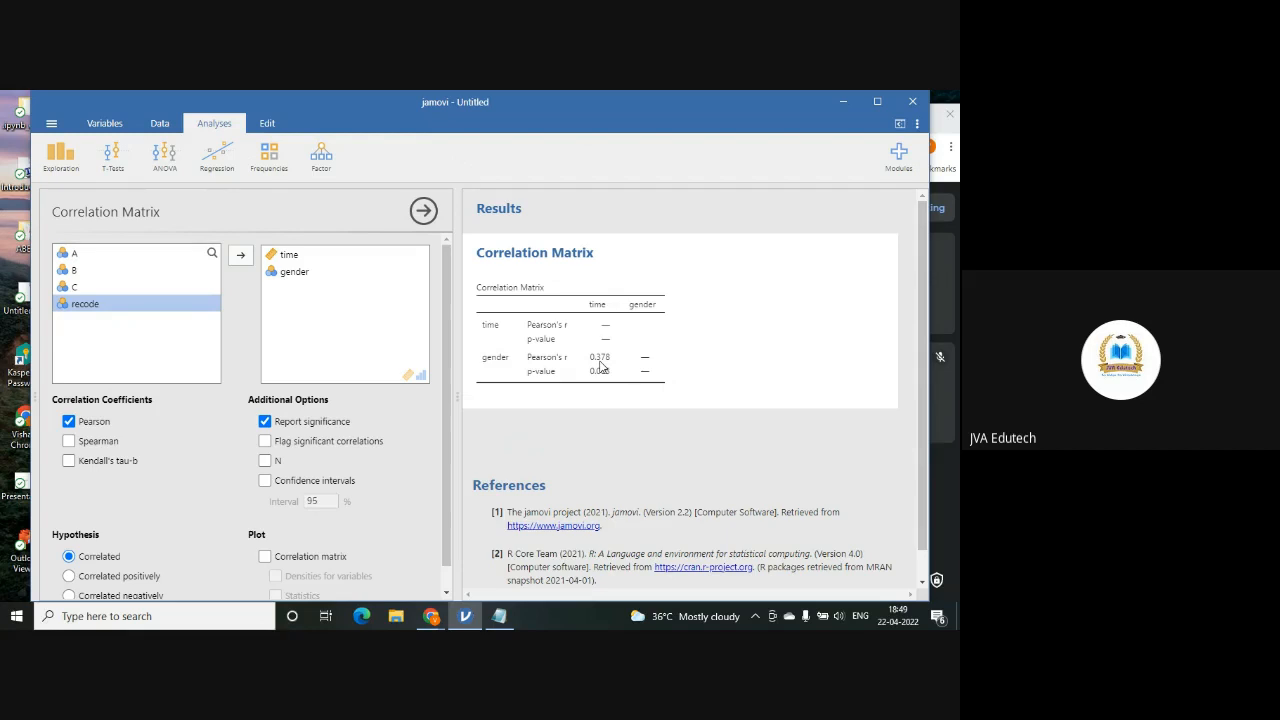
# Write the note "rpb = 0.378" in Notepad and move its window below the correlation results table.
pyautogui.click(499, 616)
pyautogui.write('r')
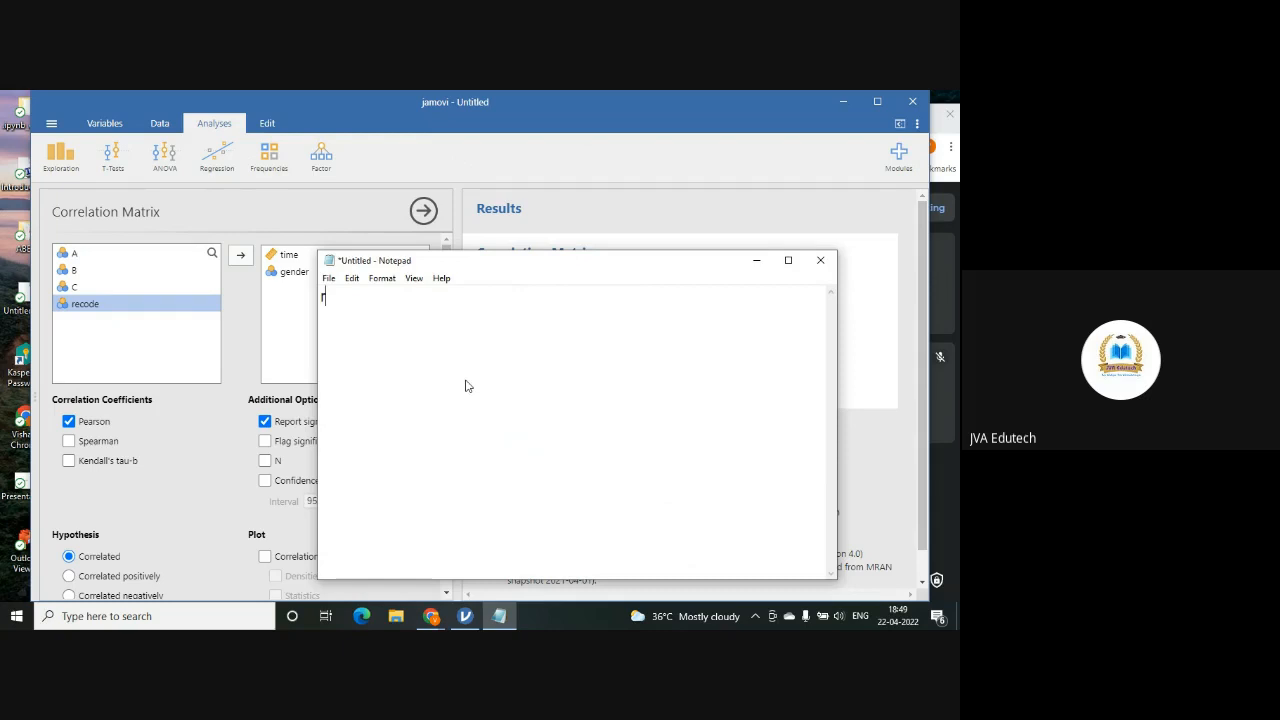
pyautogui.write('pb')
pyautogui.moveTo(342, 298); pyautogui.dragTo(327, 298)
pyautogui.click(443, 318)
pyautogui.write('=')
pyautogui.moveTo(674, 274); pyautogui.dragTo(759, 399)
pyautogui.write('0.378')
pyautogui.moveTo(733, 400); pyautogui.dragTo(688, 432)
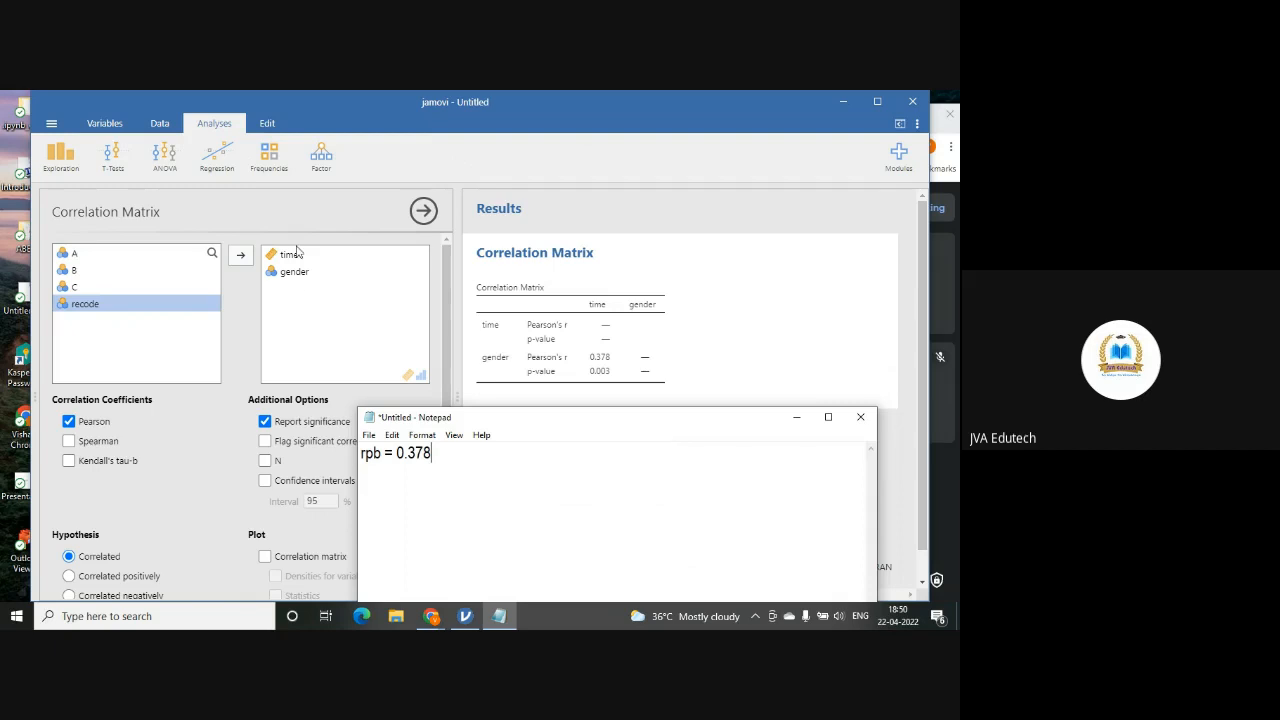
# Replace gender with recode in the correlation matrix so that time is correlated with recode.
pyautogui.click(306, 280)
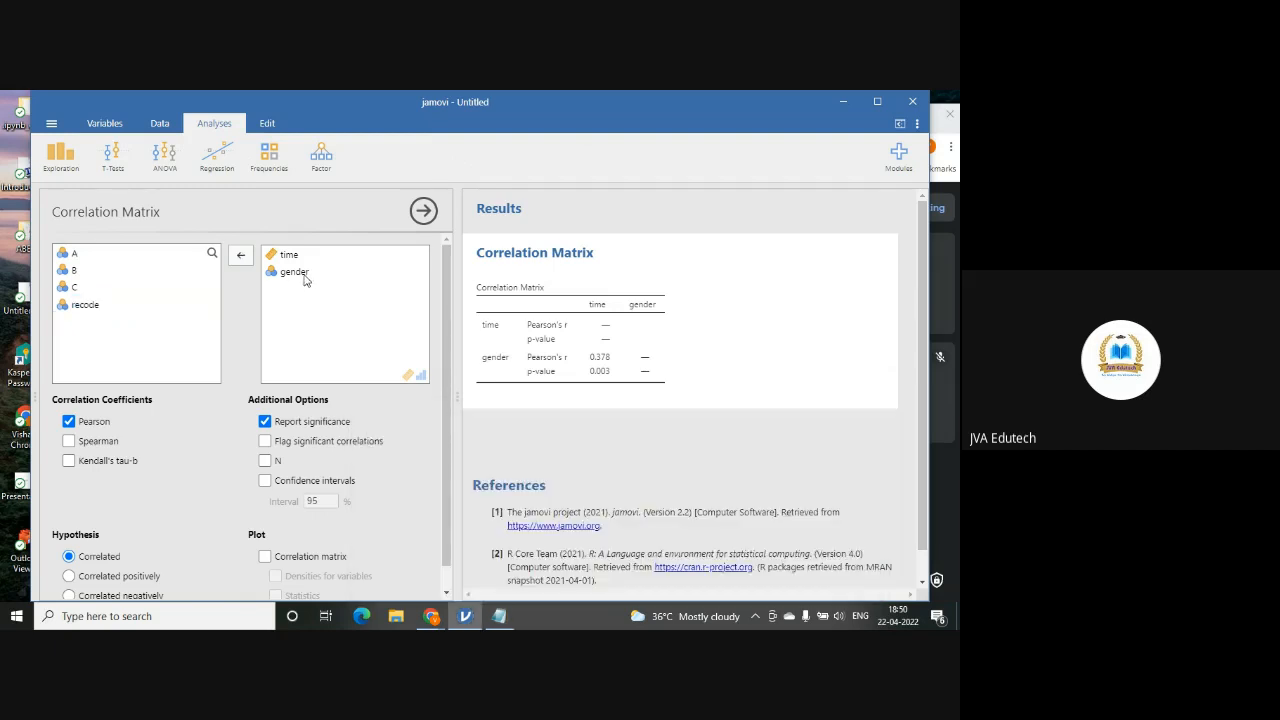
pyautogui.click(294, 271)
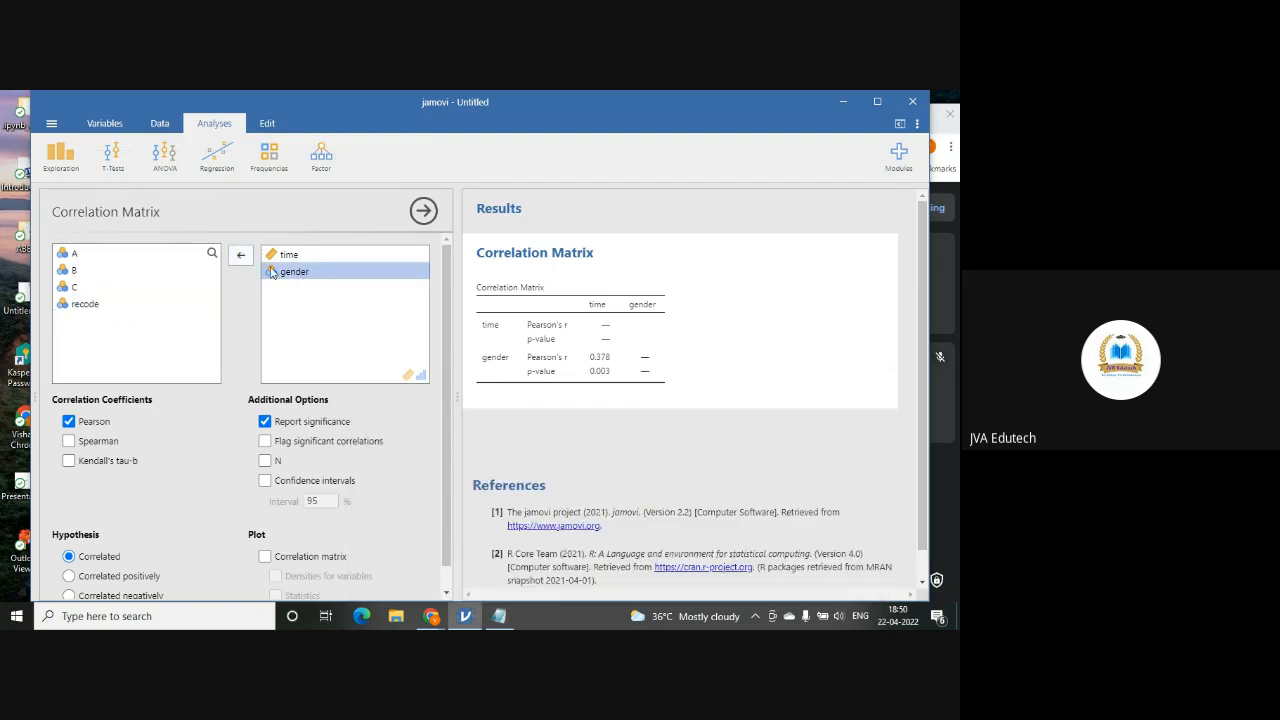
pyautogui.click(240, 255)
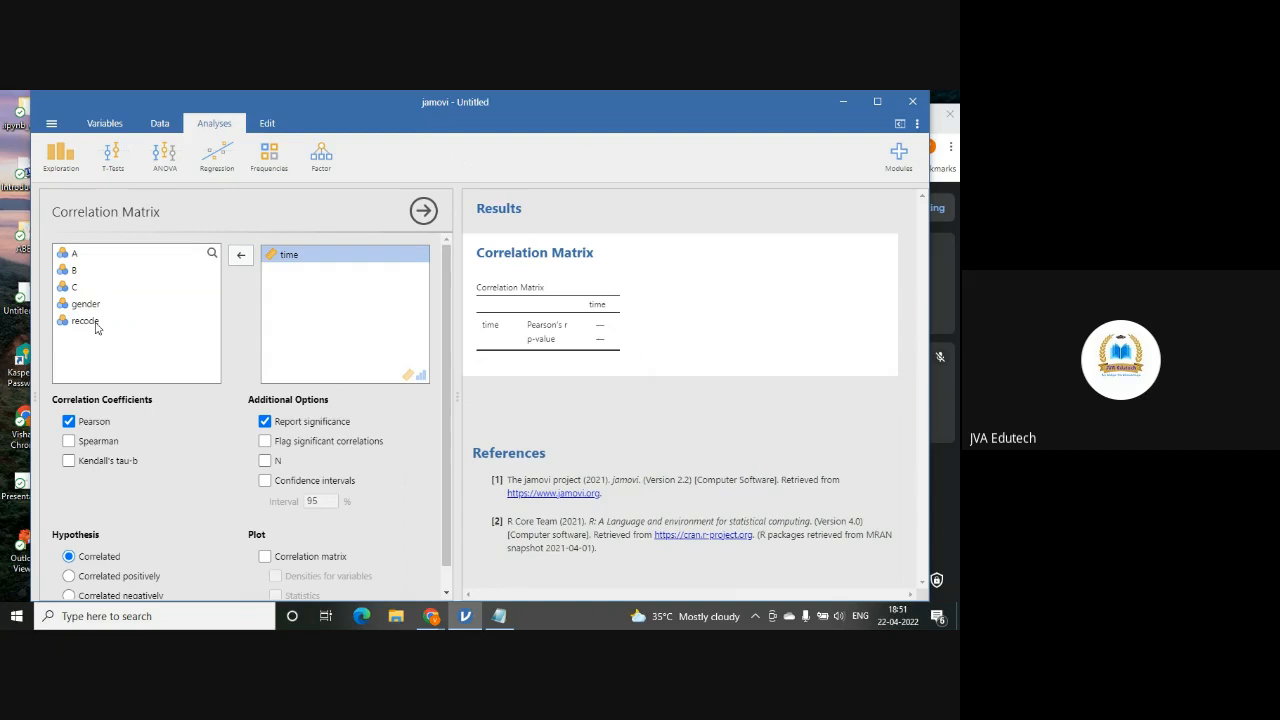
pyautogui.click(97, 322)
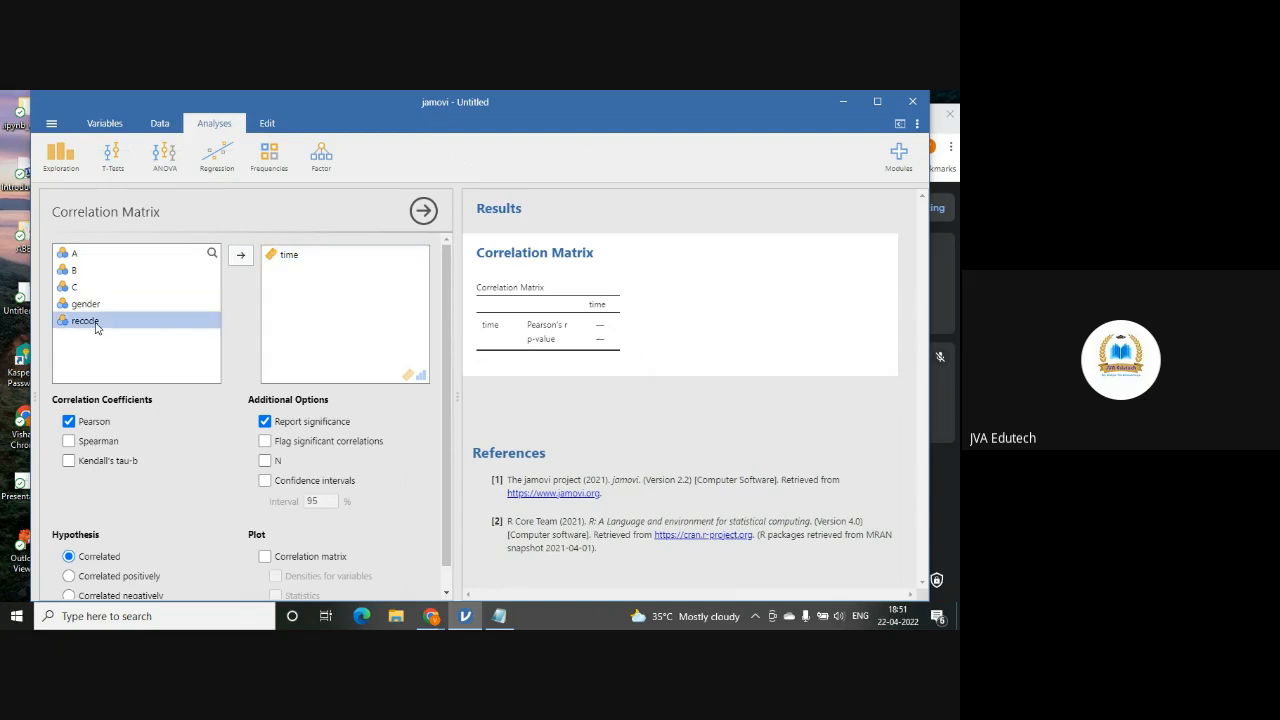
pyautogui.click(240, 254)
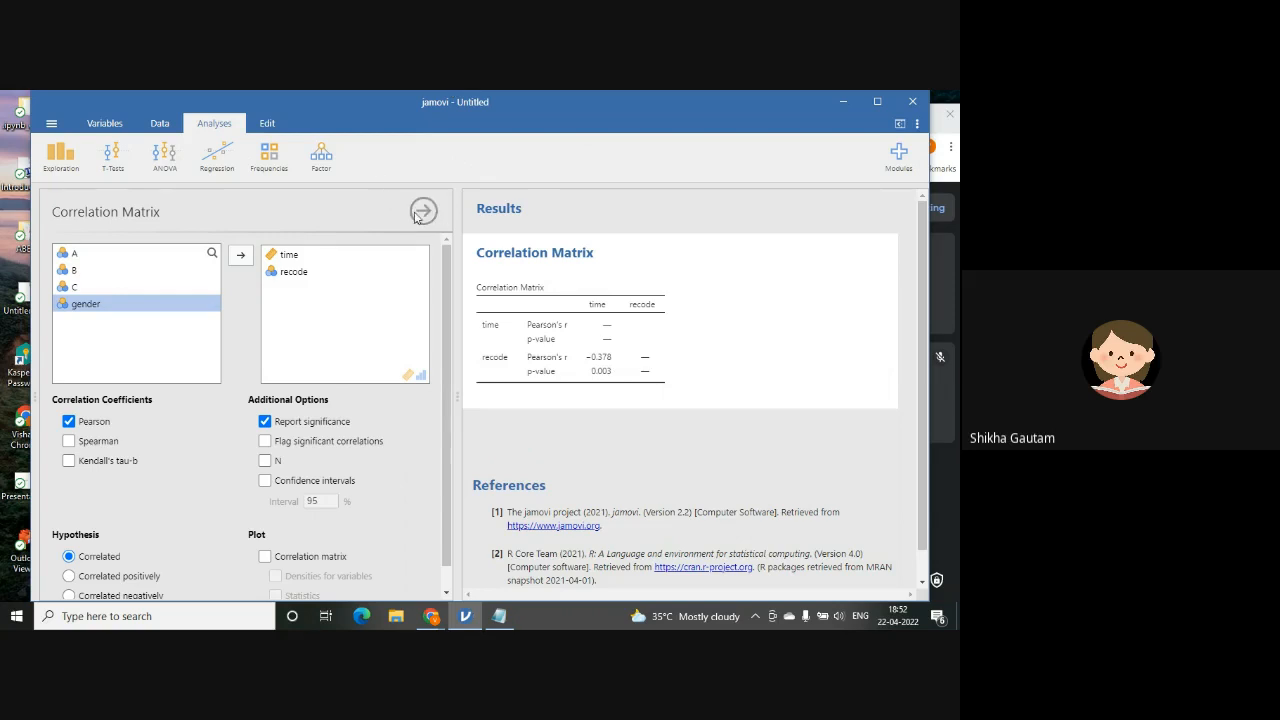
# Remove the correlation matrix analysis from the results and delete all six variables, A through recode, from the data.
pyautogui.rightClick(672, 287)
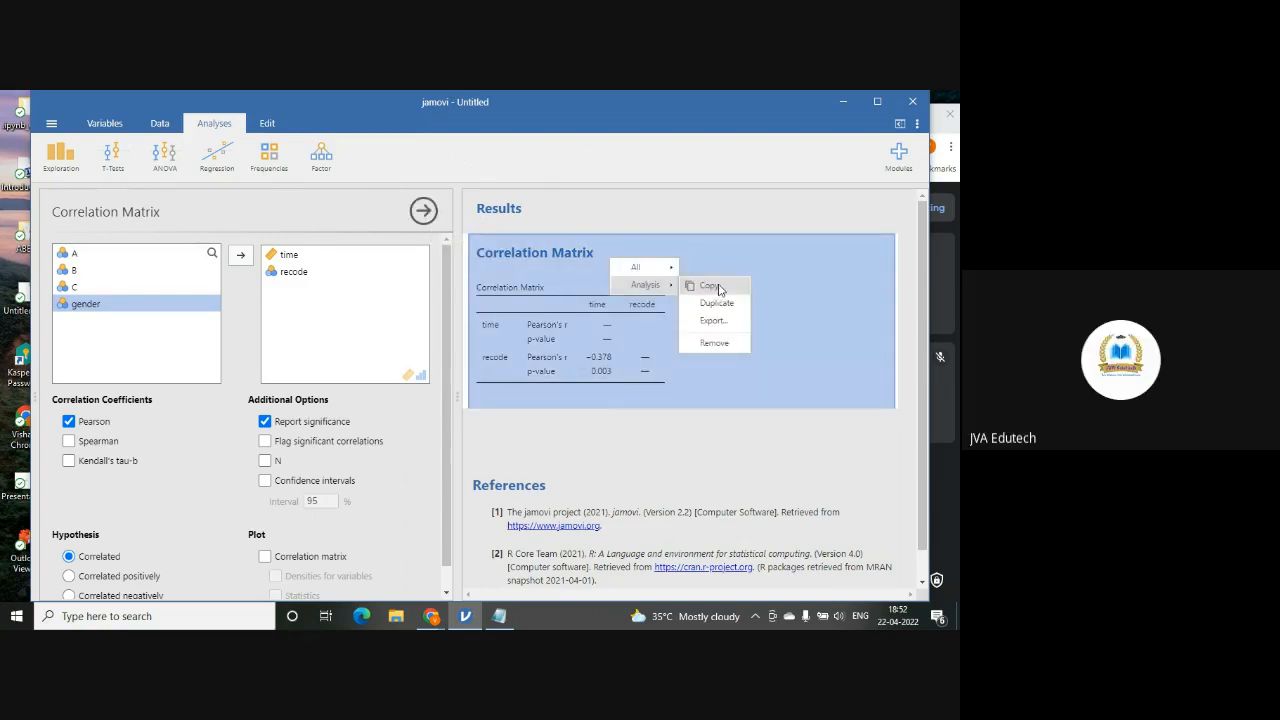
pyautogui.click(724, 343)
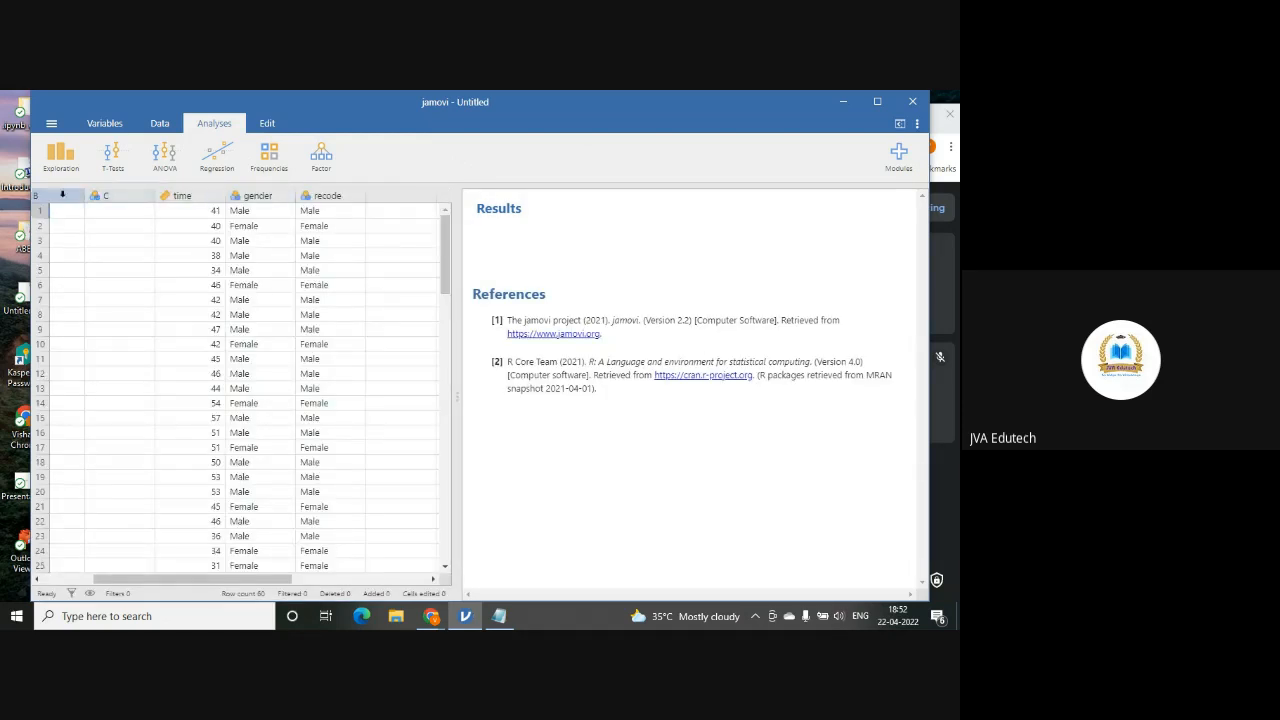
pyautogui.moveTo(240, 580); pyautogui.dragTo(157, 580)
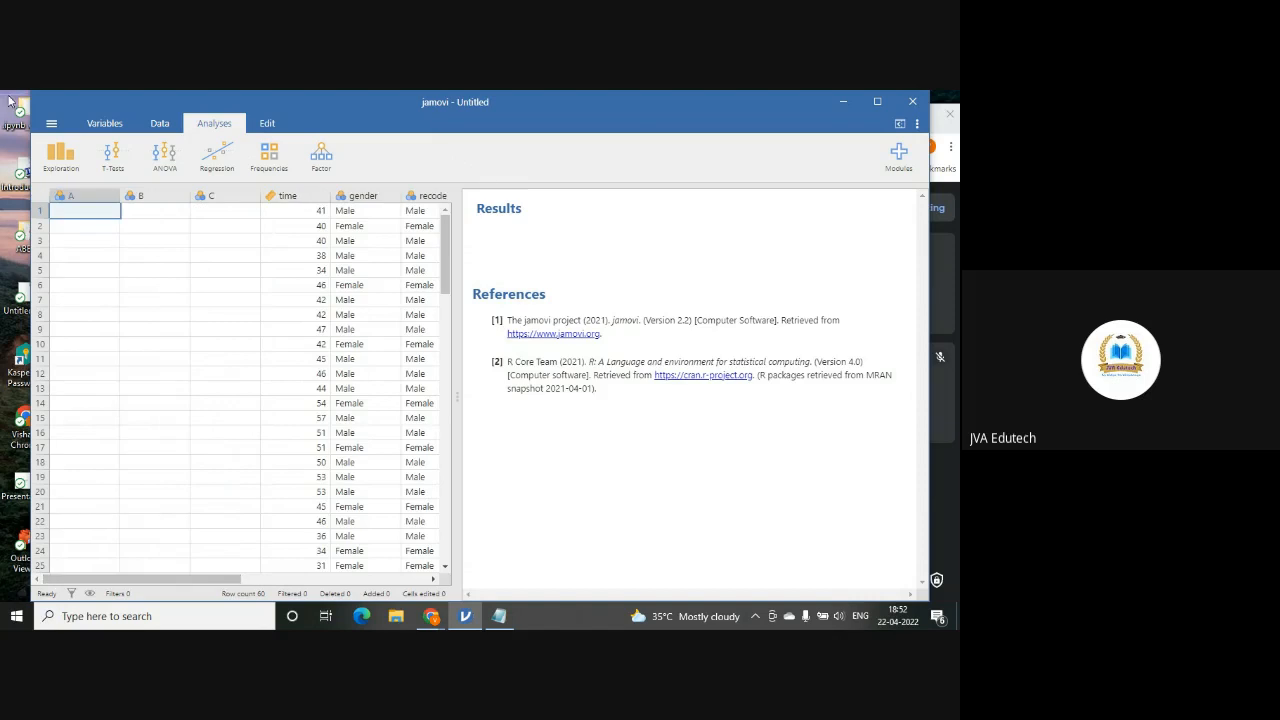
pyautogui.moveTo(70, 195); pyautogui.dragTo(134, 196)
pyautogui.rightClick(134, 197)
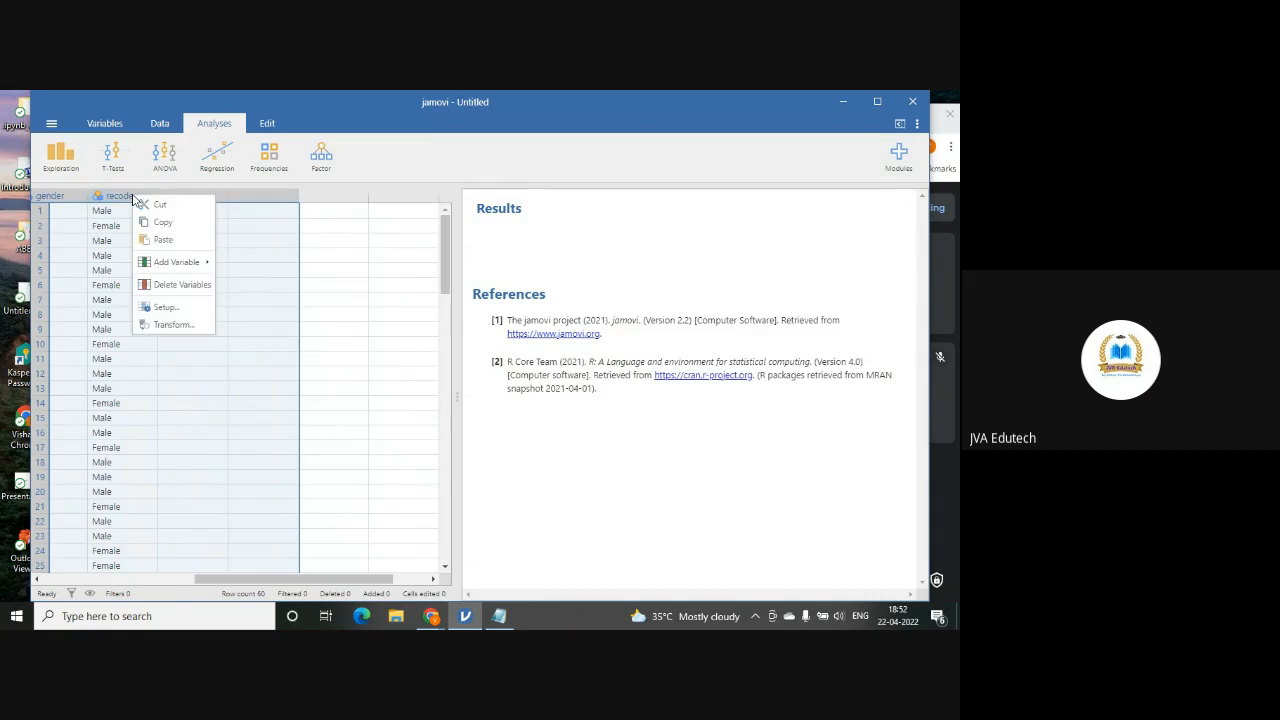
pyautogui.click(190, 286)
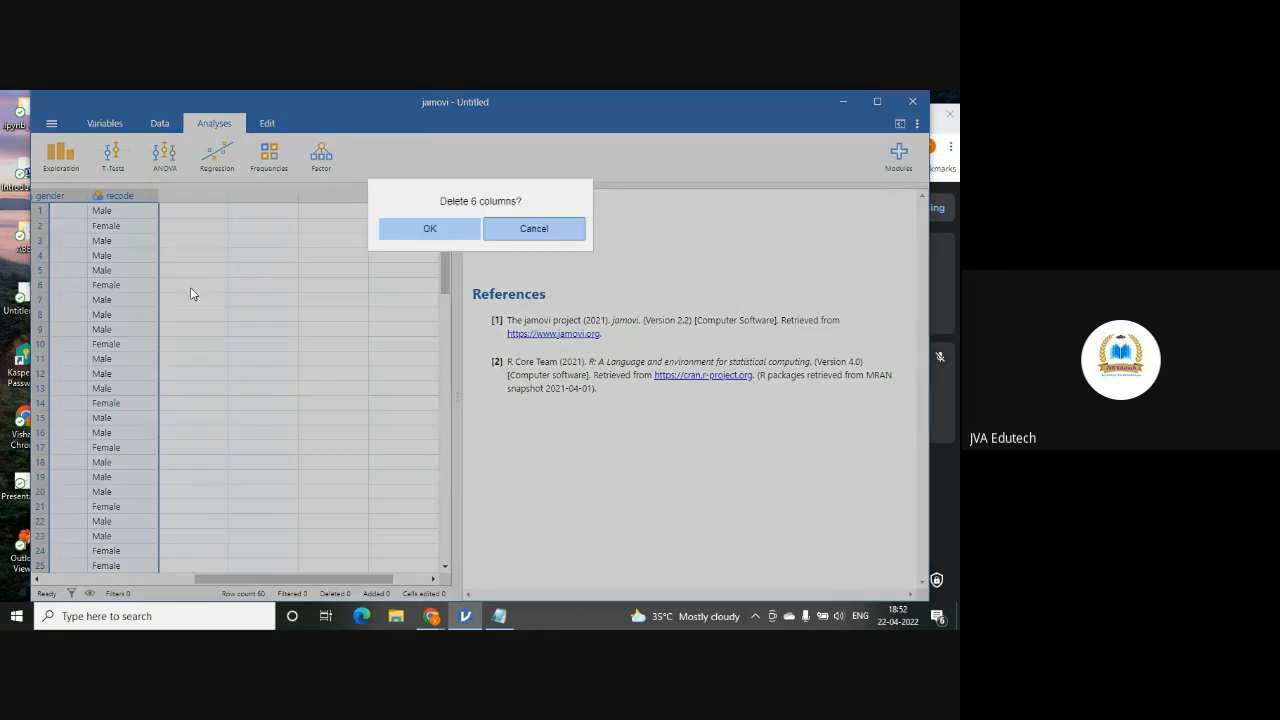
pyautogui.click(455, 228)
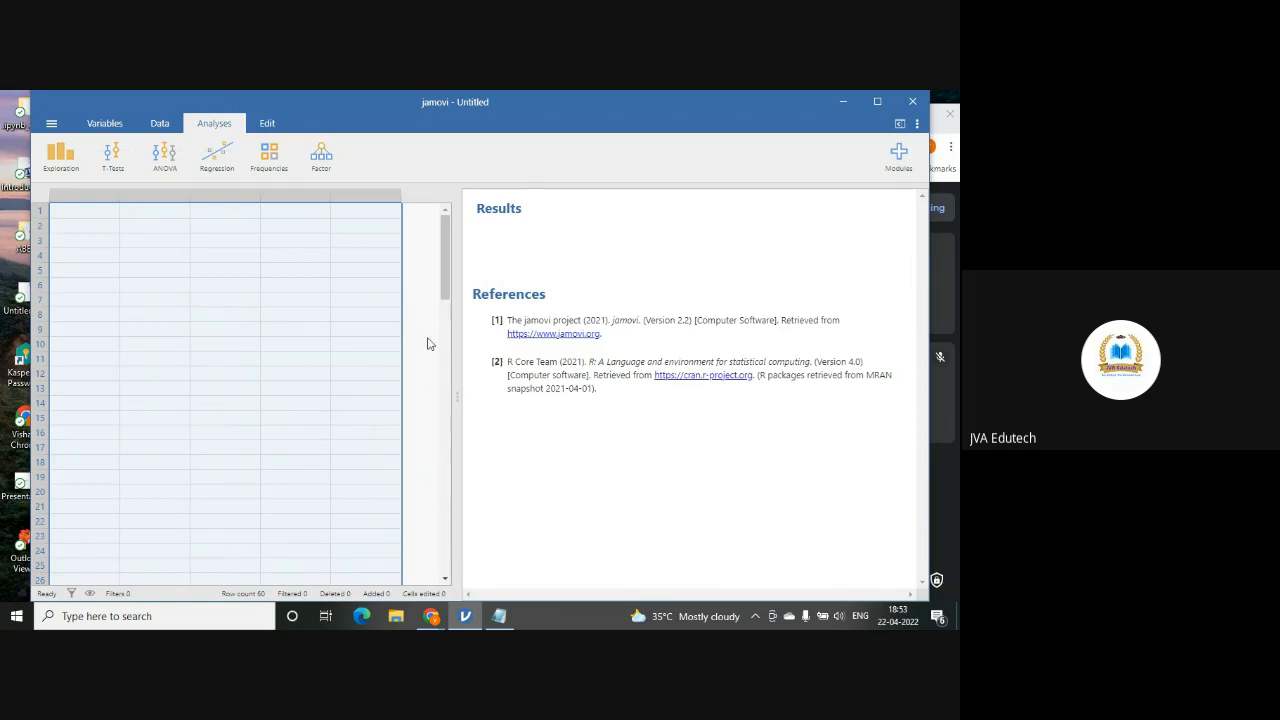
pyautogui.click(308, 314)
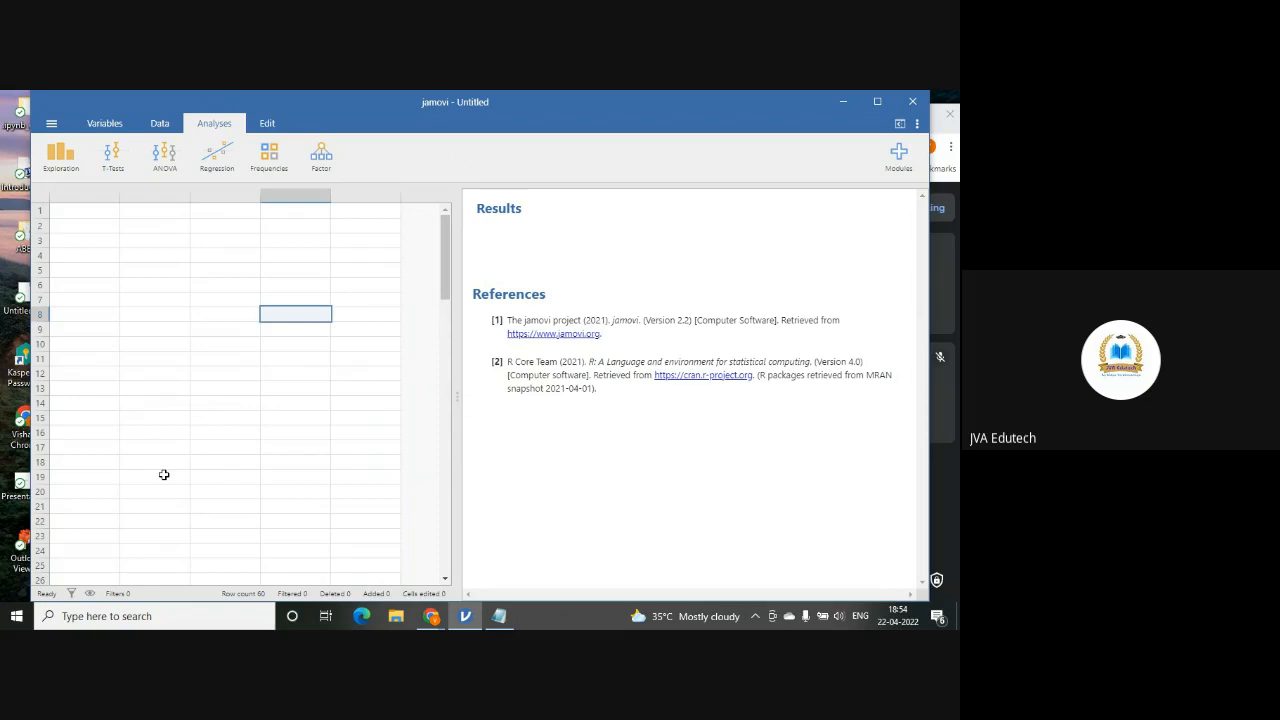
# Open the data file Exam Anxiety.sav from the Correlation Dataset folder.
pyautogui.click(54, 125)
pyautogui.click(57, 220)
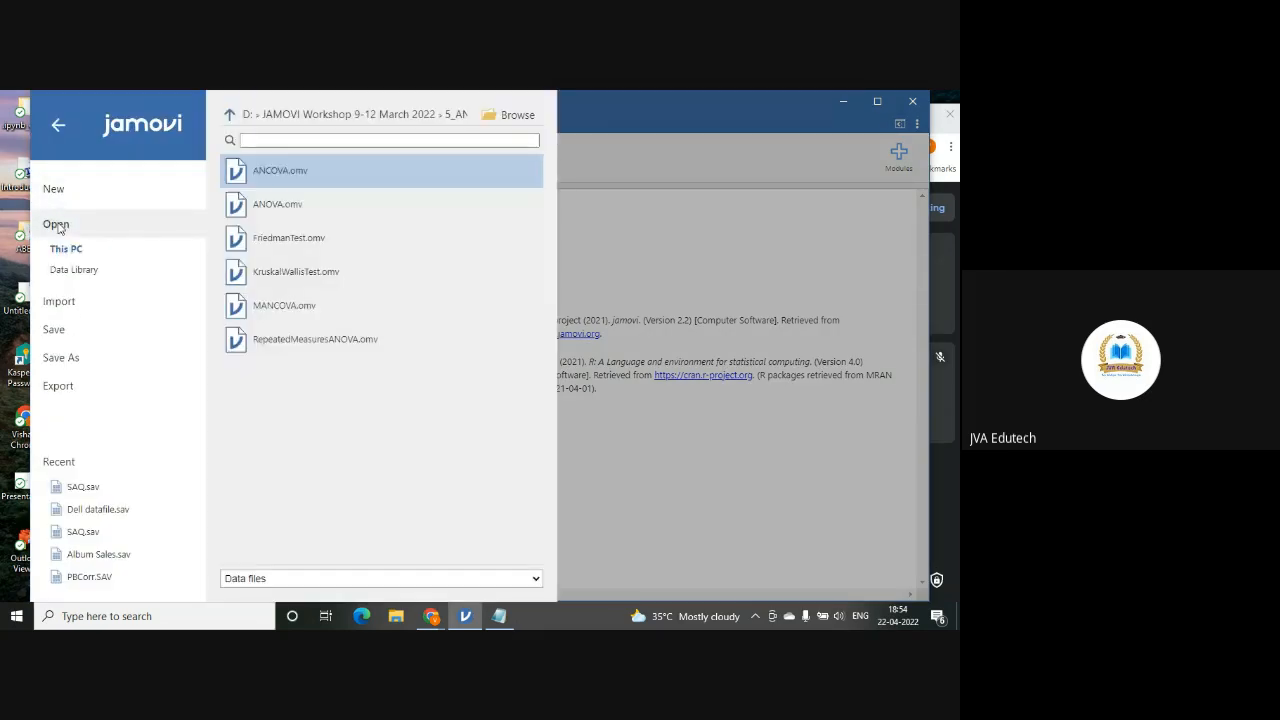
pyautogui.click(518, 115)
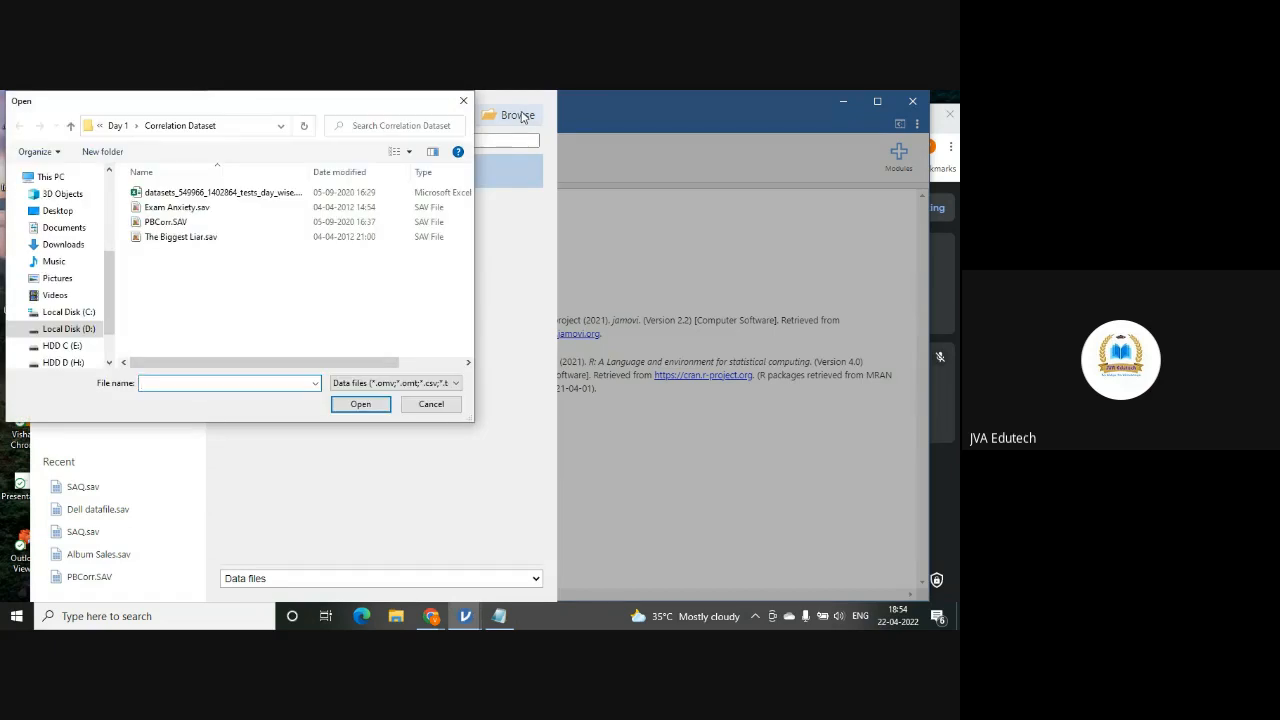
pyautogui.click(190, 208)
pyautogui.click(360, 405)
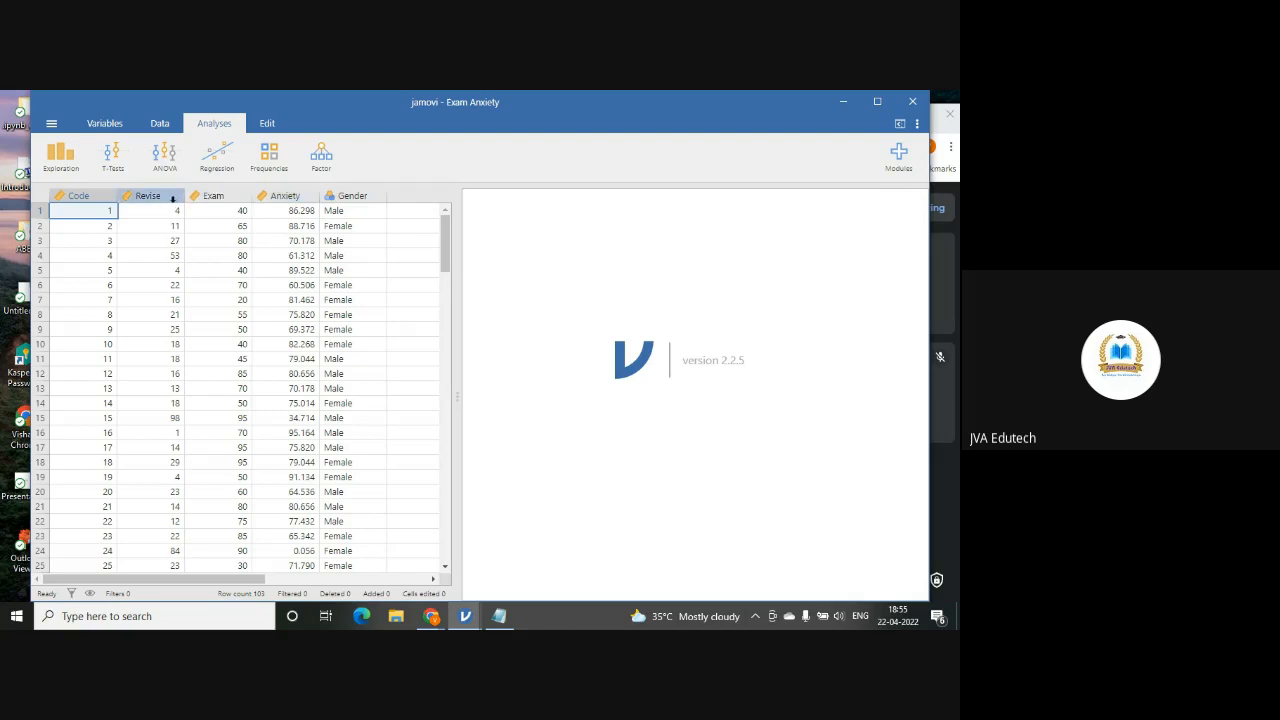
# Start a Partial Correlation analysis on the exam anxiety data.
pyautogui.click(220, 158)
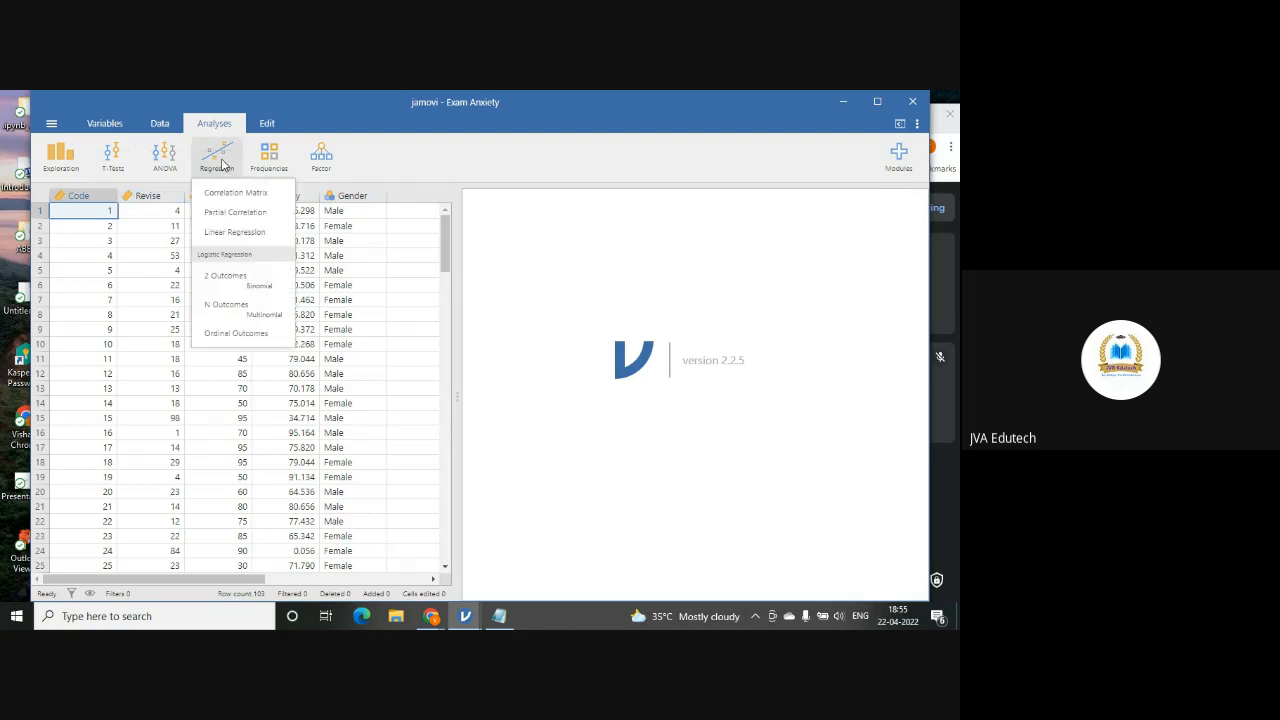
pyautogui.click(248, 216)
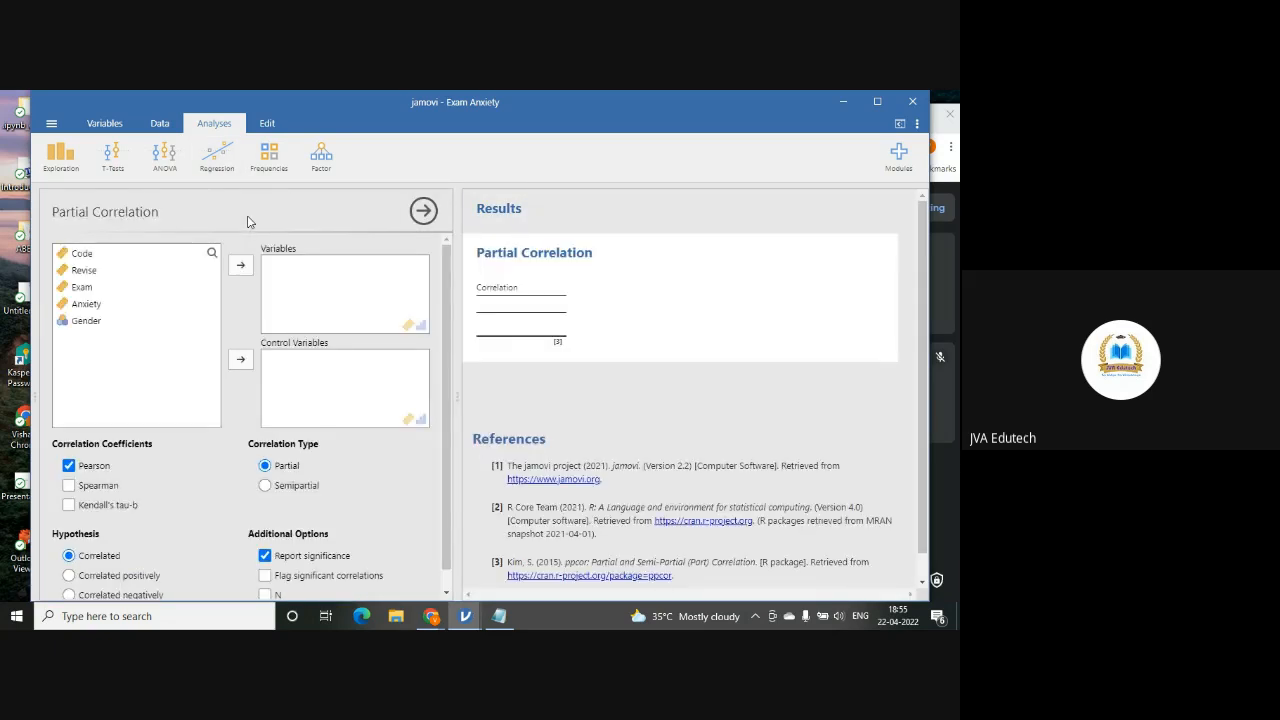
# Switch to the Google Meet call window to check the participants and minimize it.
pyautogui.moveTo(431, 614)
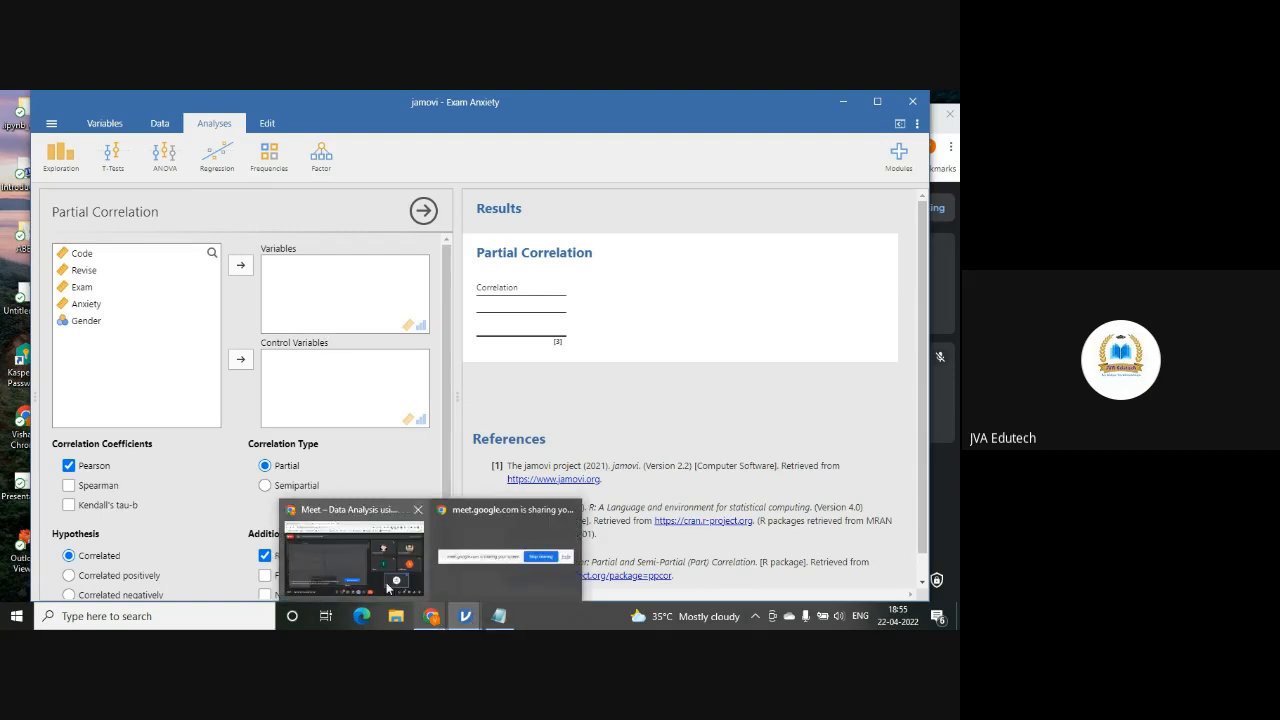
pyautogui.click(387, 587)
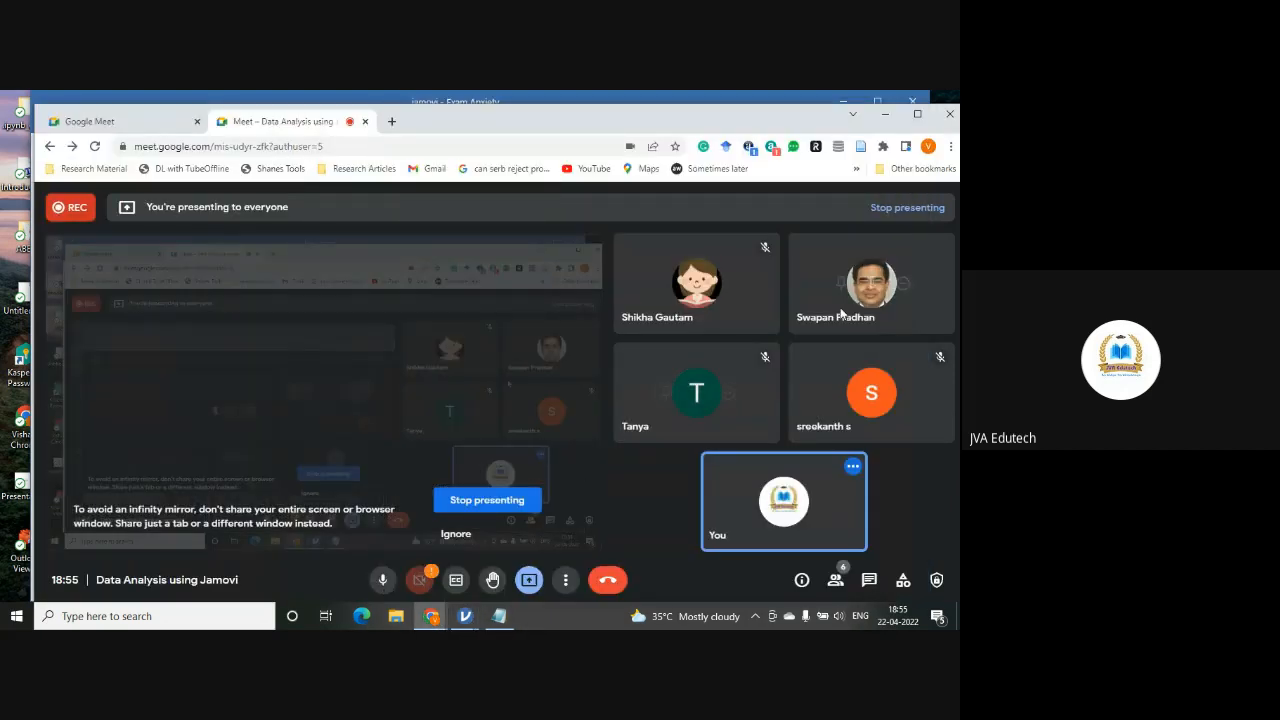
pyautogui.click(885, 113)
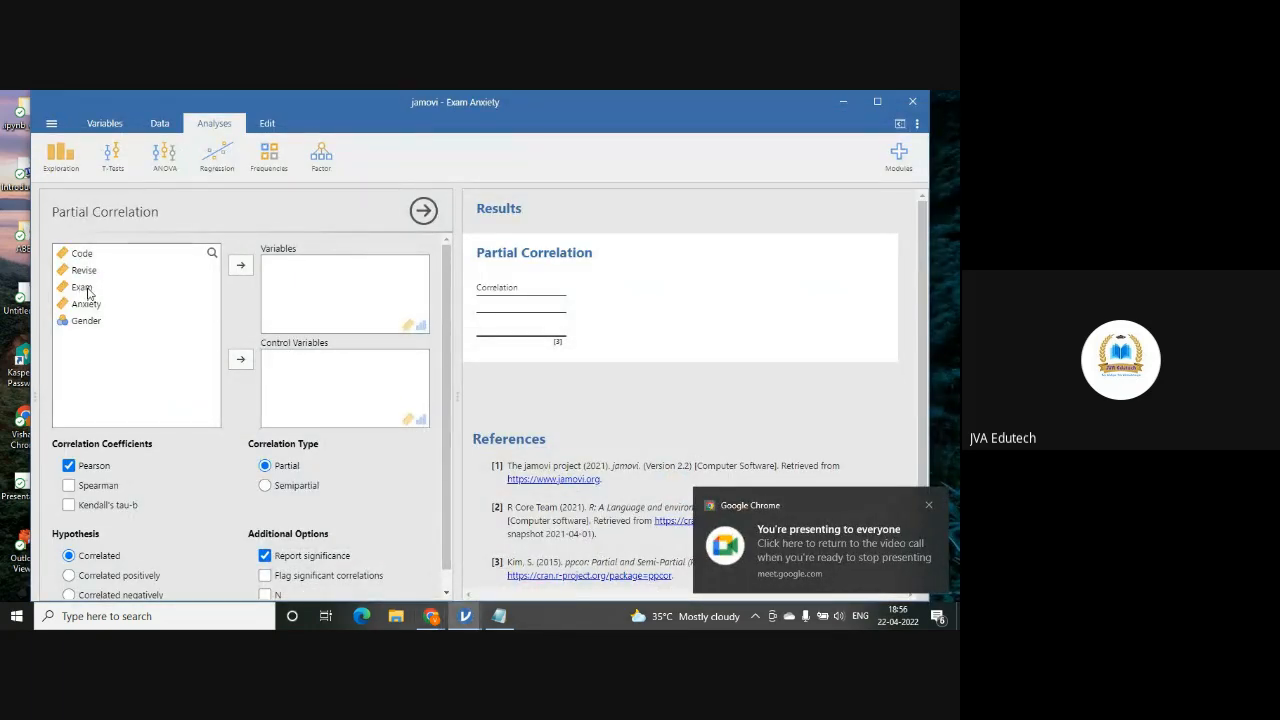
# Assign Exam and Anxiety as the variables of the partial correlation and Revise as the control variable.
pyautogui.click(87, 289)
pyautogui.click(240, 265)
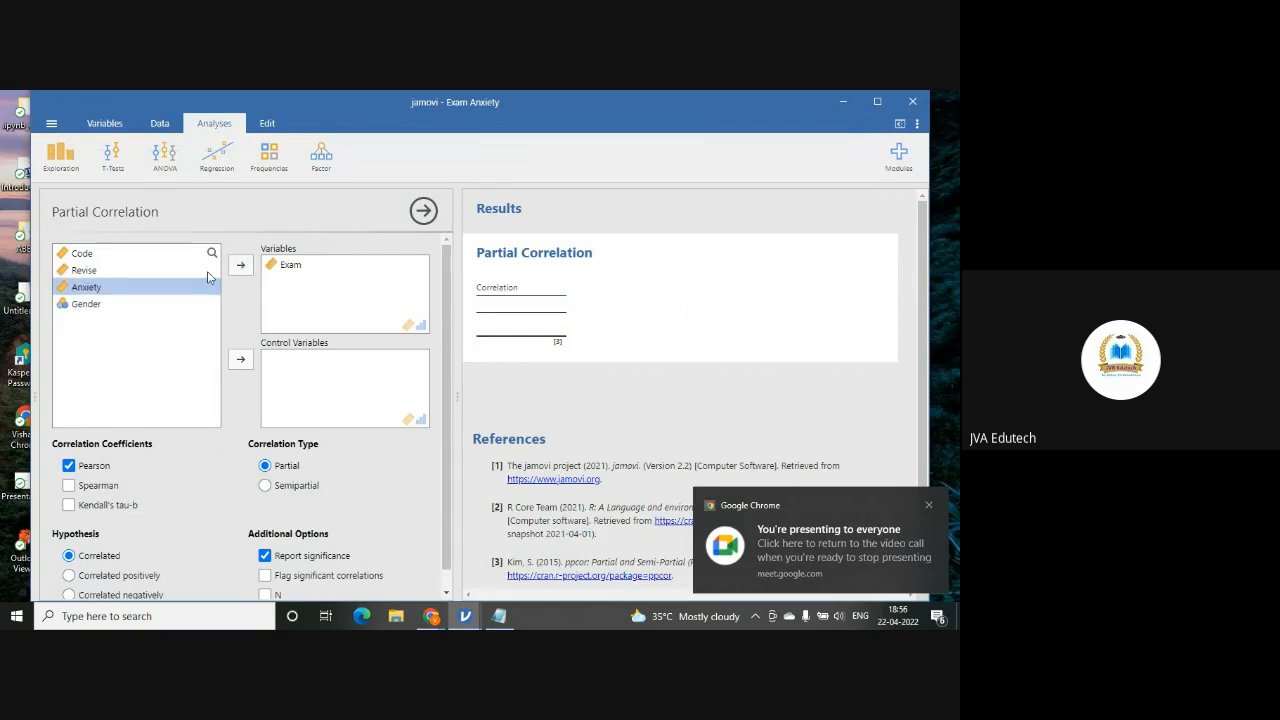
pyautogui.click(240, 265)
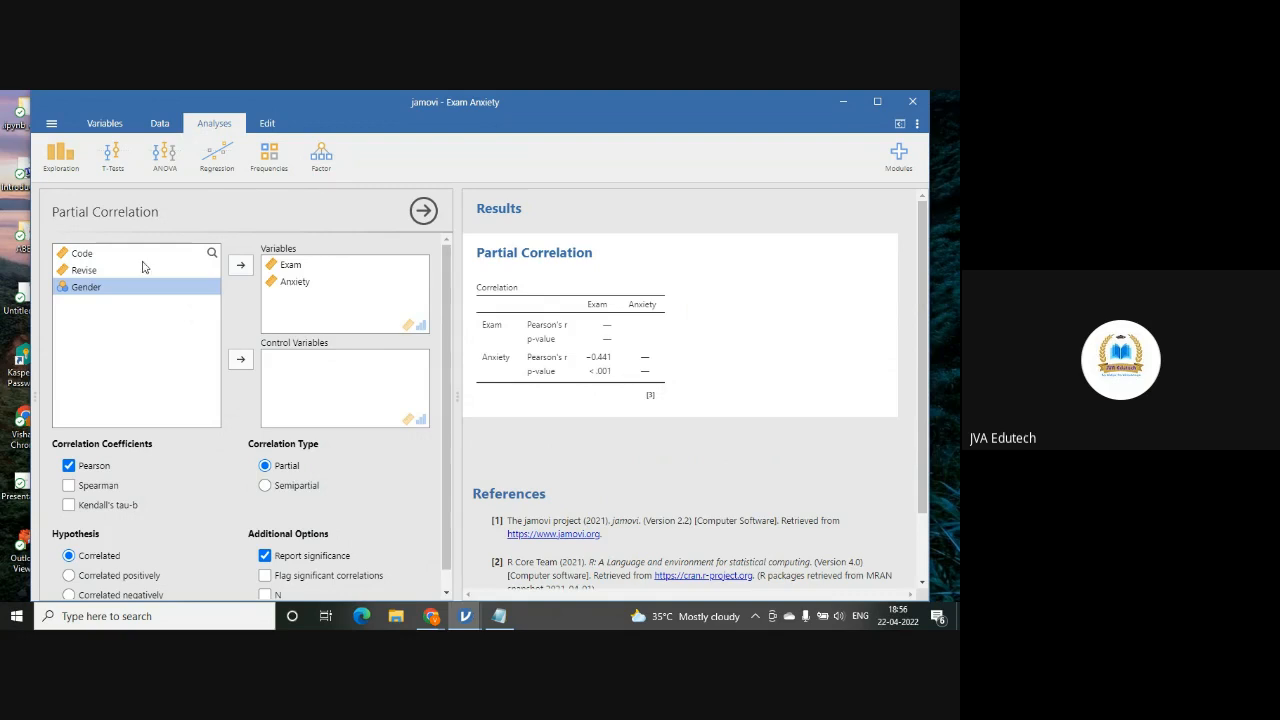
pyautogui.click(89, 274)
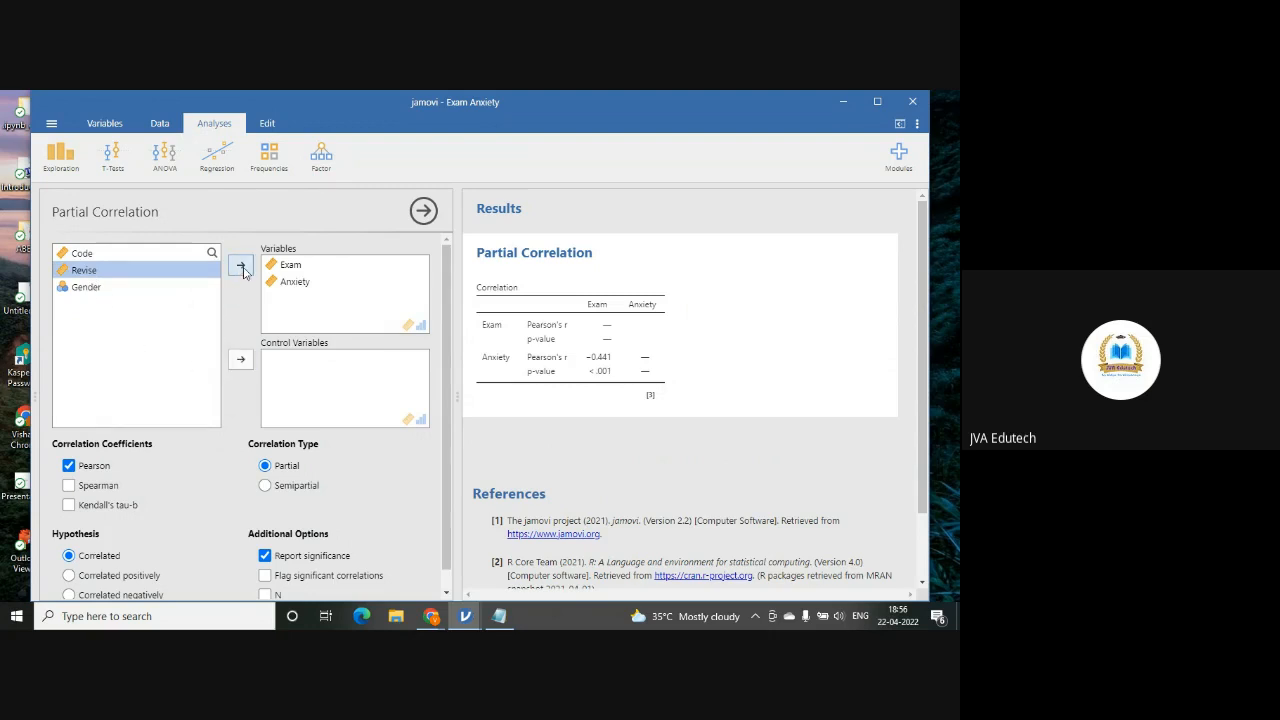
pyautogui.click(241, 362)
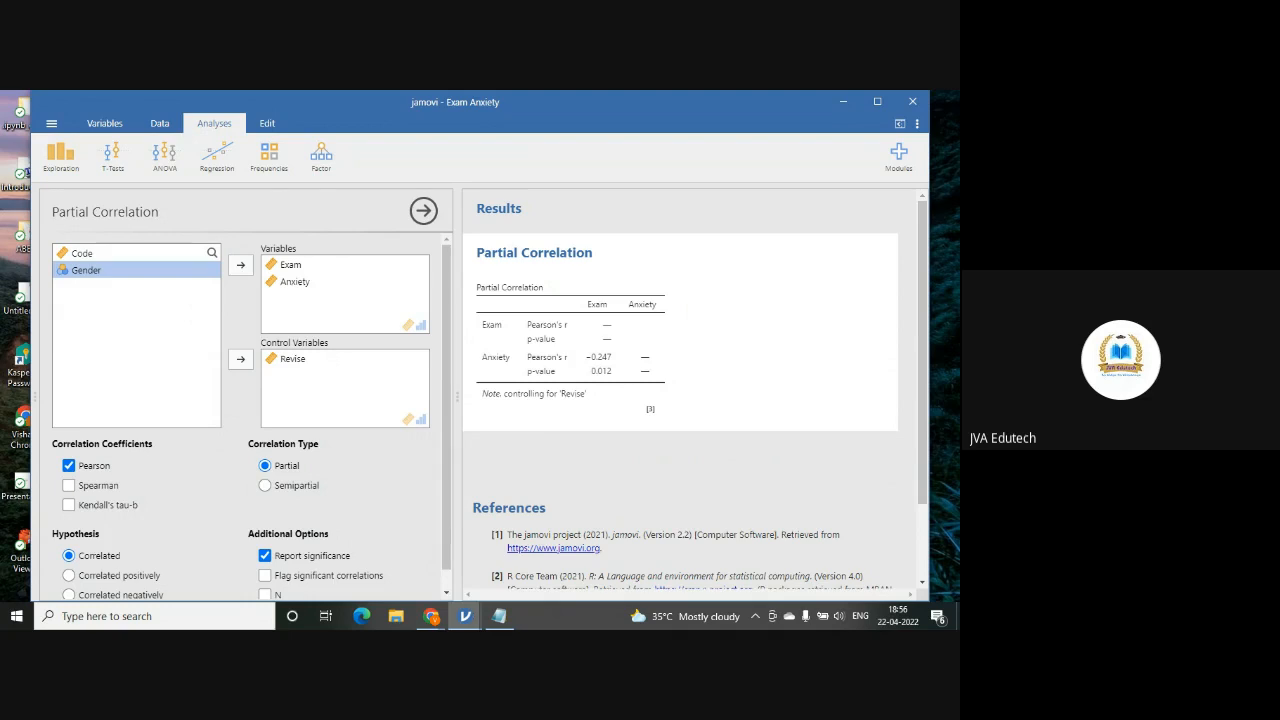
# Remove Revise from the control variables and add it back, twice, to compare the Exam and Anxiety correlation with and without control.
pyautogui.click(289, 360)
pyautogui.click(240, 359)
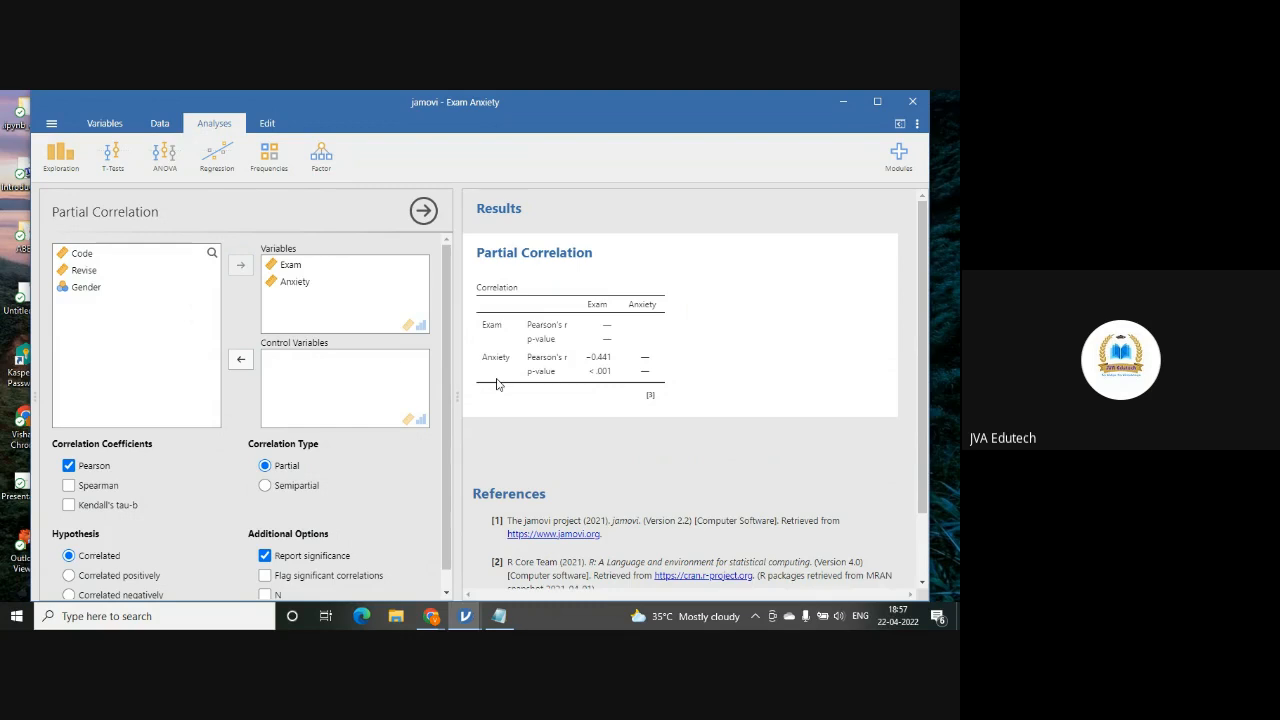
pyautogui.click(80, 272)
pyautogui.click(240, 360)
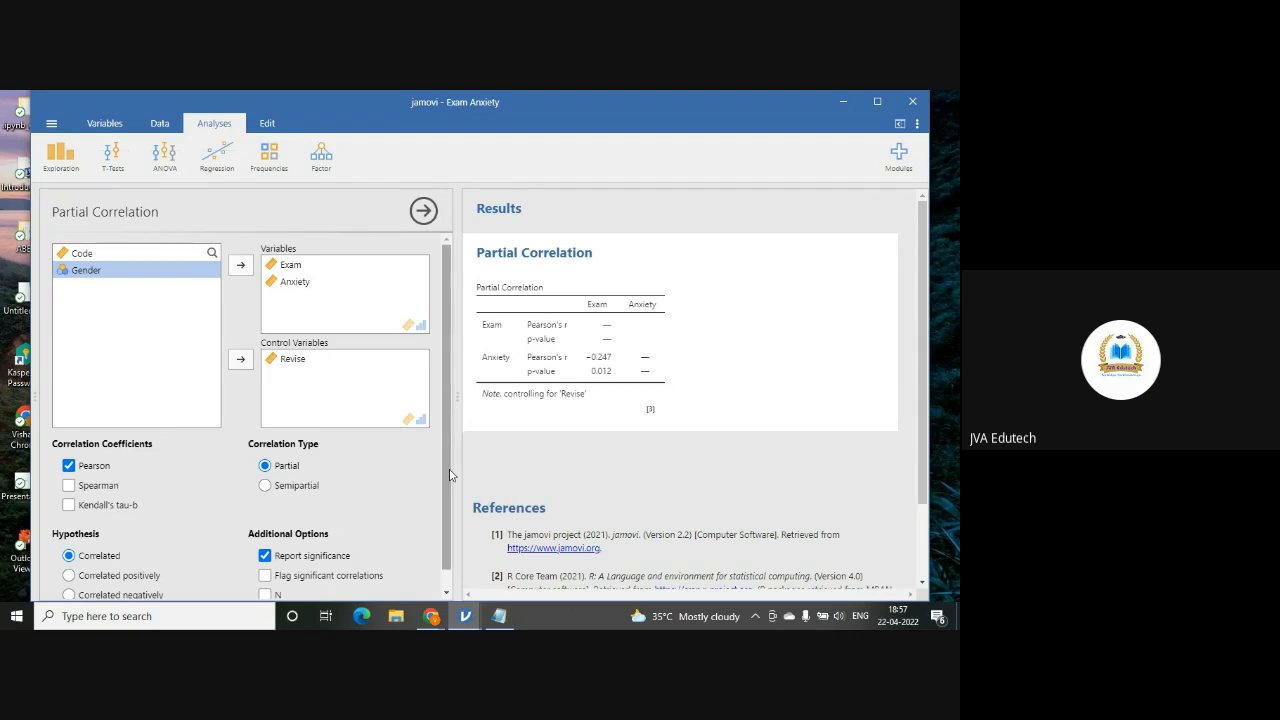
pyautogui.scroll(-2, 450, 475)
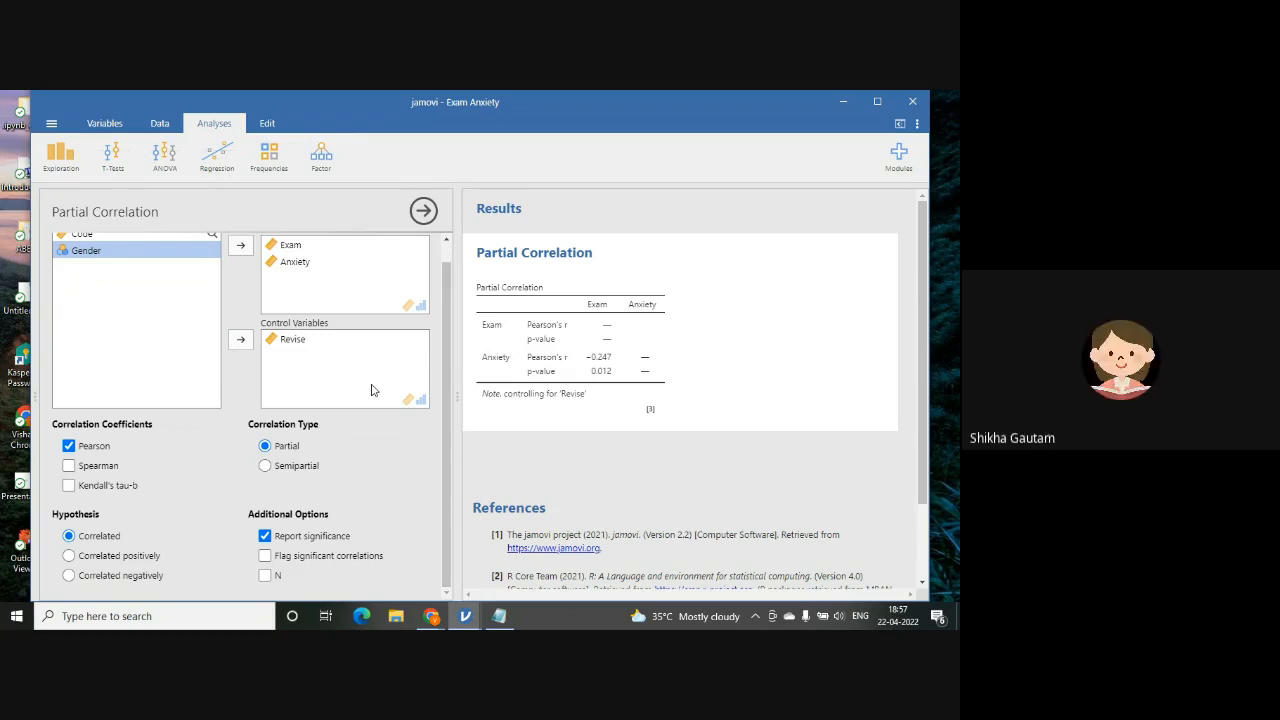
pyautogui.click(291, 343)
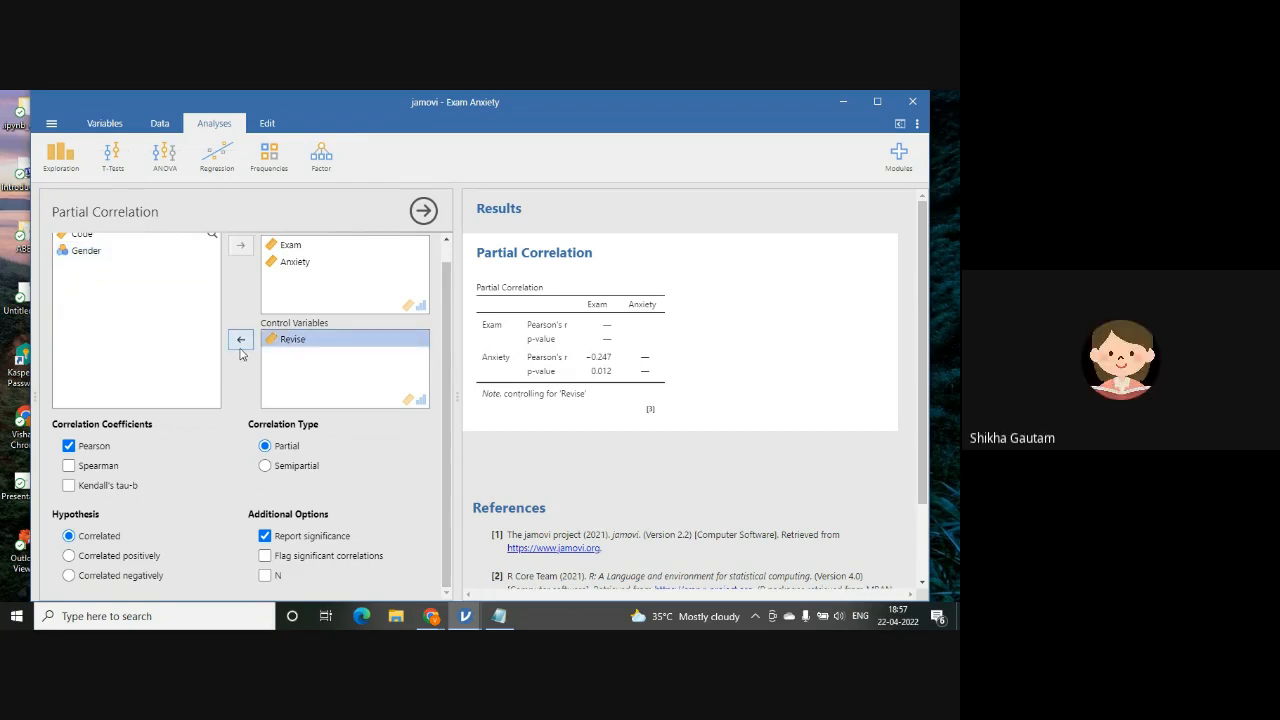
pyautogui.click(240, 339)
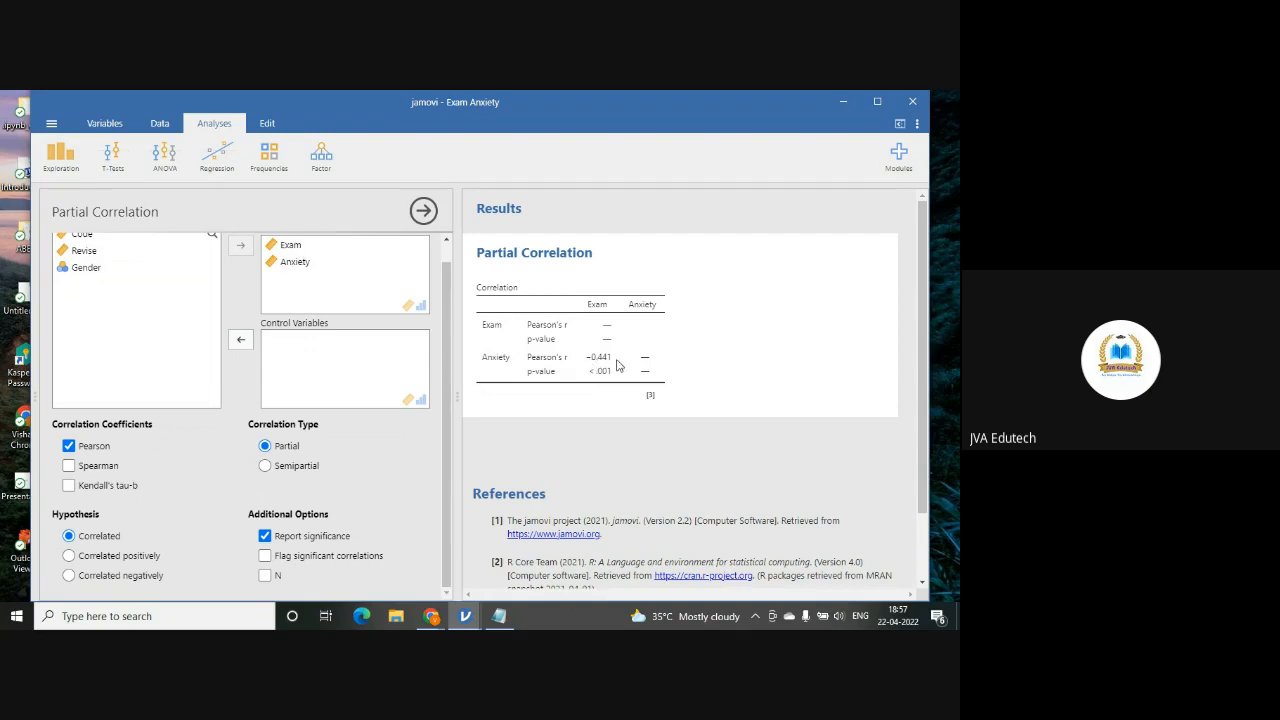
pyautogui.click(80, 251)
pyautogui.click(240, 339)
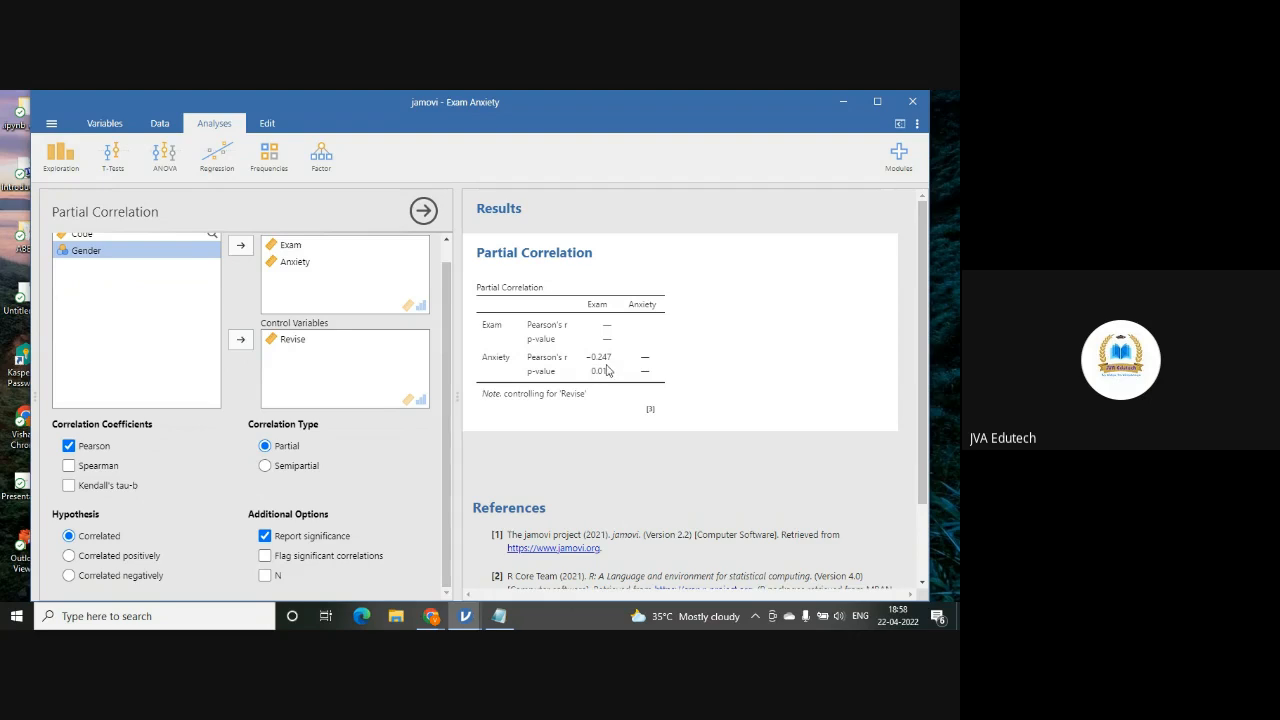
# Close the partial correlation options and delete all five variables, Code through Gender, from the data.
pyautogui.click(305, 347)
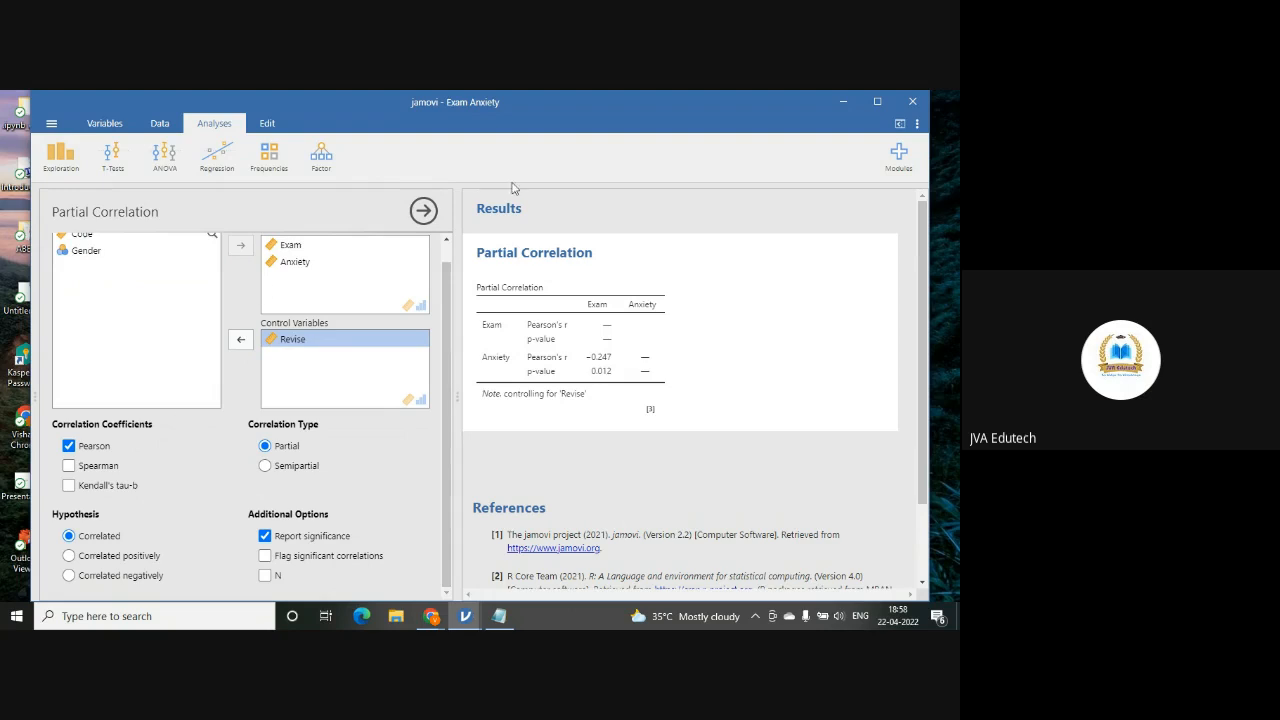
pyautogui.click(424, 212)
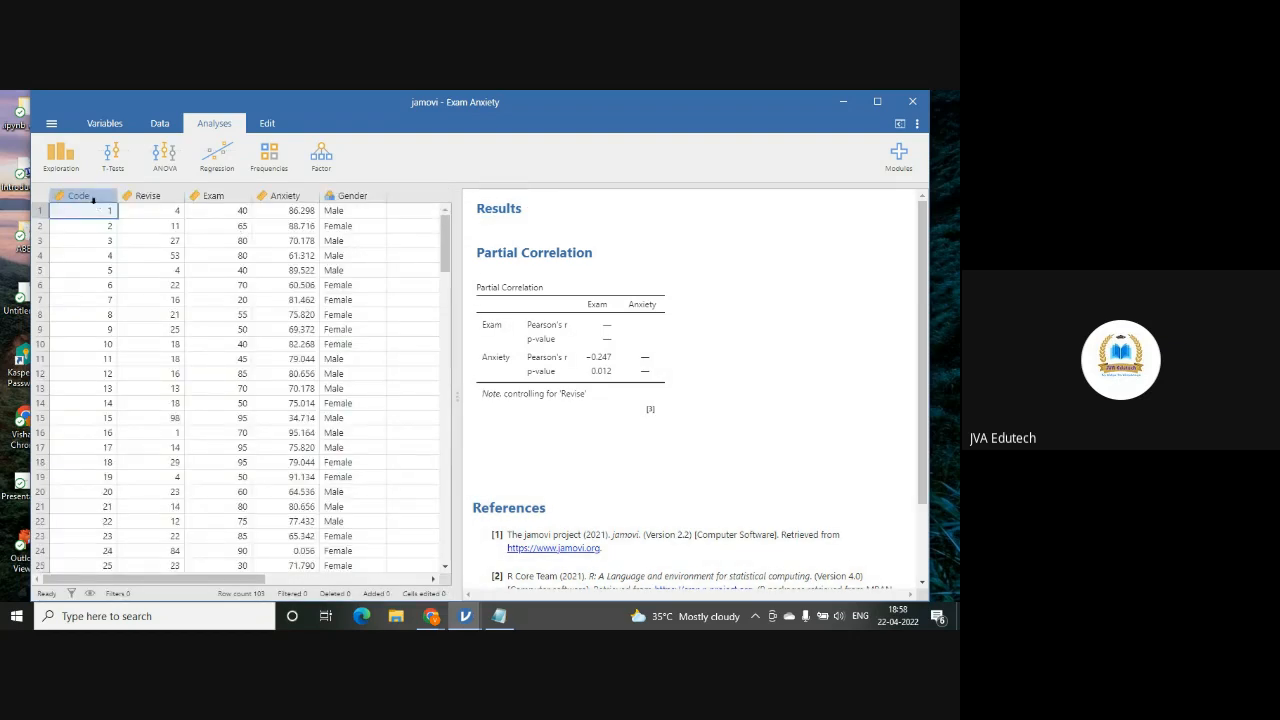
pyautogui.moveTo(87, 197); pyautogui.dragTo(329, 198)
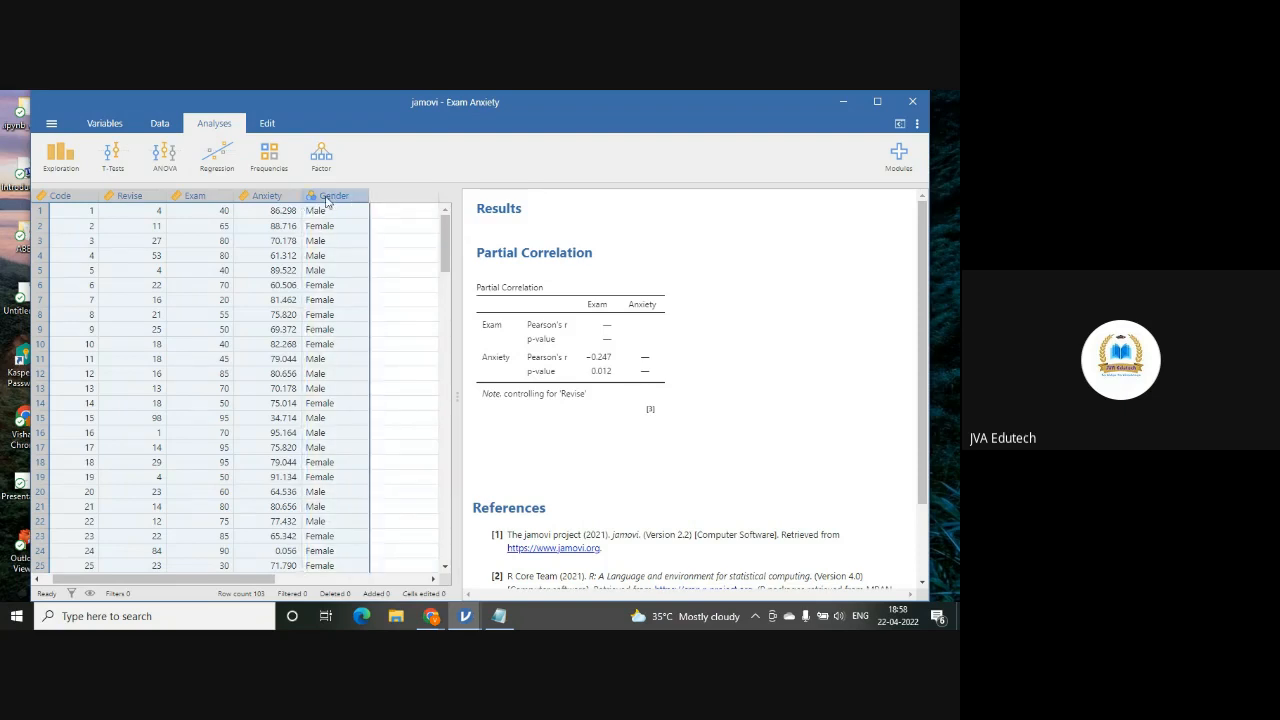
pyautogui.rightClick(329, 198)
pyautogui.click(394, 291)
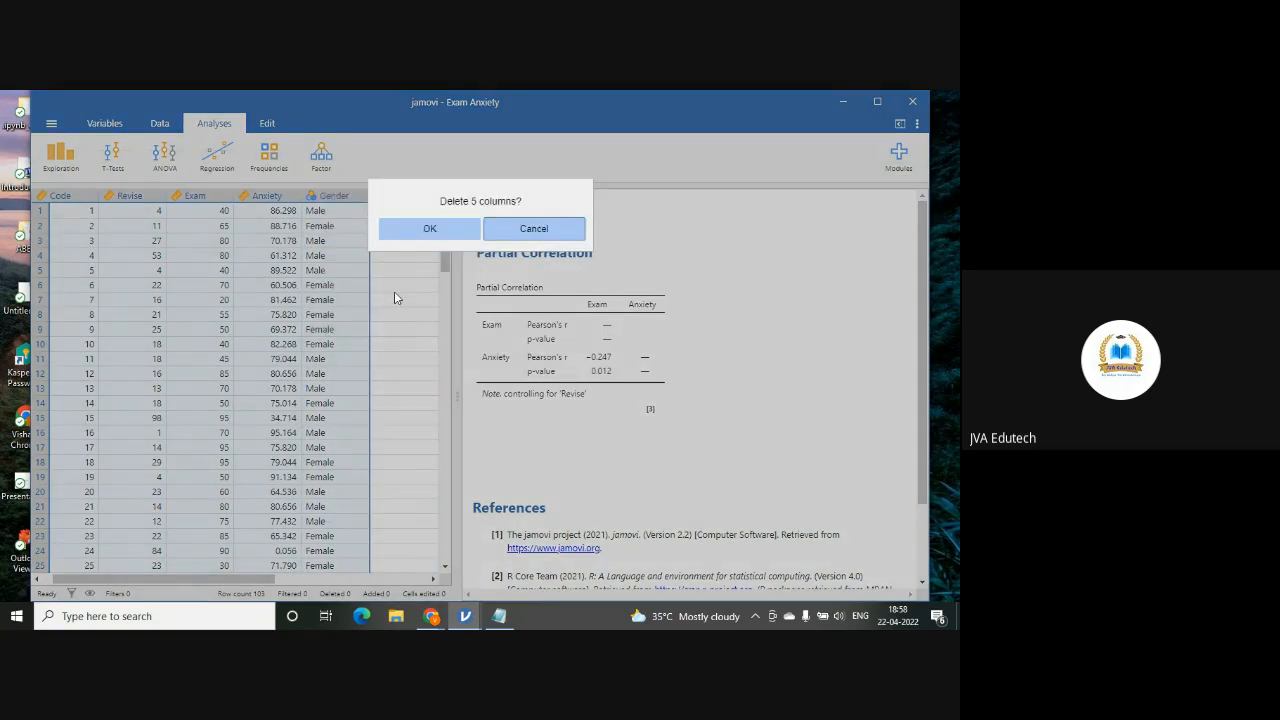
pyautogui.click(440, 230)
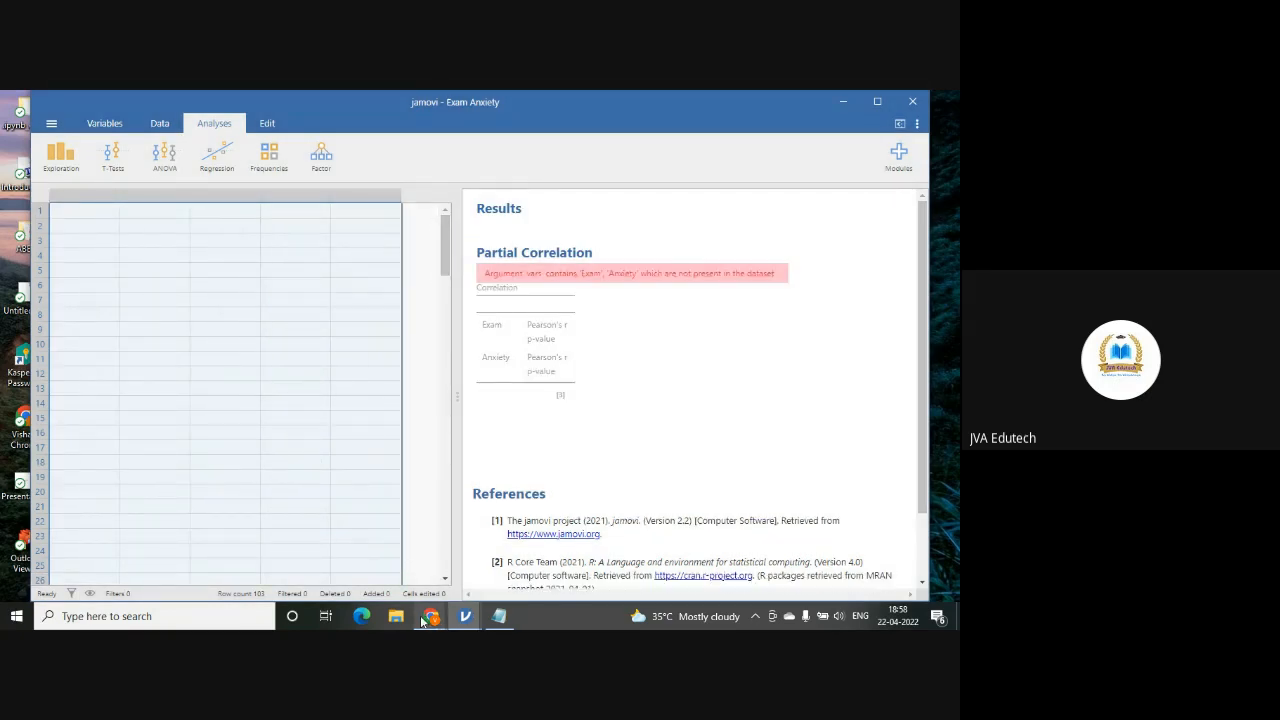
# Switch to the Google Meet call, admit the waiting participant and stop presenting the screen.
pyautogui.moveTo(431, 616)
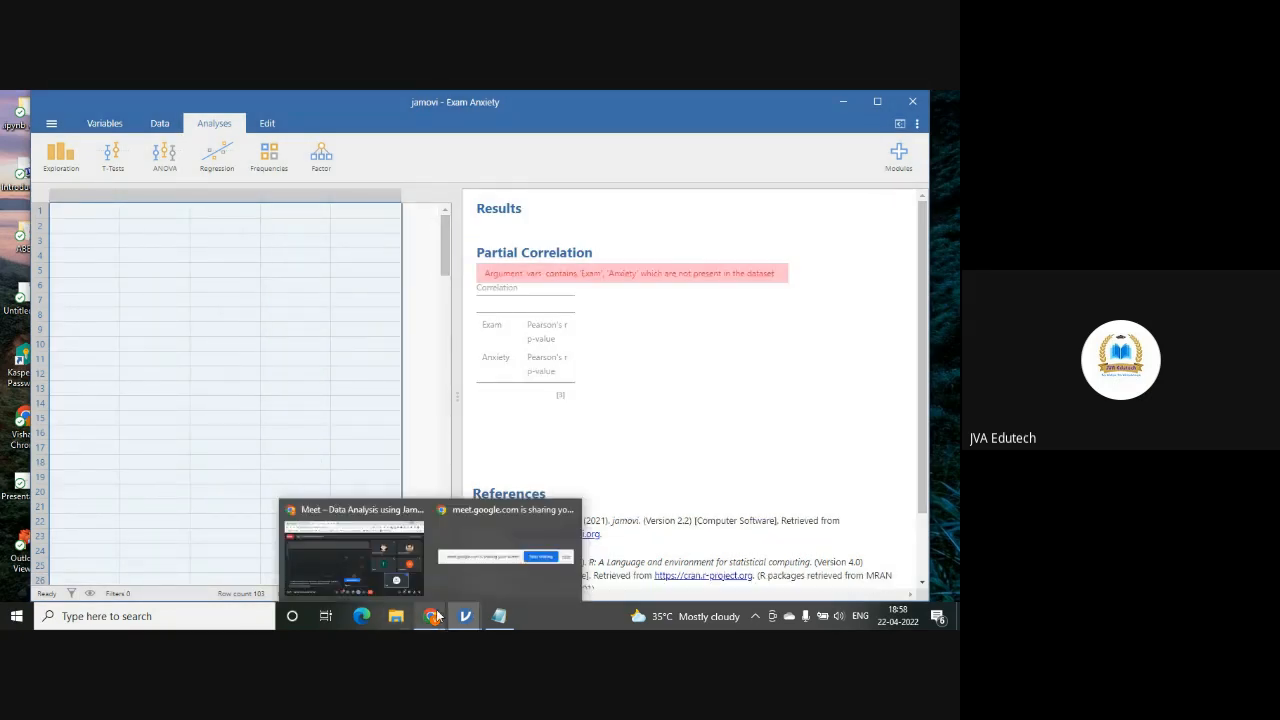
pyautogui.click(356, 576)
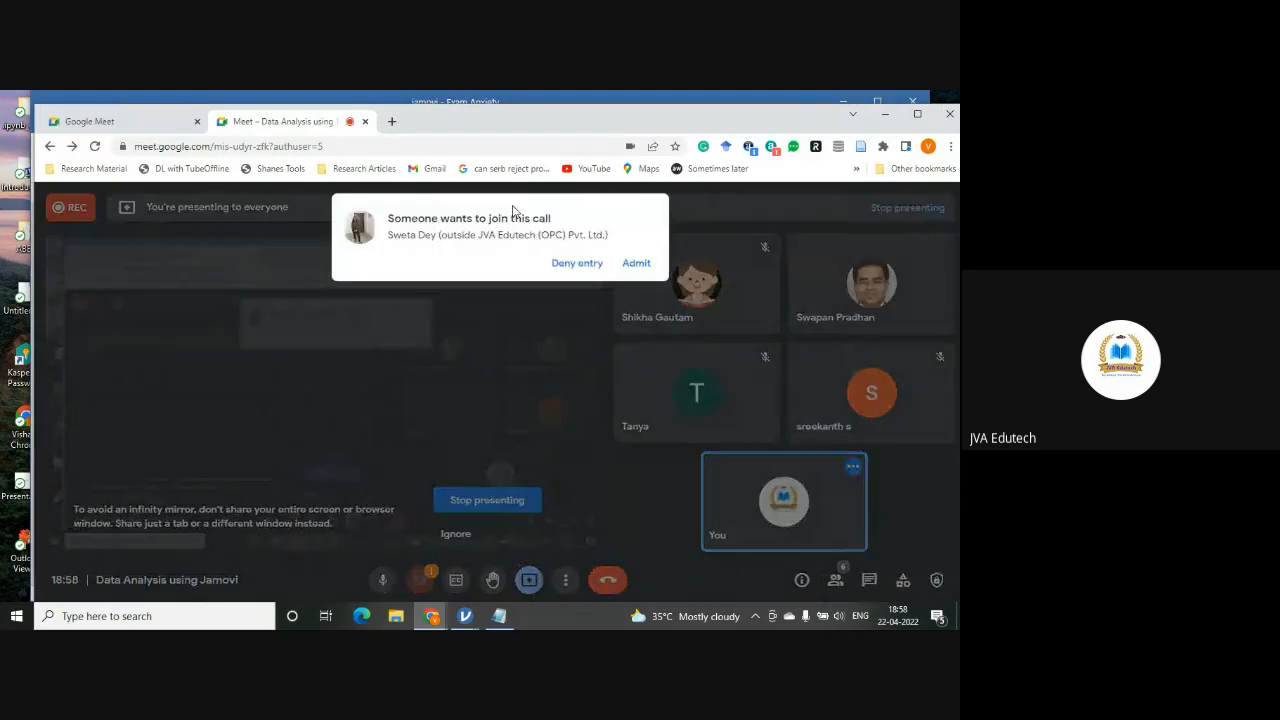
pyautogui.click(640, 264)
pyautogui.click(487, 500)
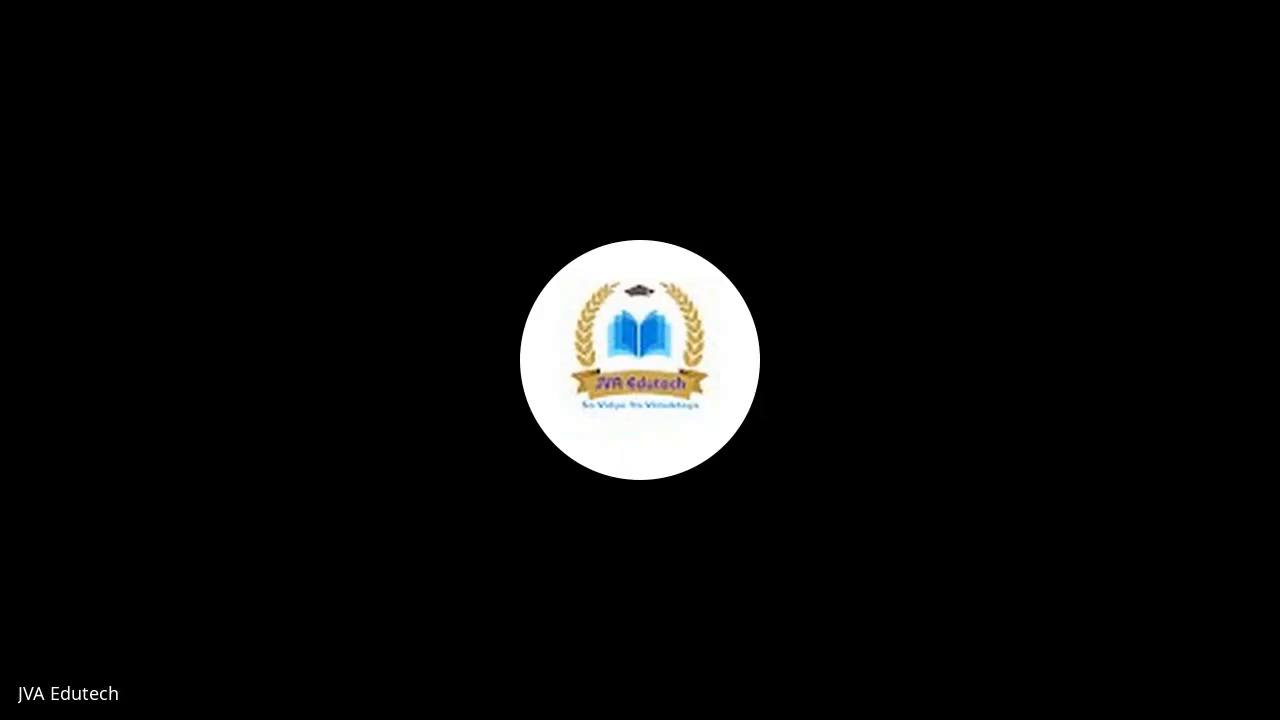
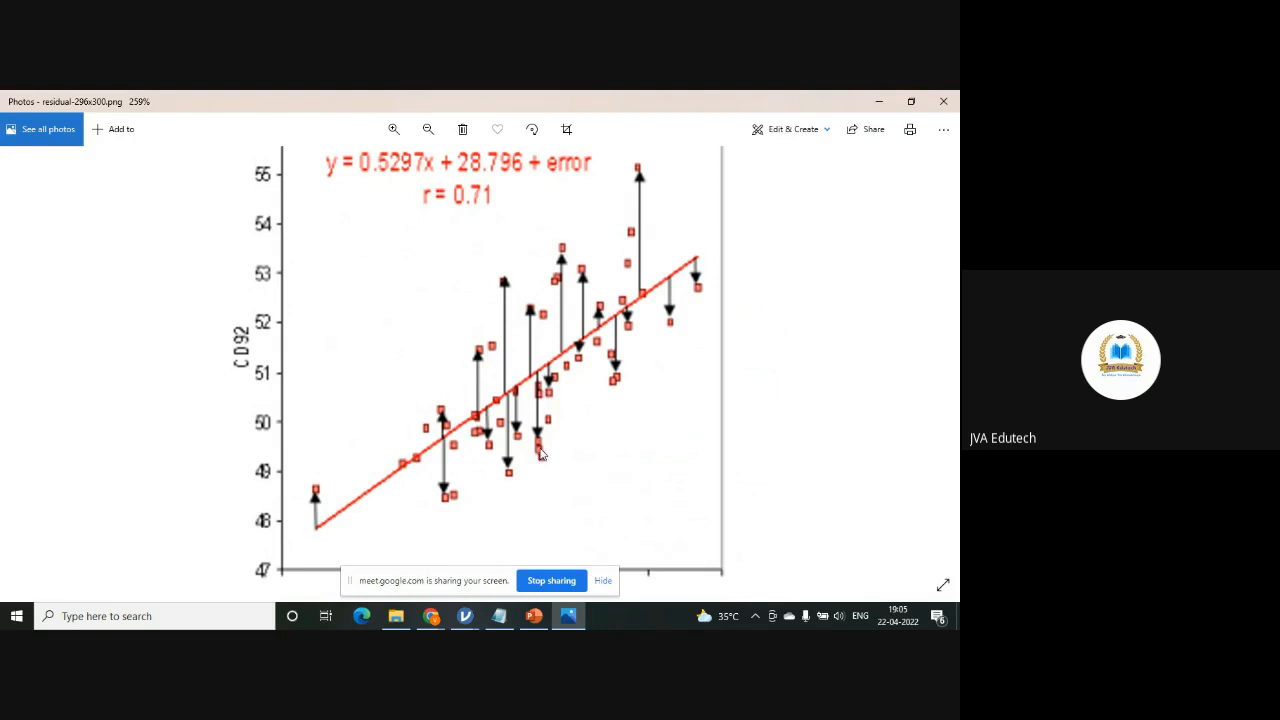
# Hide the screen-sharing notice that covers the residual plot image.
pyautogui.click(603, 580)
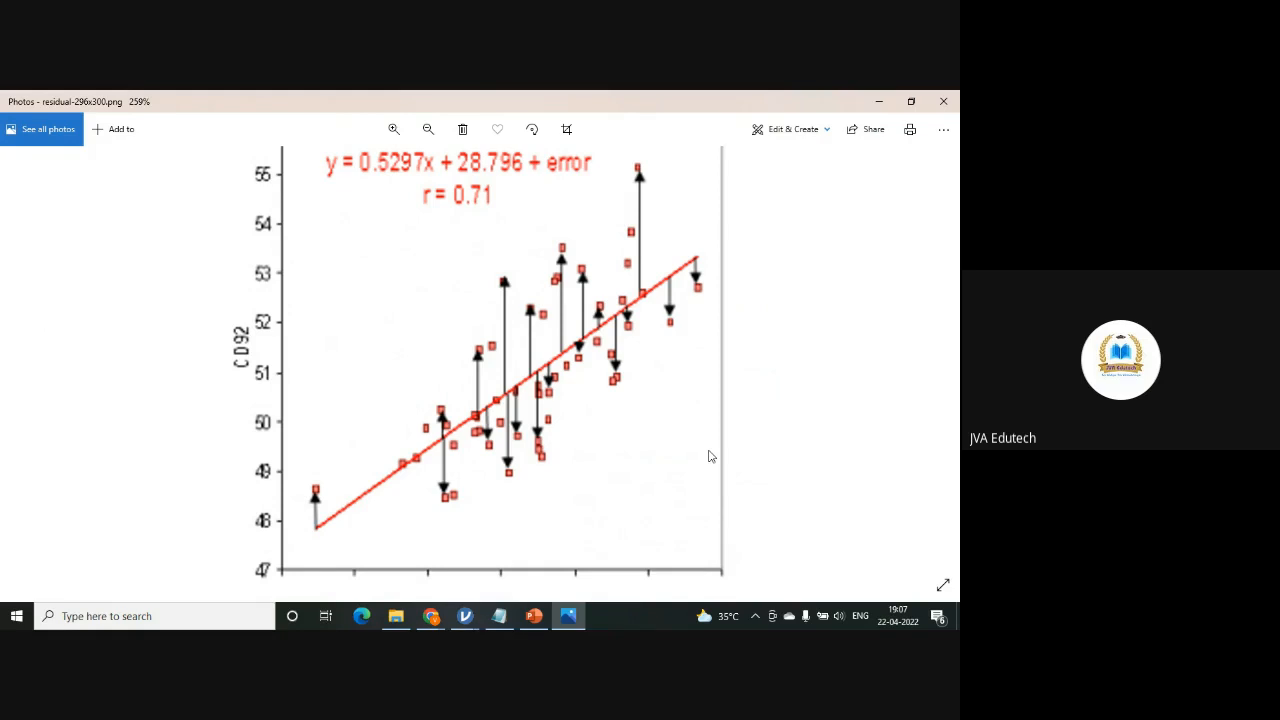
# Switch to the Notepad notes and add the heading "Assumptions of Regression" below the model equation.
pyautogui.click(499, 616)
pyautogui.click(573, 357)
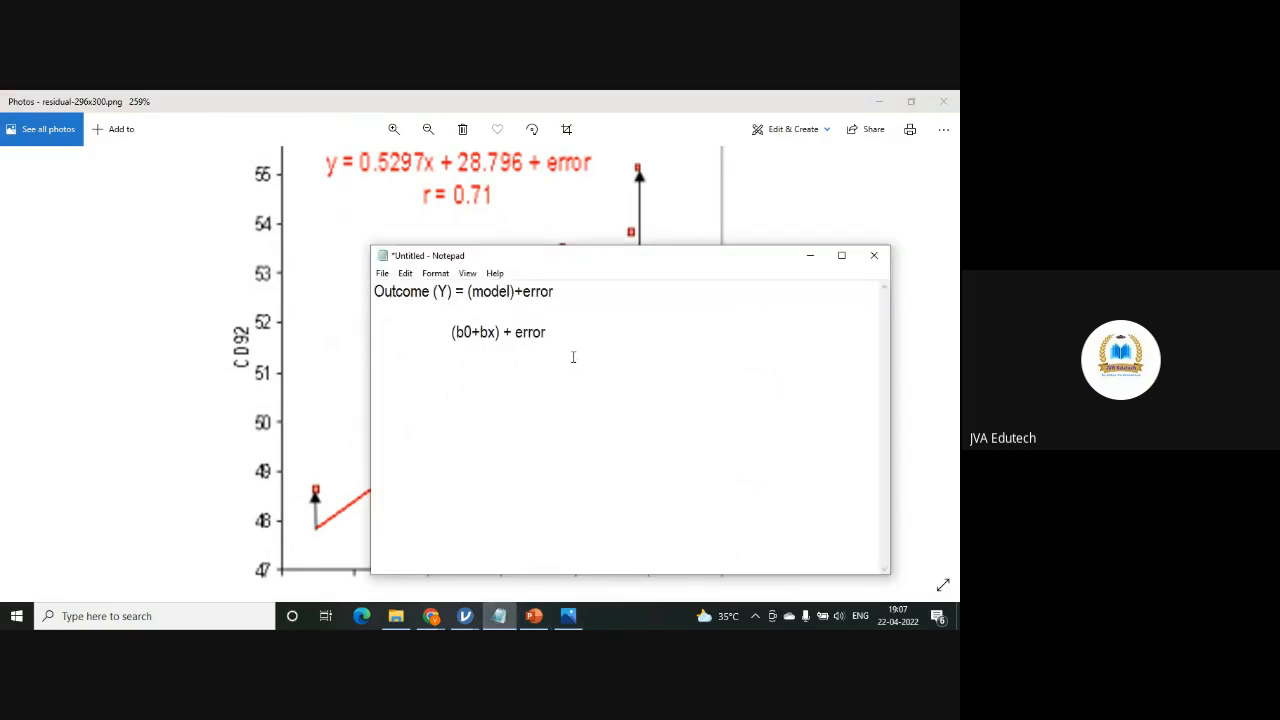
pyautogui.press('Return')
pyautogui.press('Return')
pyautogui.write('F')
pyautogui.press('BackSpace')
pyautogui.write('Ass')
pyautogui.write('umptio')
pyautogui.write('of')
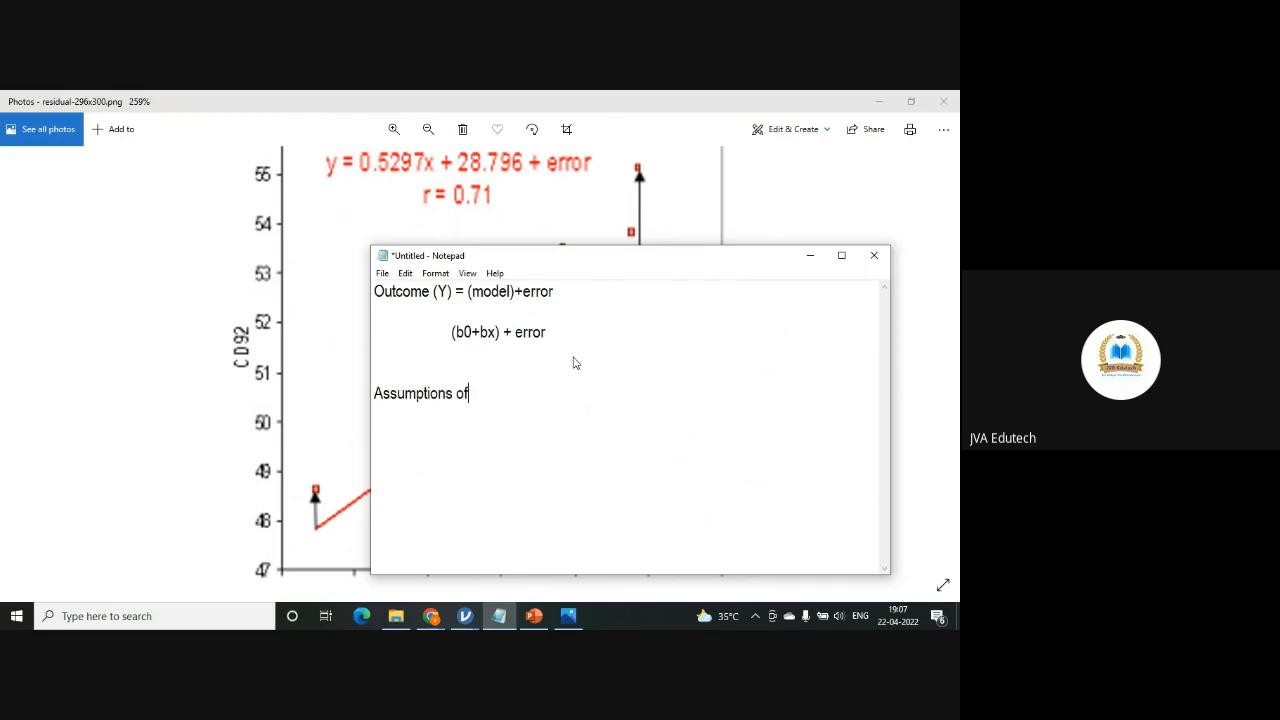
pyautogui.write(' Regression')
# Add the line "1. Normality of residual errors-- Normal Q-Q Plots/Normal P-P Plots/ Anderson-Darling Test" below the heading.
pyautogui.press('Return')
pyautogui.press('Return')
pyautogui.write('1. Norml')
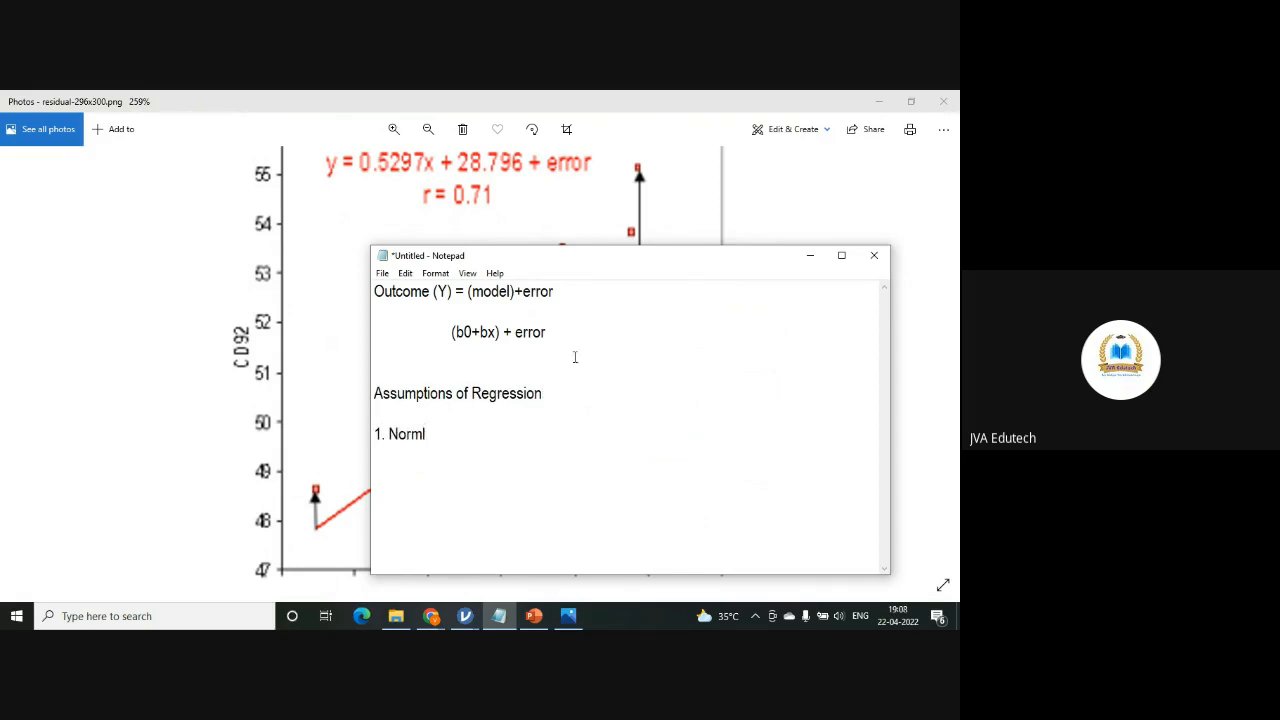
pyautogui.press('BackSpace')
pyautogui.write('ality of residual ')
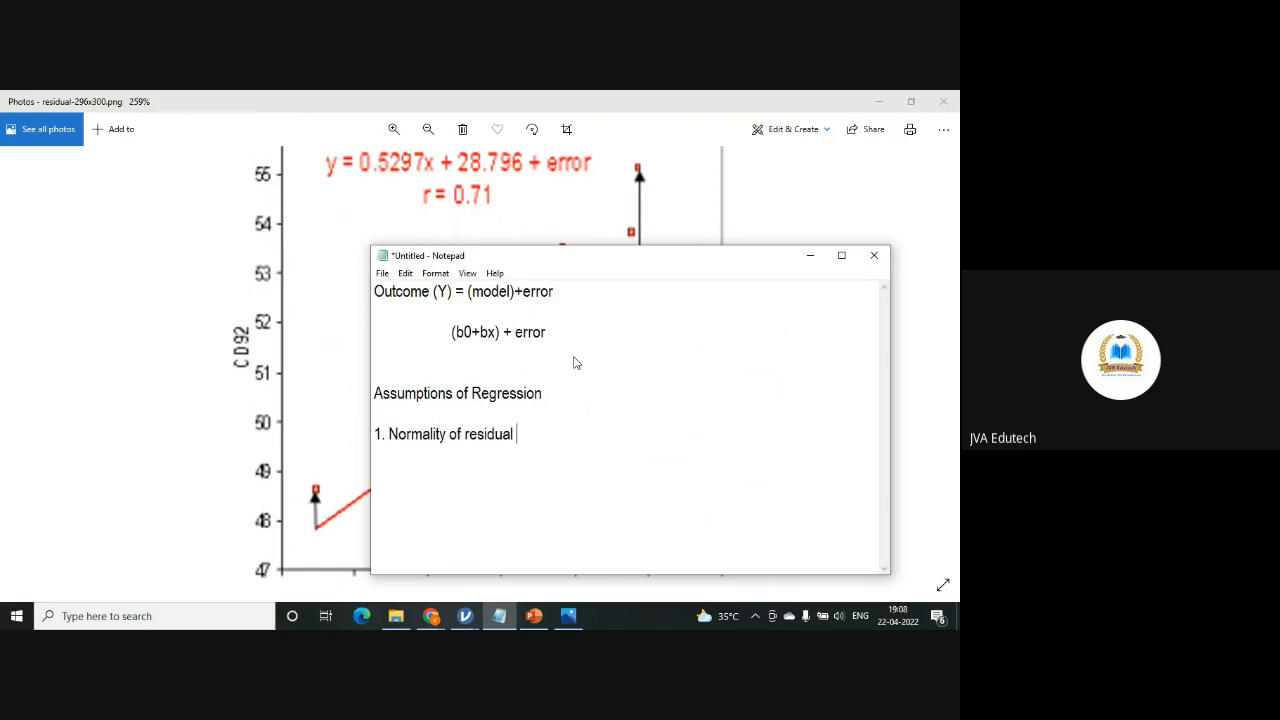
pyautogui.write('errors-- Normal Q')
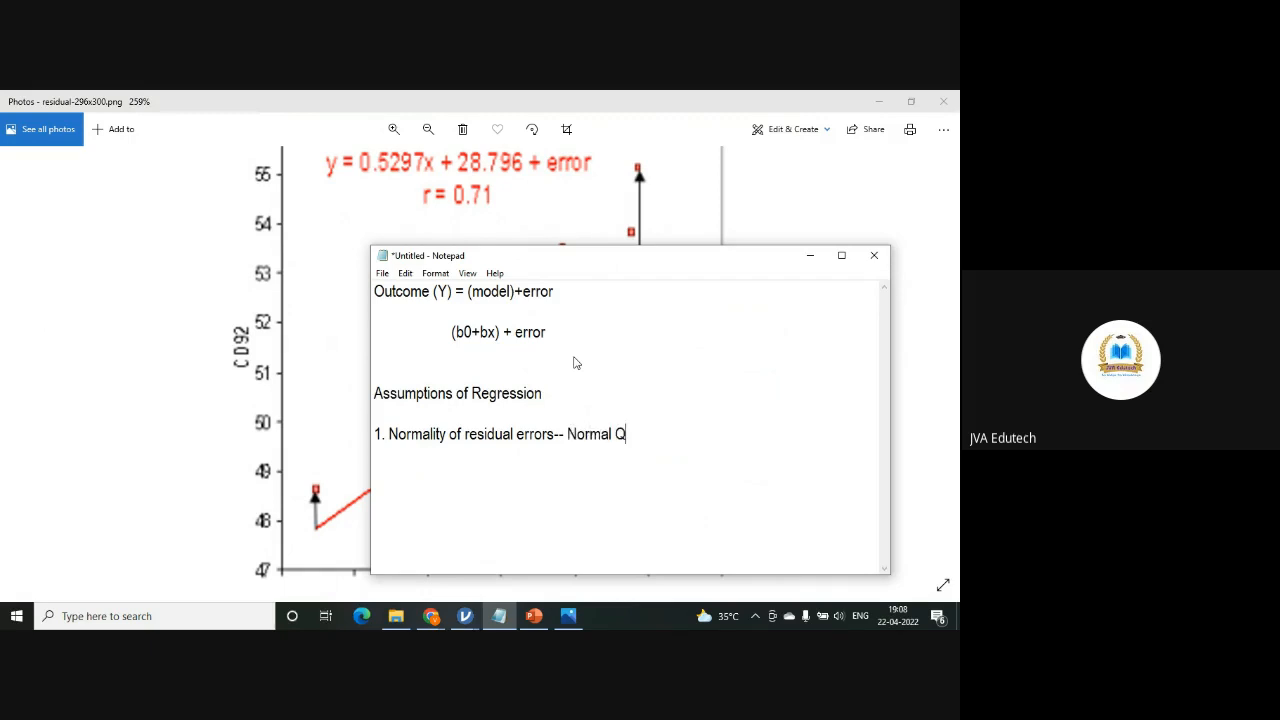
pyautogui.write('-Q Plots/Normal ')
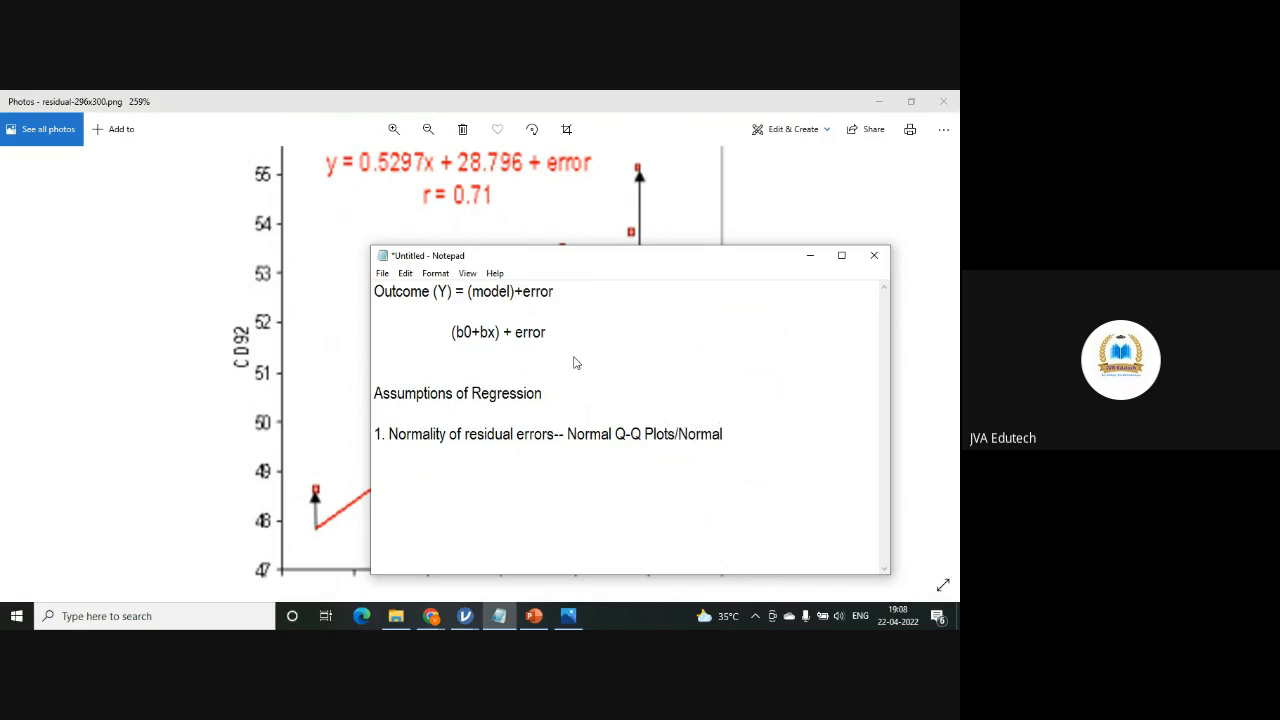
pyautogui.write('P-P Plots/ Anders')
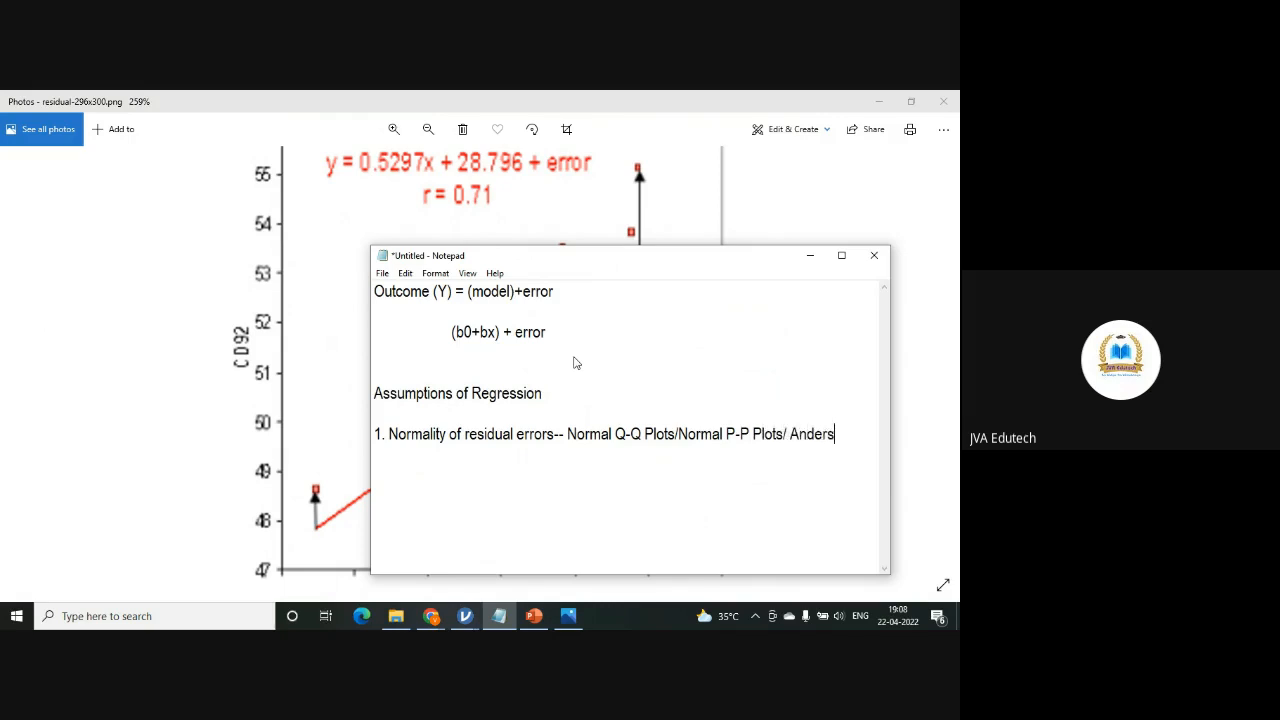
pyautogui.write('on-Darling Test')
# Add the second assumption as "2. No Heterscedasicity should be there- Leven'es test of homogeneity of variances".
pyautogui.press('Return')
pyautogui.press('Return')
pyautogui.write('2. N')
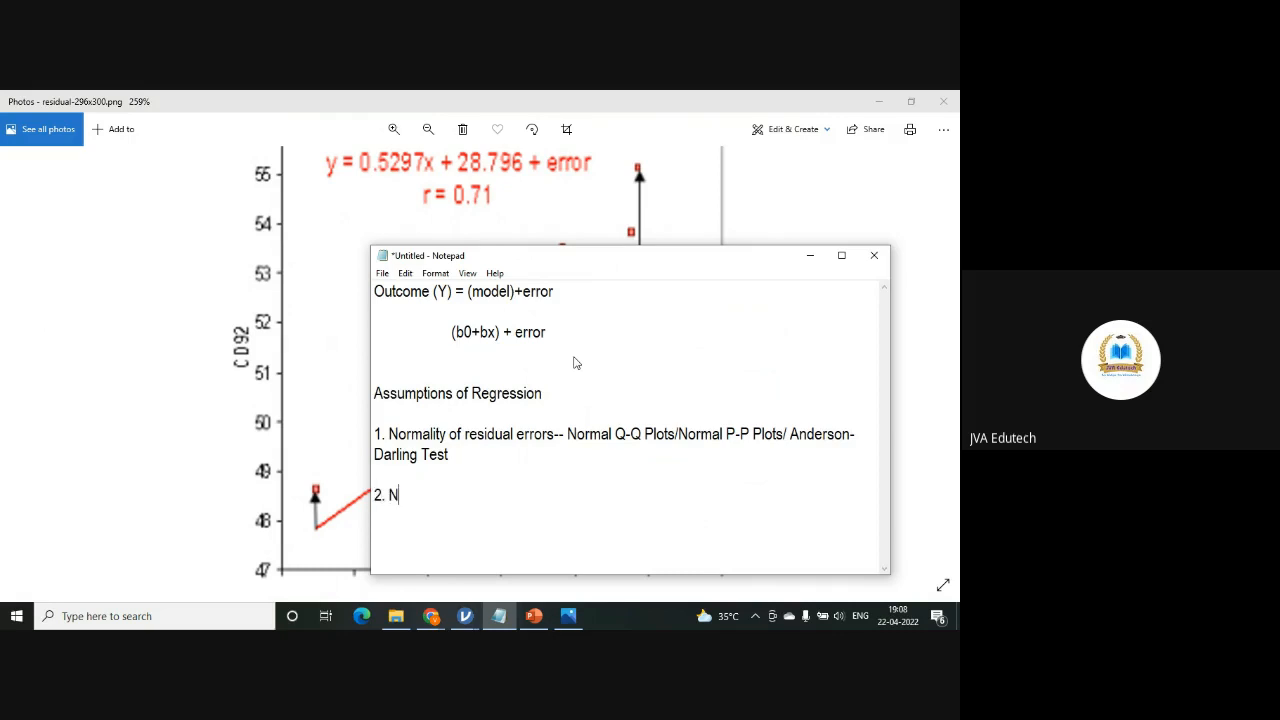
pyautogui.write('o Heterscedasici')
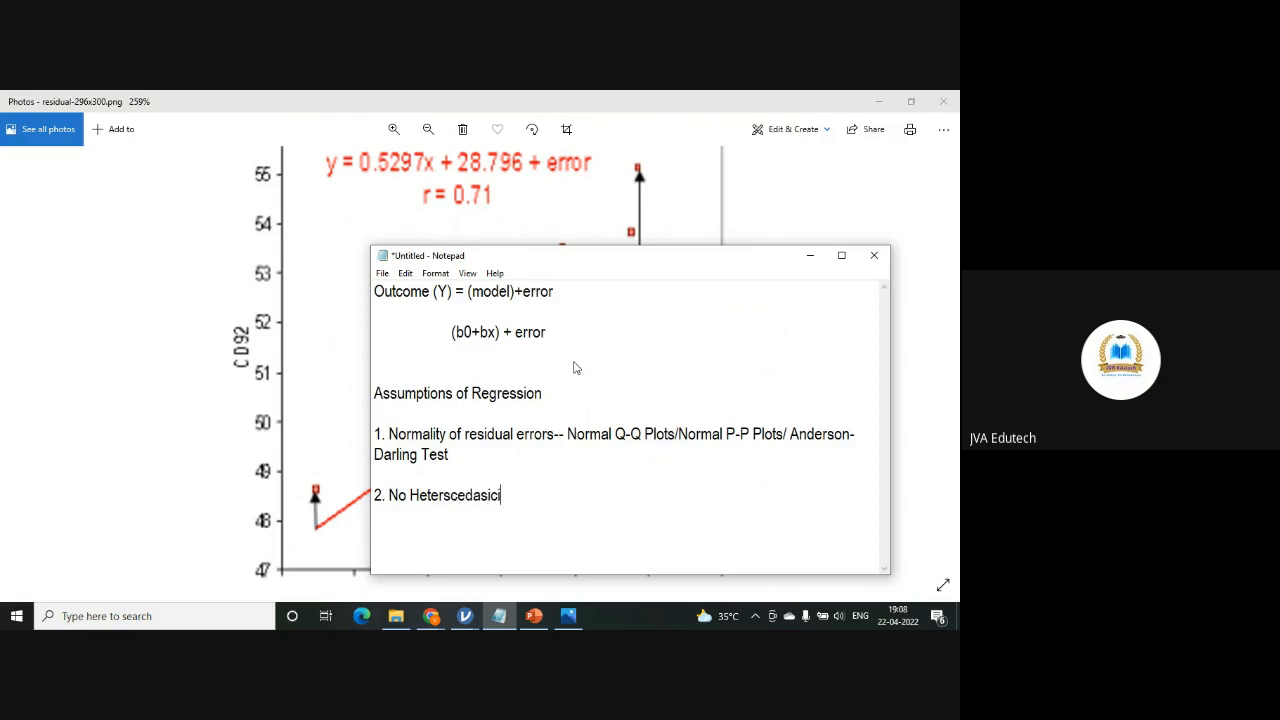
pyautogui.write('ty should be thre')
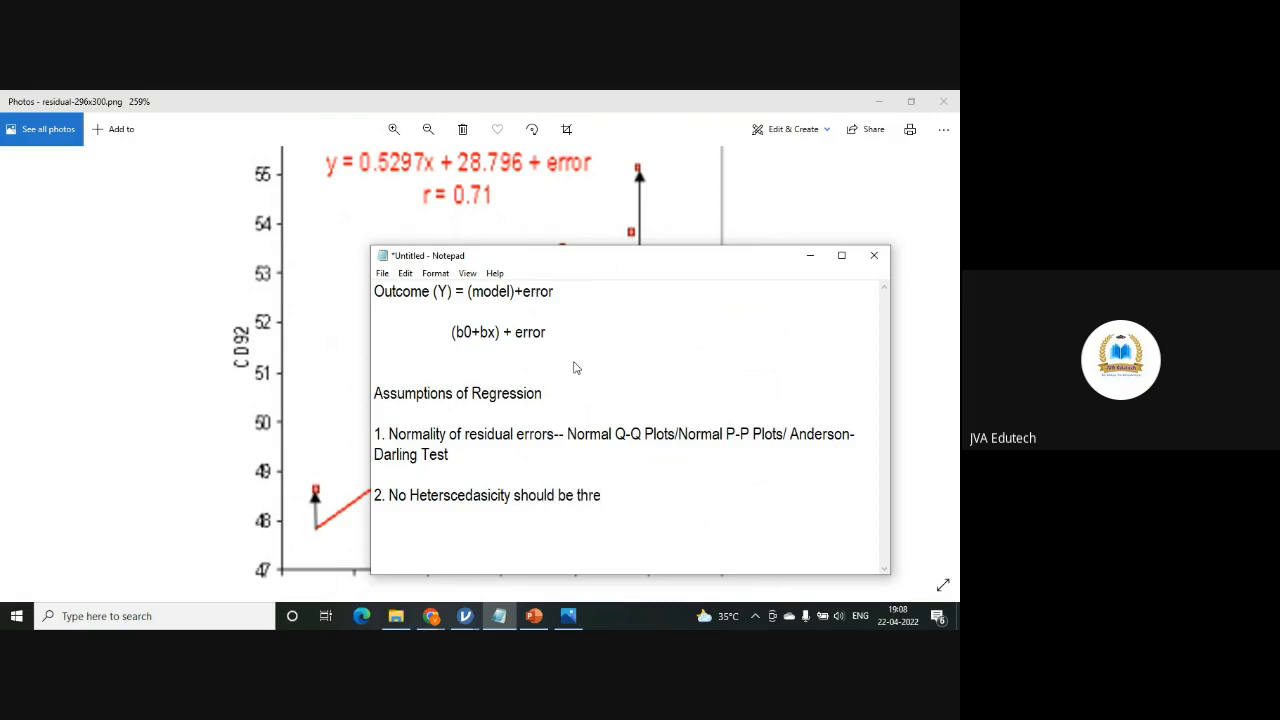
pyautogui.press('BackSpace')
pyautogui.press('BackSpace')
pyautogui.write("ere- Leven'es test of homo")
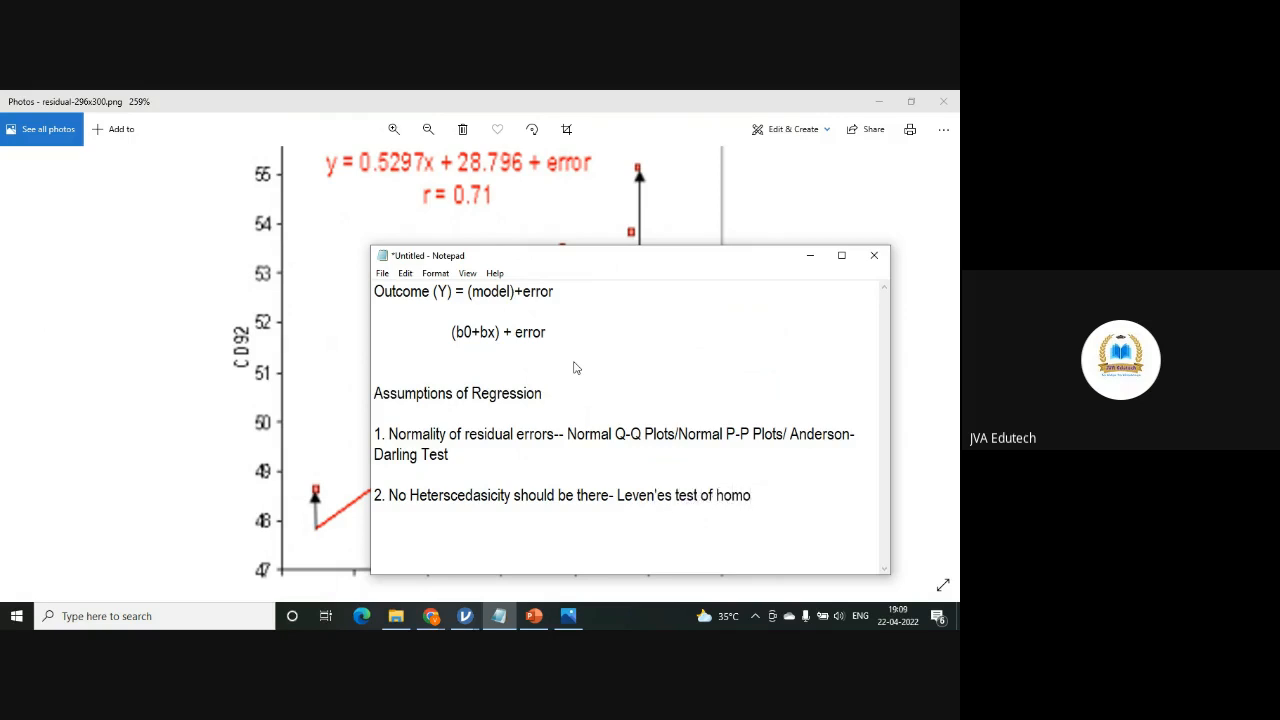
pyautogui.write('geneity of variances  ')
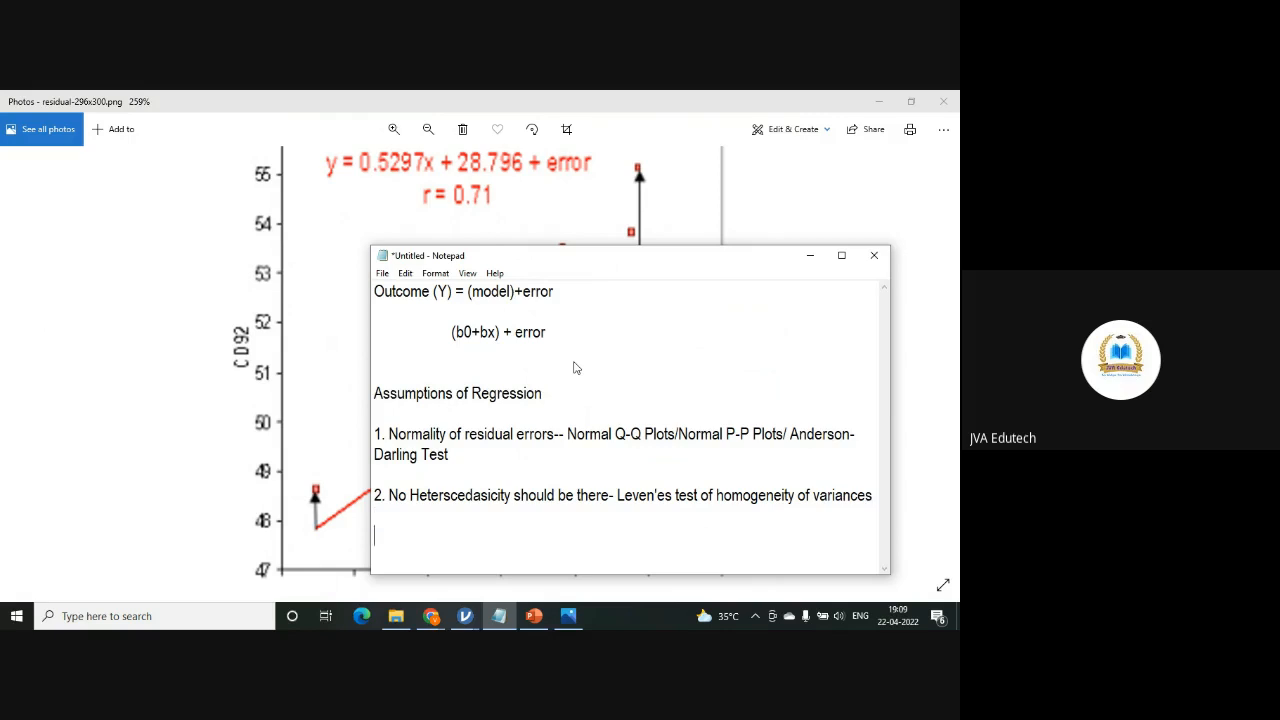
# Add the third assumption as "3. No Autocorrelation- Durbin-Watson test", followed by a blank line.
pyautogui.write('3. No Autocorrela')
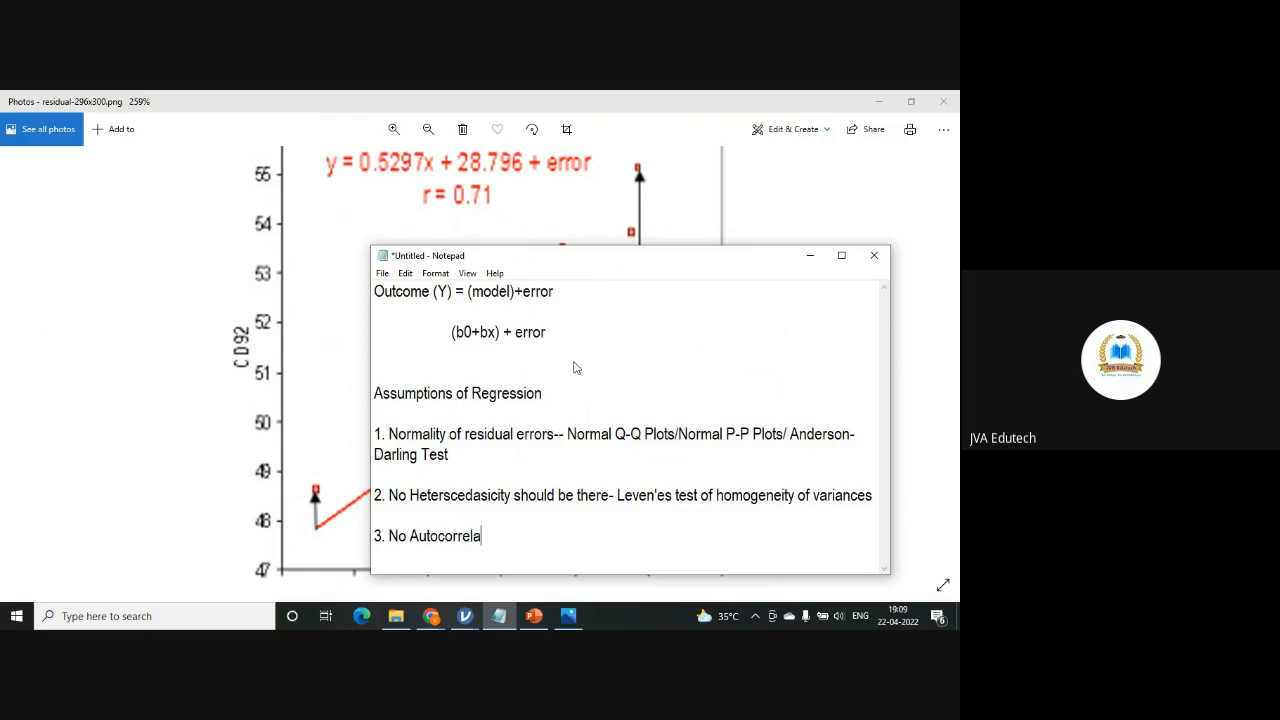
pyautogui.write('tion- Durbin-Watso')
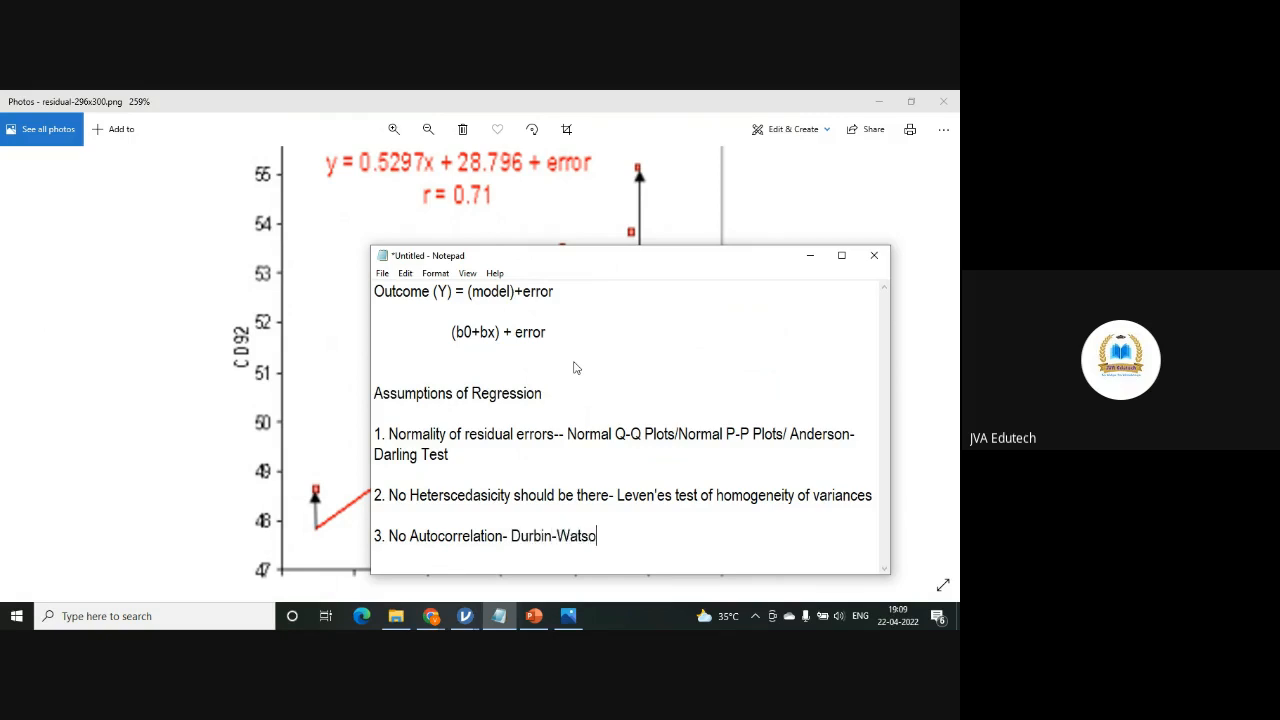
pyautogui.write('n test')
pyautogui.press('Return')
pyautogui.press('Return')
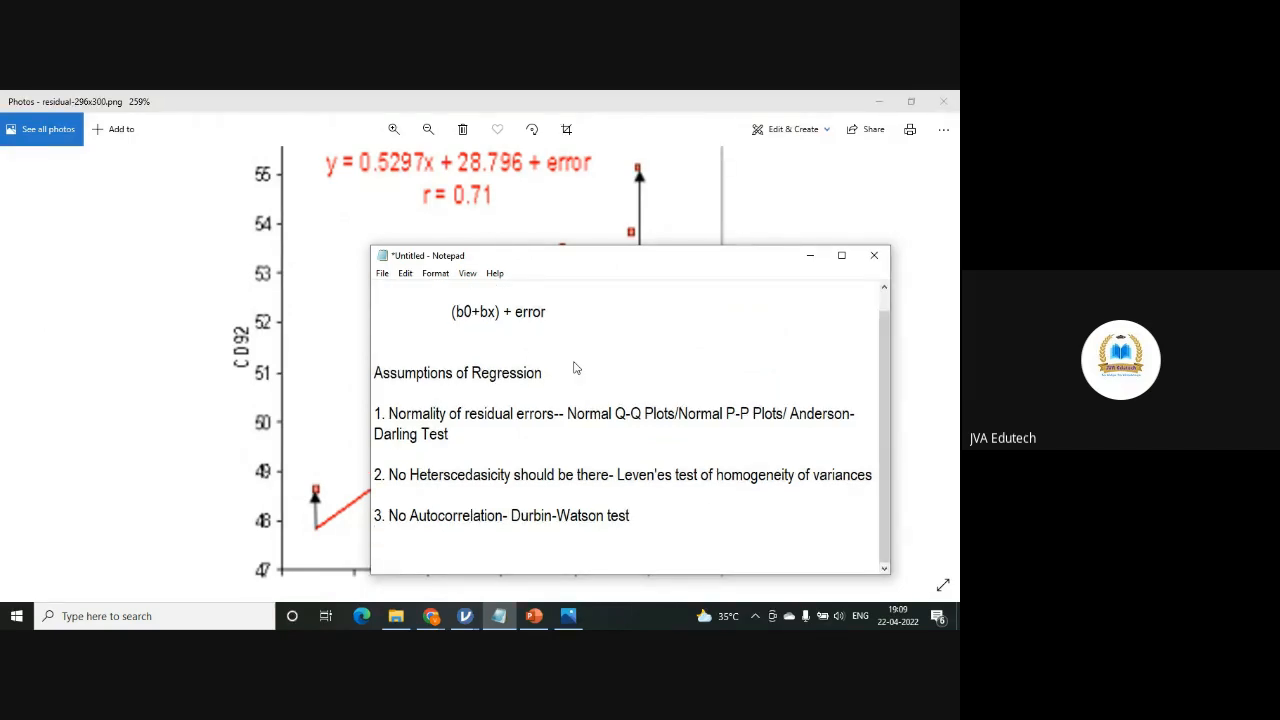
# Start the fourth assumption with the text "4. No Multicollinearity" and correct its spelling.
pyautogui.write('3.')
pyautogui.press('BackSpace')
pyautogui.press('BackSpace')
pyautogui.press('BackSpace')
pyautogui.write('4. No Multicolli')
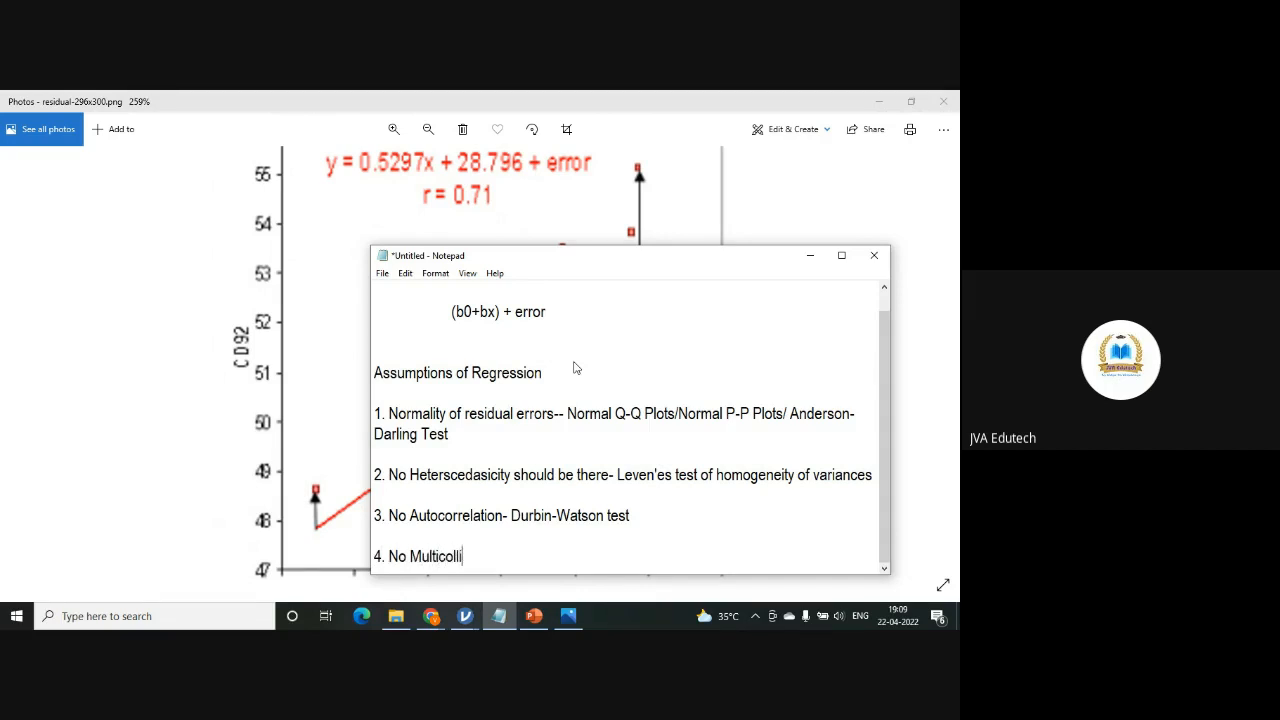
pyautogui.write('naerit')
pyautogui.press('BackSpace')
pyautogui.press('BackSpace')
pyautogui.press('BackSpace')
pyautogui.press('BackSpace')
pyautogui.press('BackSpace')
pyautogui.write('arity')
pyautogui.press('Left')
pyautogui.write('e')
# Complete the multicollinearity line with the criteria "- VIF (<10) and TV(>0.2)".
pyautogui.click(504, 556)
pyautogui.write('- VIF and ')
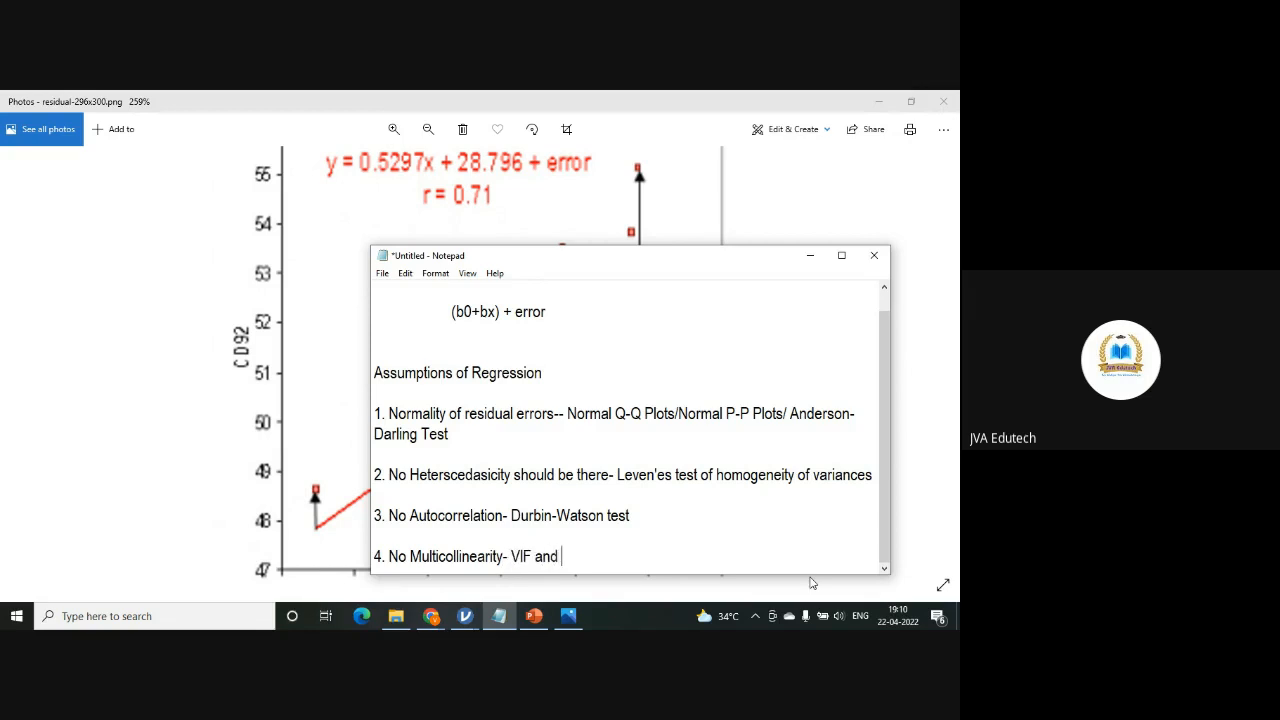
pyautogui.write('TV')
pyautogui.hotkey('ctrl', 'Left')
pyautogui.hotkey('ctrl', 'Left')
pyautogui.write('(<10)')
pyautogui.press('Right')
pyautogui.press('Right')
pyautogui.press('Right')
pyautogui.press('Right')
pyautogui.write('(0.3')
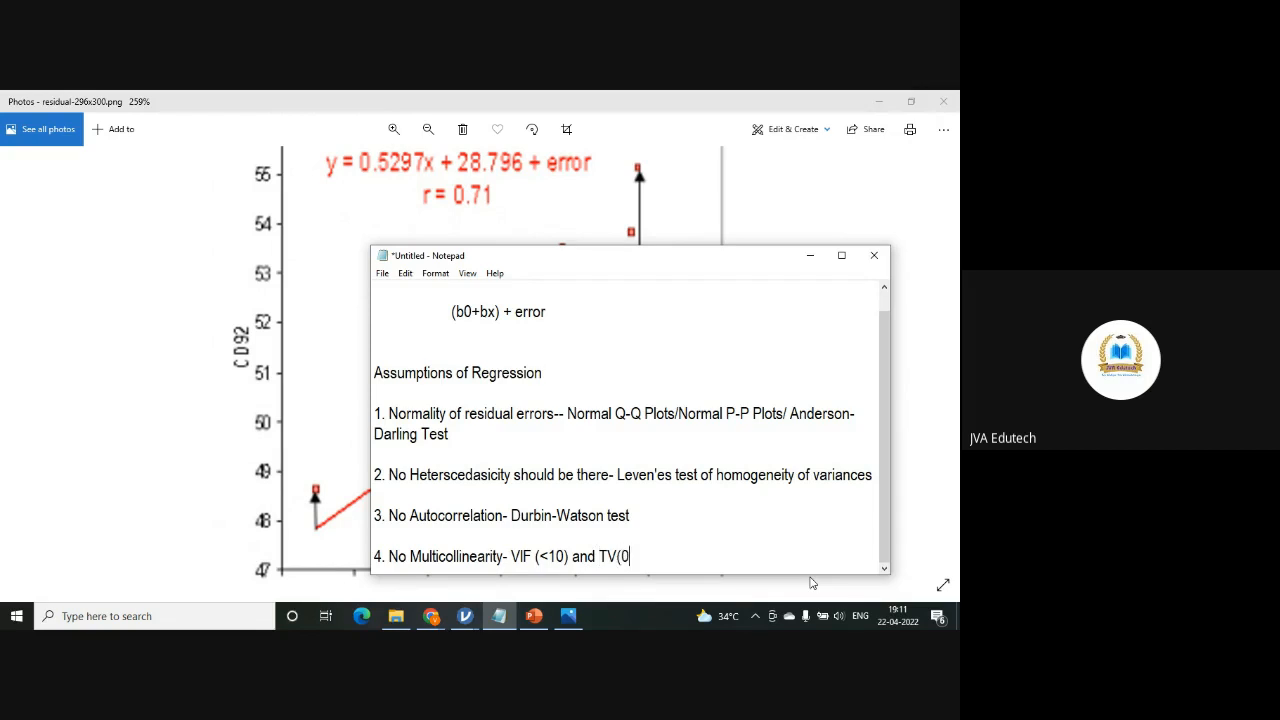
pyautogui.press('BackSpace')
pyautogui.write('2')
pyautogui.write('>')
pyautogui.press('Right')
pyautogui.press('Right')
pyautogui.write(')')
# Switch to the Google Meet call, admit the waiting participant and minimize the call window.
pyautogui.click(416, 610)
pyautogui.click(362, 562)
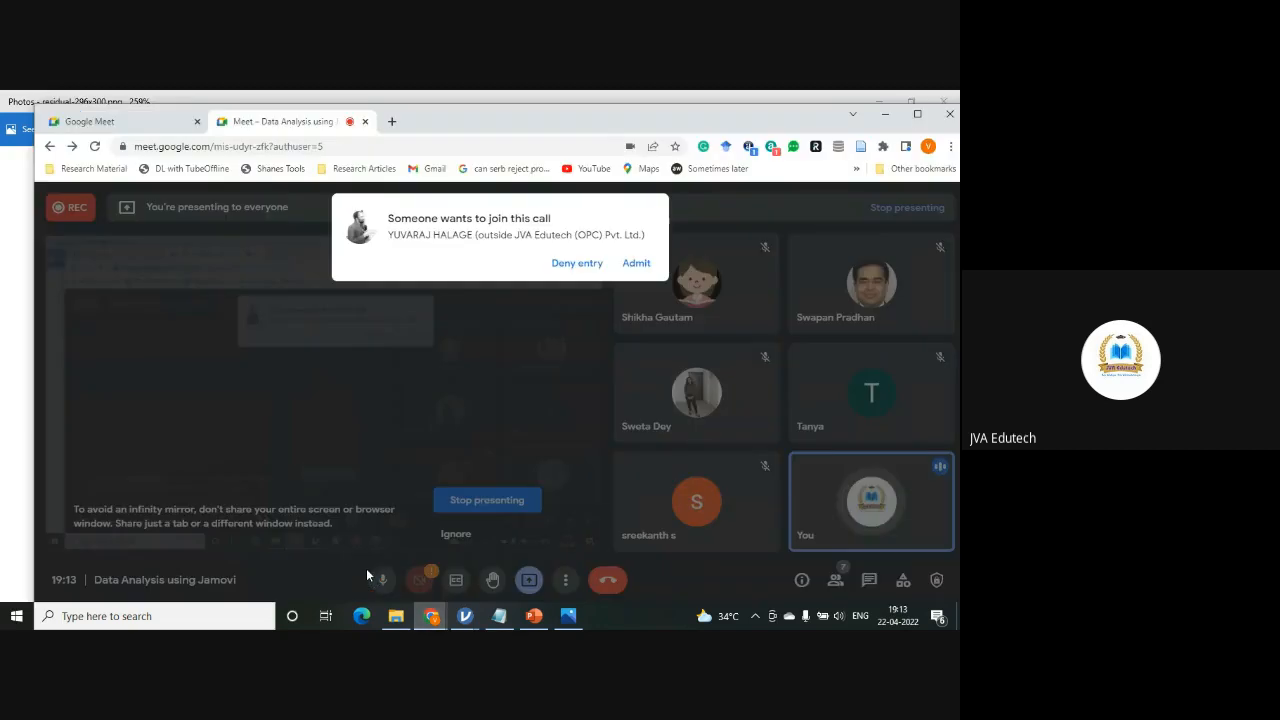
pyautogui.click(637, 266)
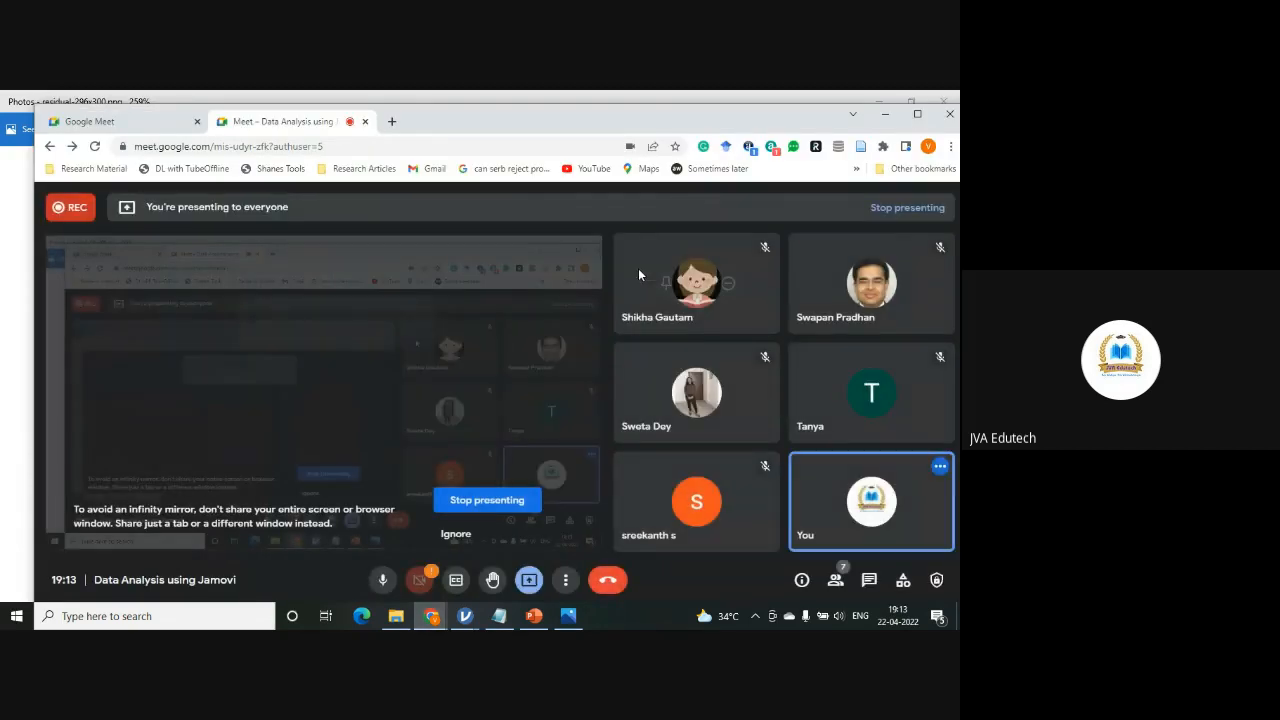
pyautogui.click(886, 116)
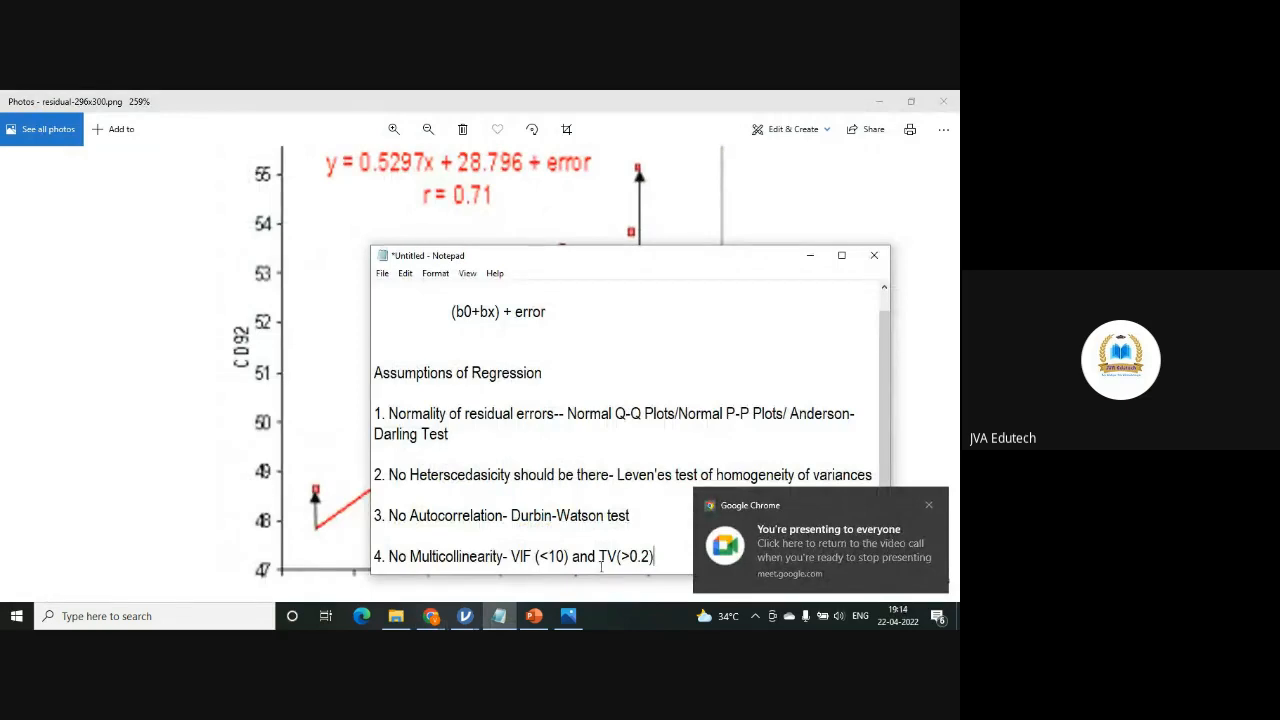
# Correct the misspelled test name in the second assumption to "Levene's".
pyautogui.moveTo(544, 616)
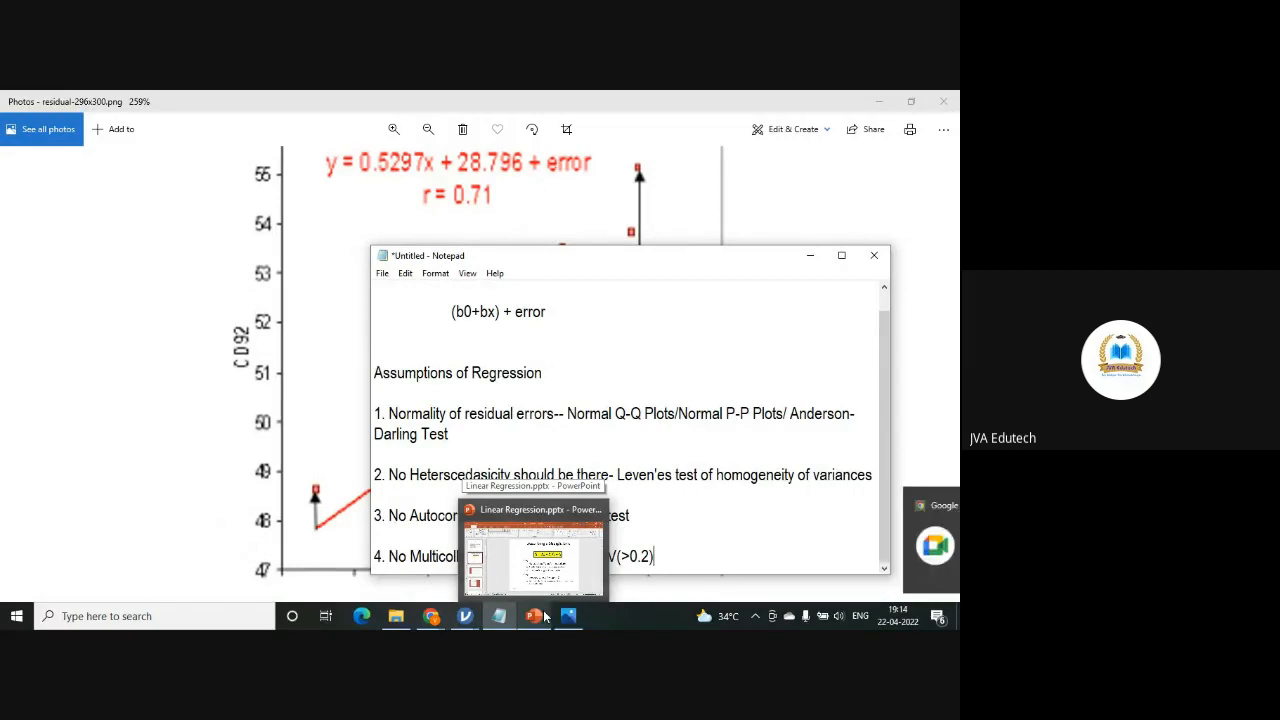
pyautogui.click(655, 477)
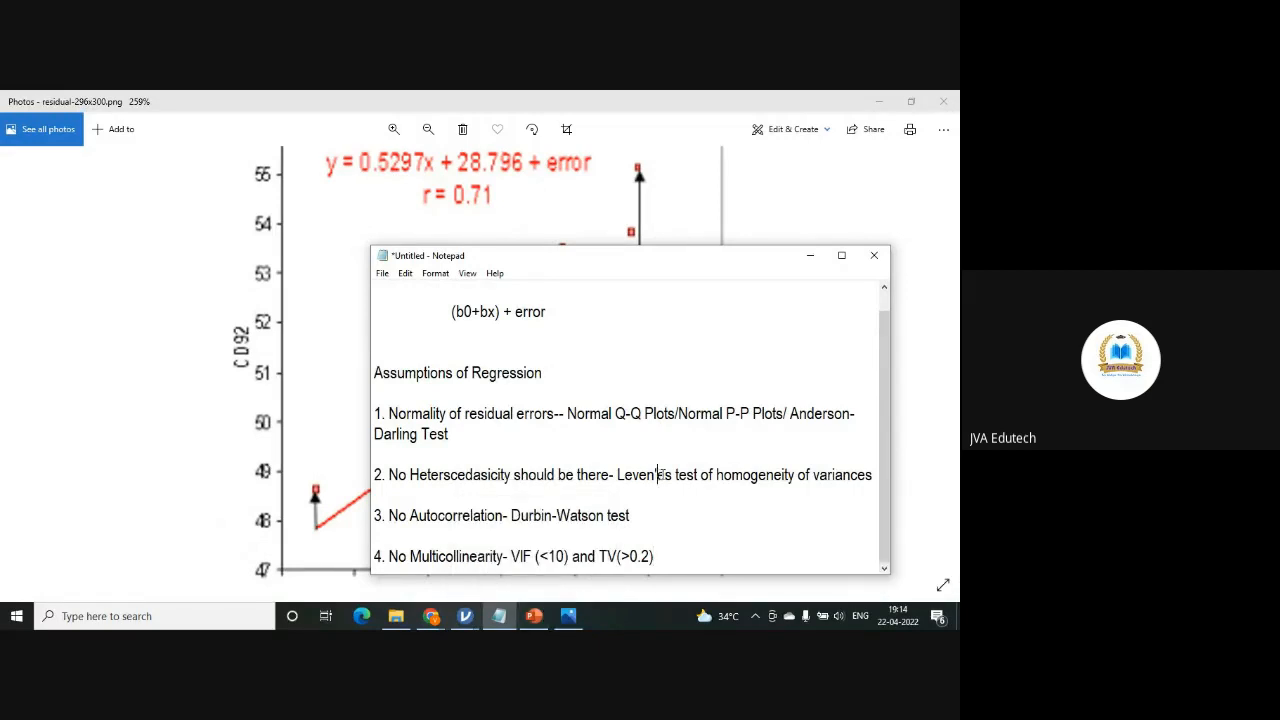
pyautogui.press('BackSpace')
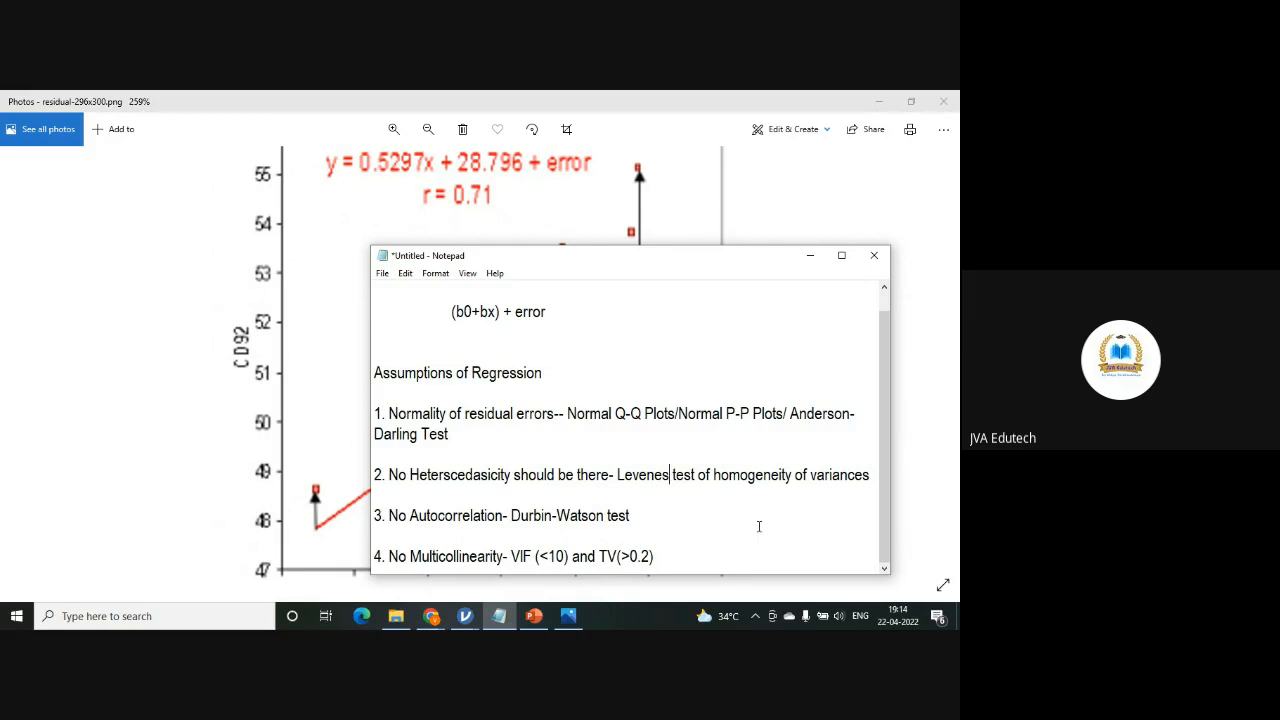
pyautogui.write("'")
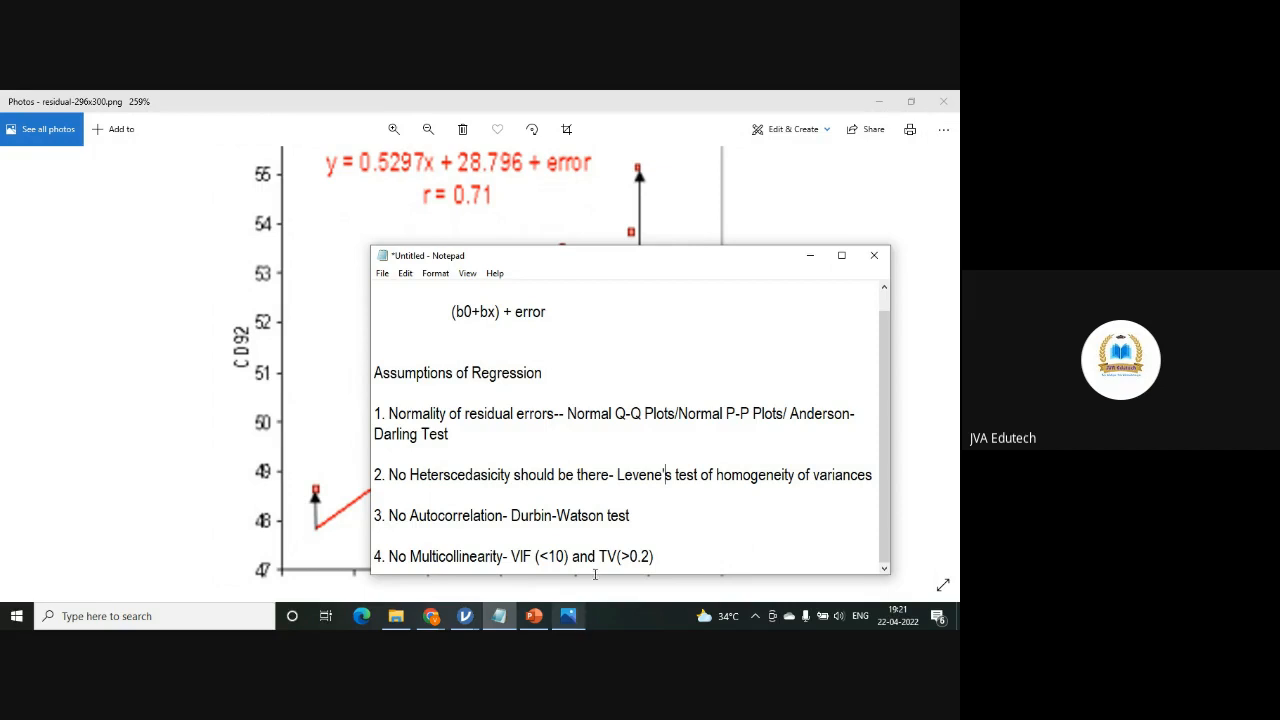
# Switch to the jamovi Exam Anxiety window, open Album Sales.sav from the Module 3 Day 2 folder and select the Sales column.
pyautogui.moveTo(538, 620)
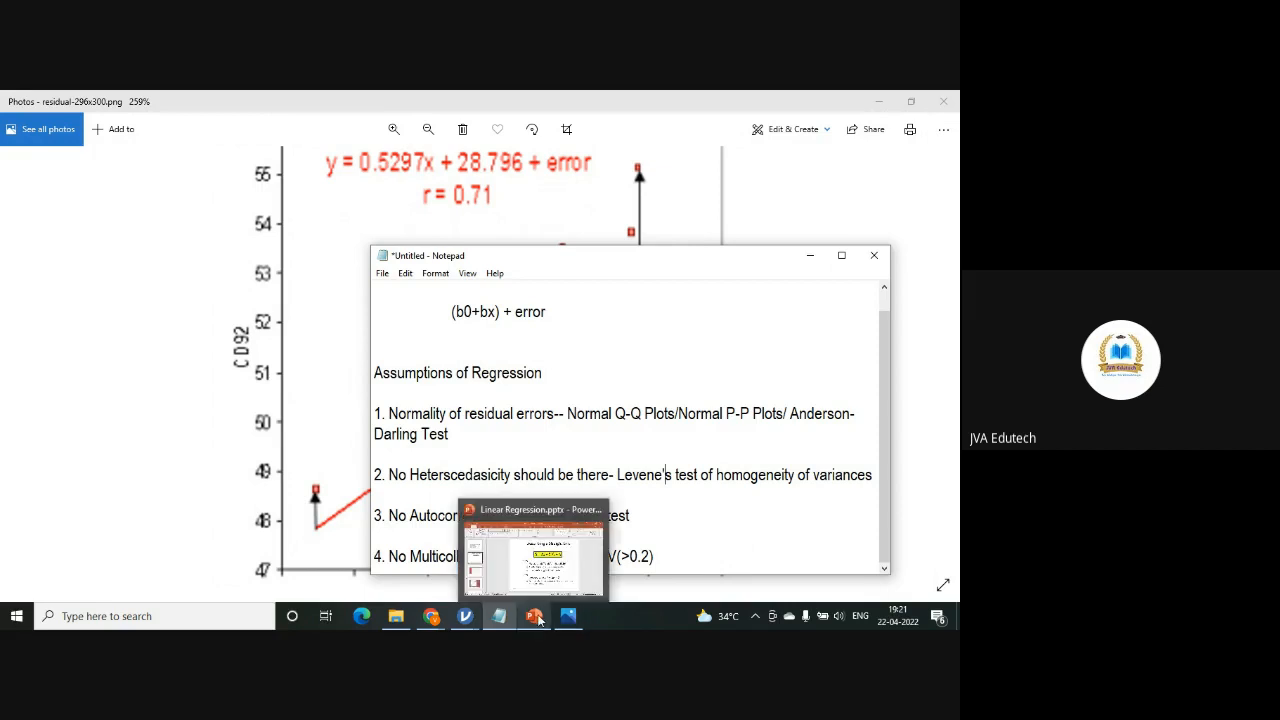
pyautogui.click(469, 622)
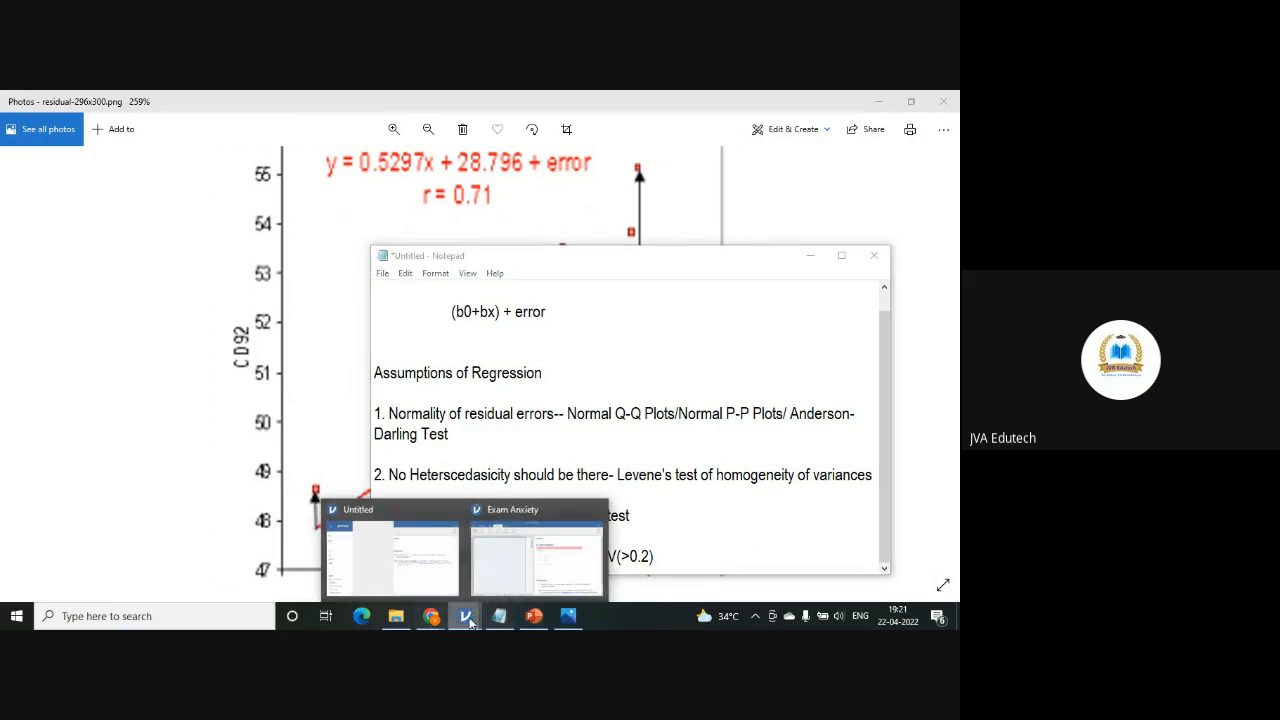
pyautogui.click(537, 550)
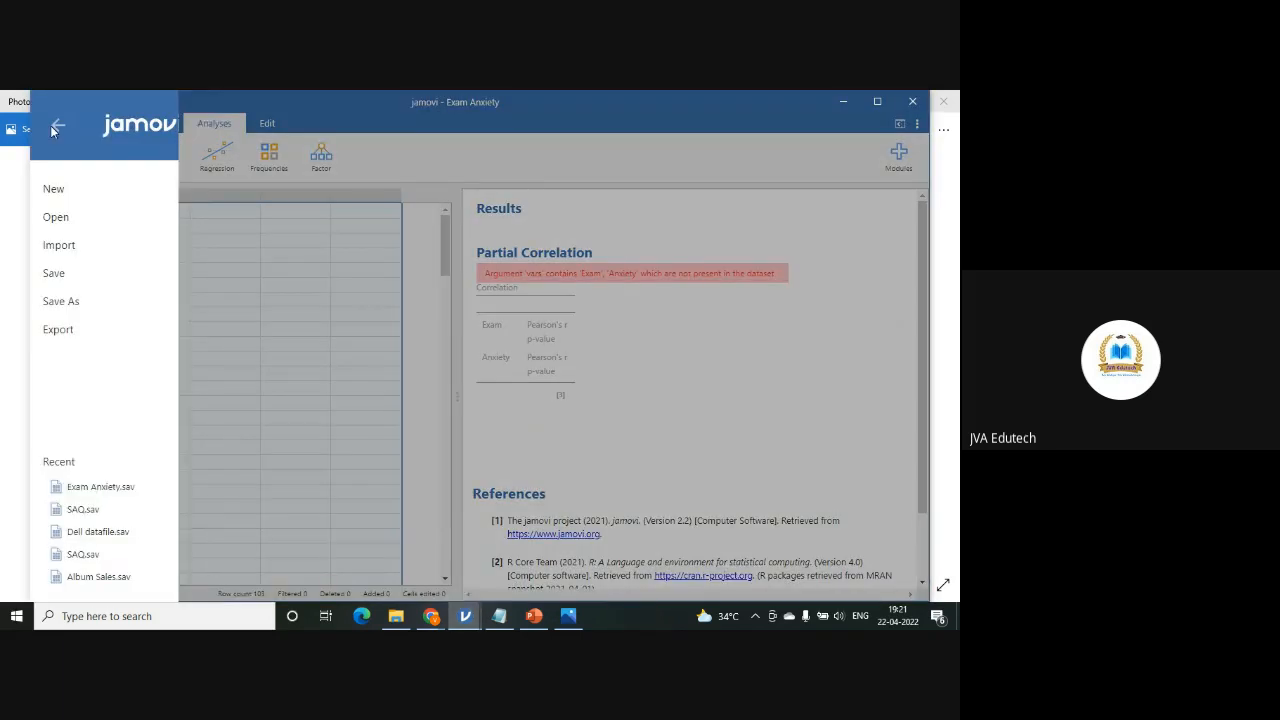
pyautogui.click(51, 124)
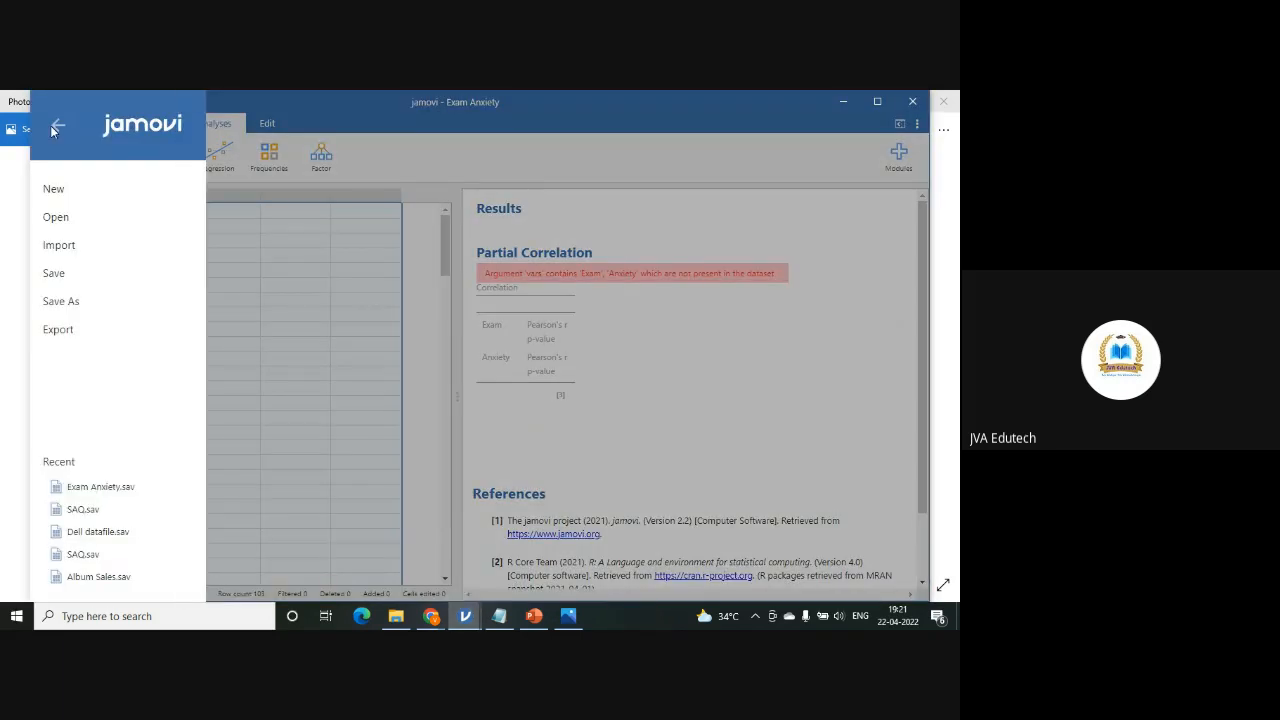
pyautogui.click(87, 229)
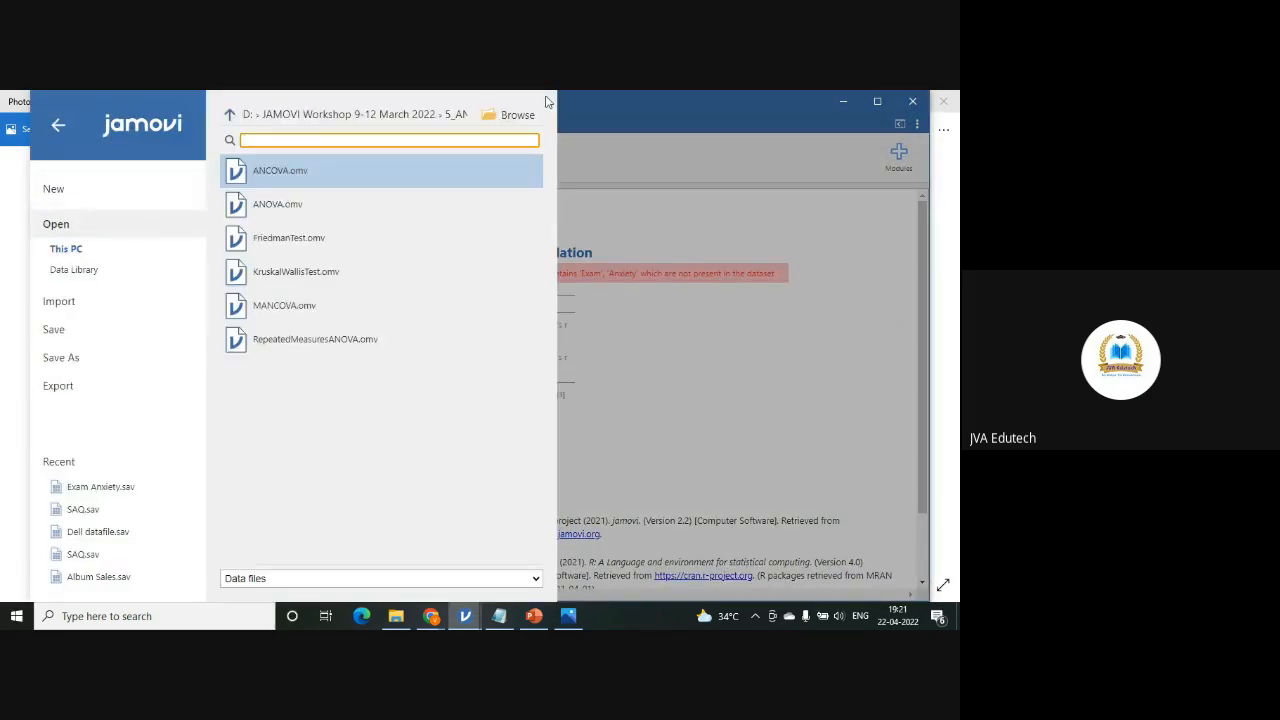
pyautogui.click(518, 118)
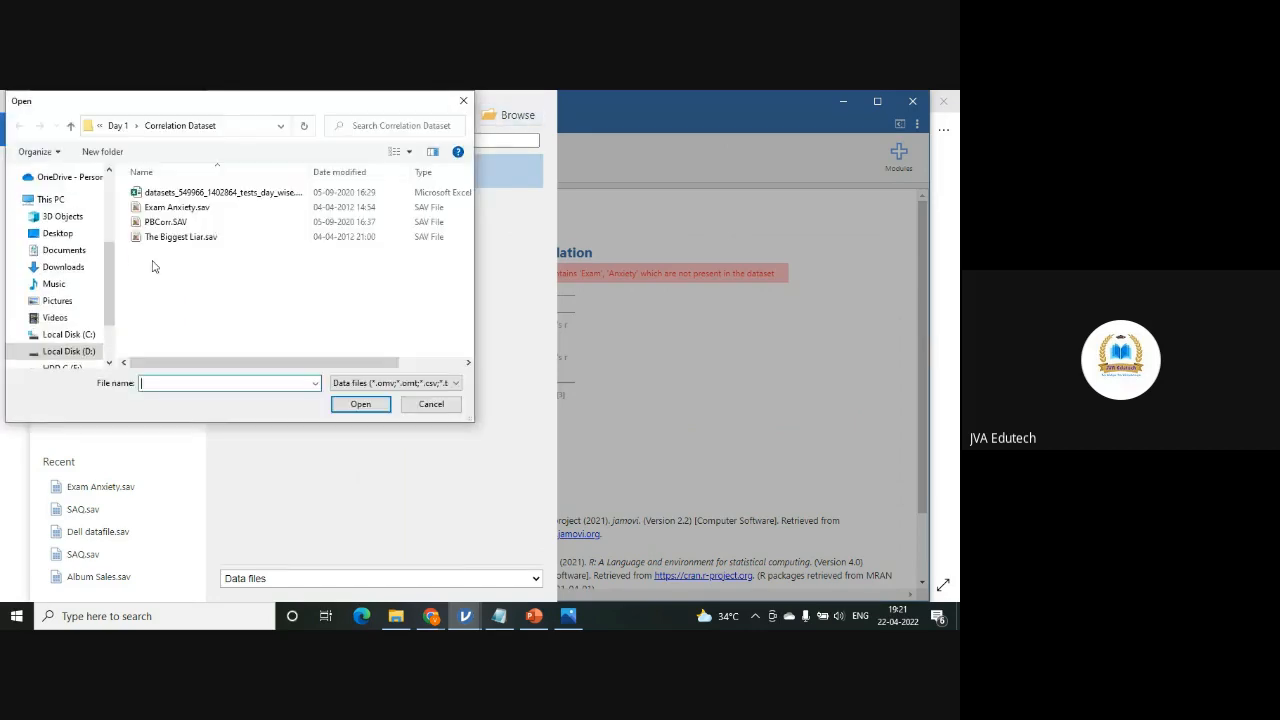
pyautogui.click(71, 128)
pyautogui.click(70, 126)
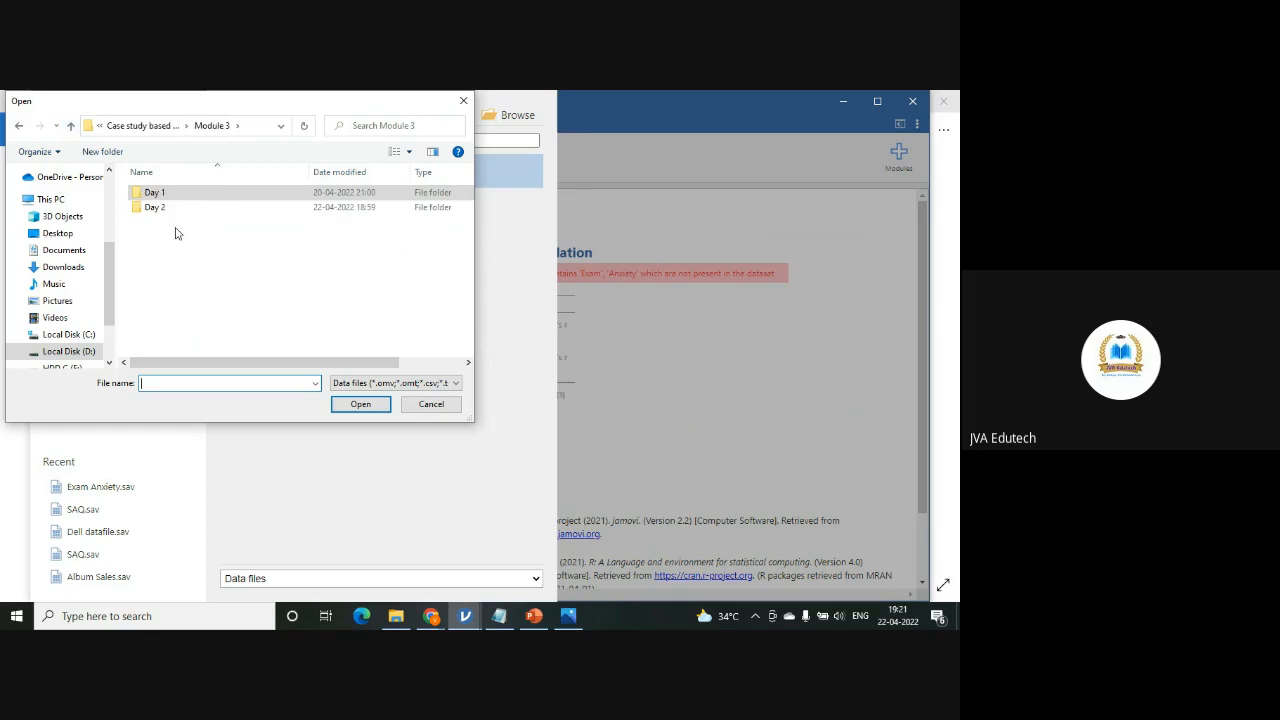
pyautogui.doubleClick(157, 208)
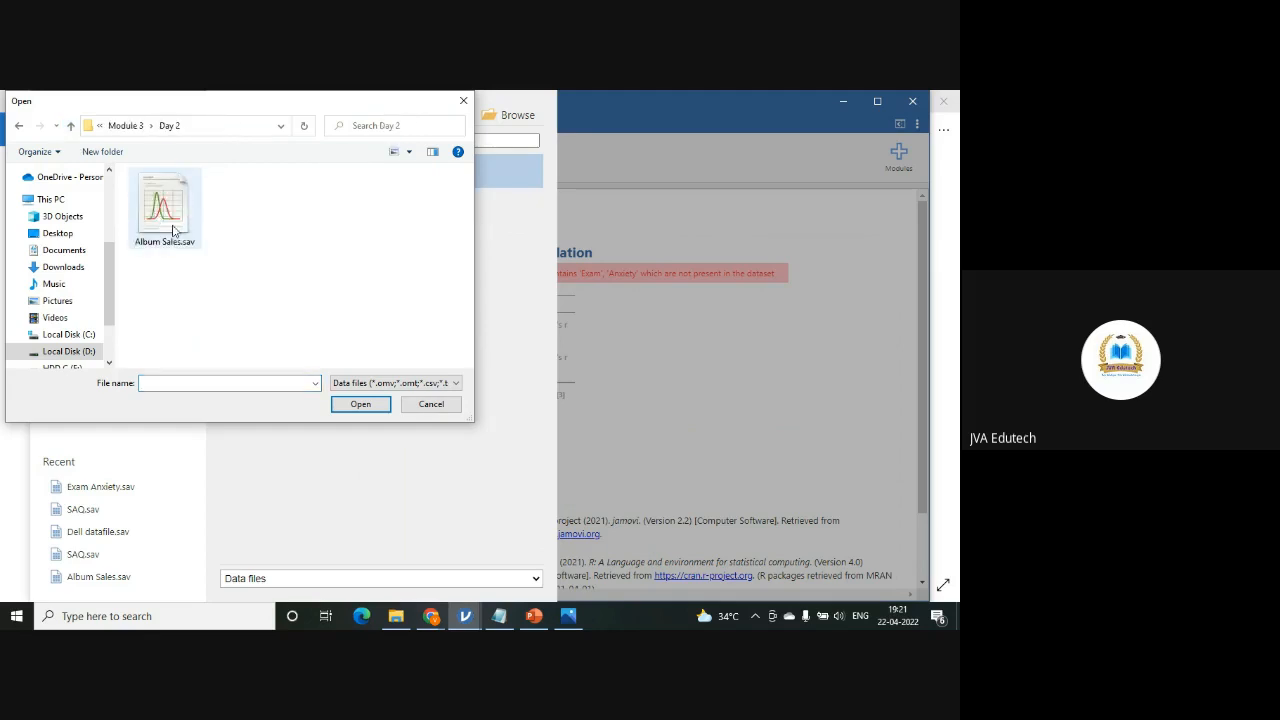
pyautogui.click(173, 231)
pyautogui.click(361, 404)
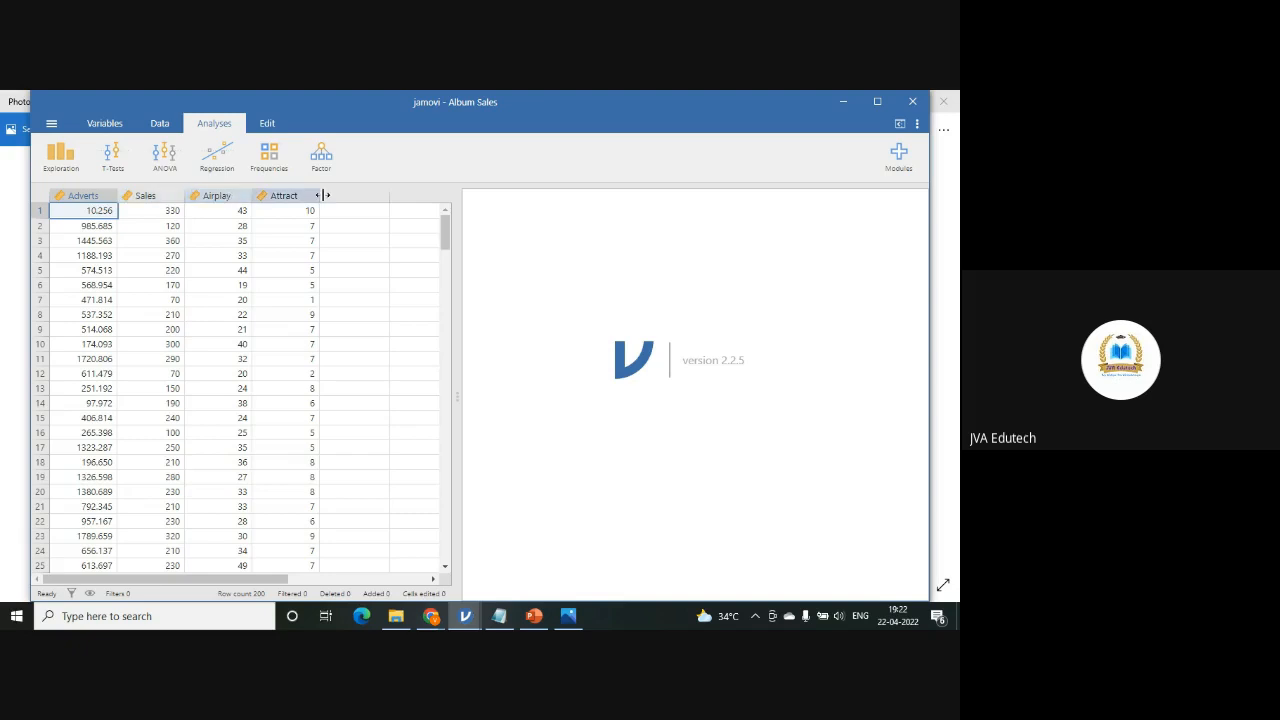
pyautogui.click(167, 198)
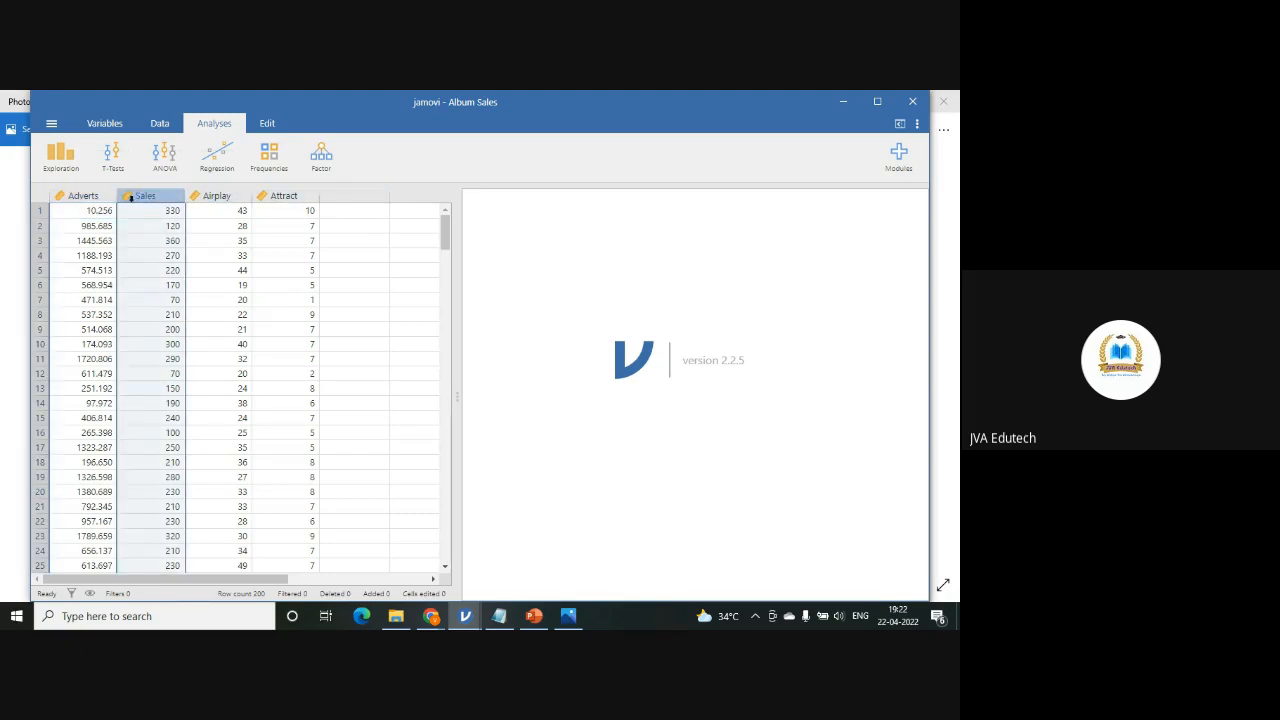
# Examine the Adverts, Sales, Airplay and Attract columns of the data sheet in turn.
pyautogui.click(91, 197)
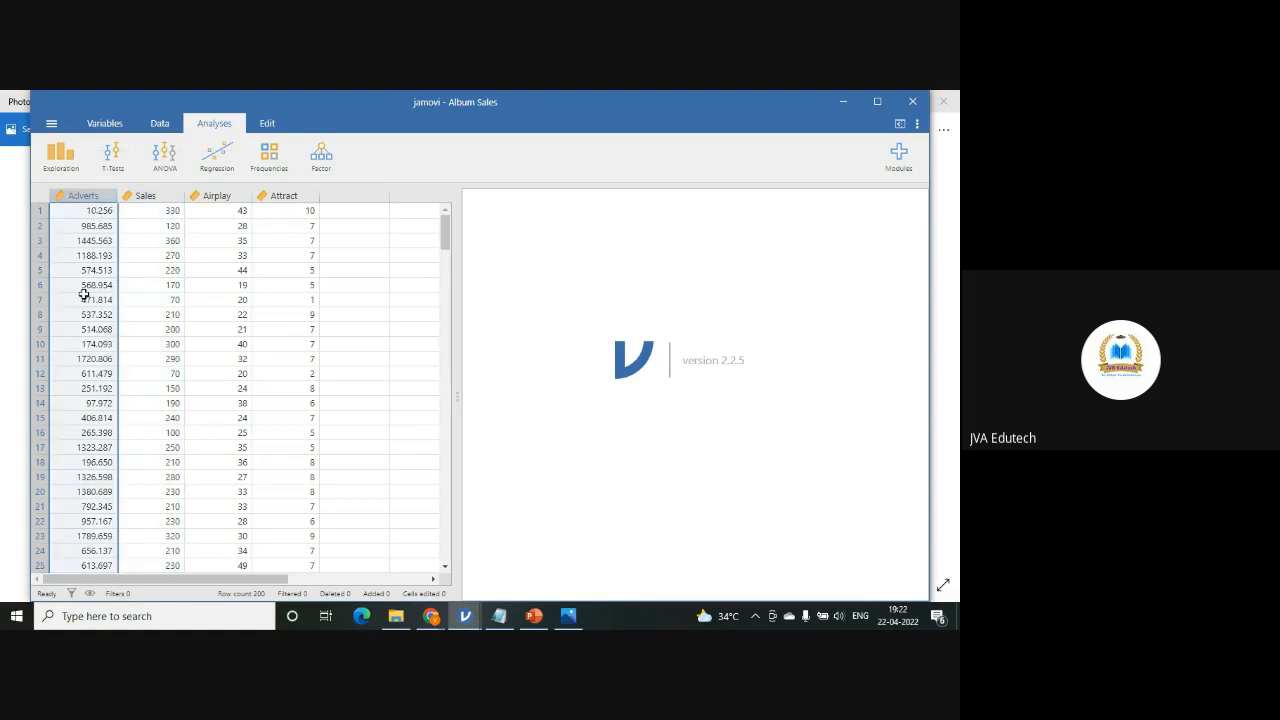
pyautogui.click(169, 199)
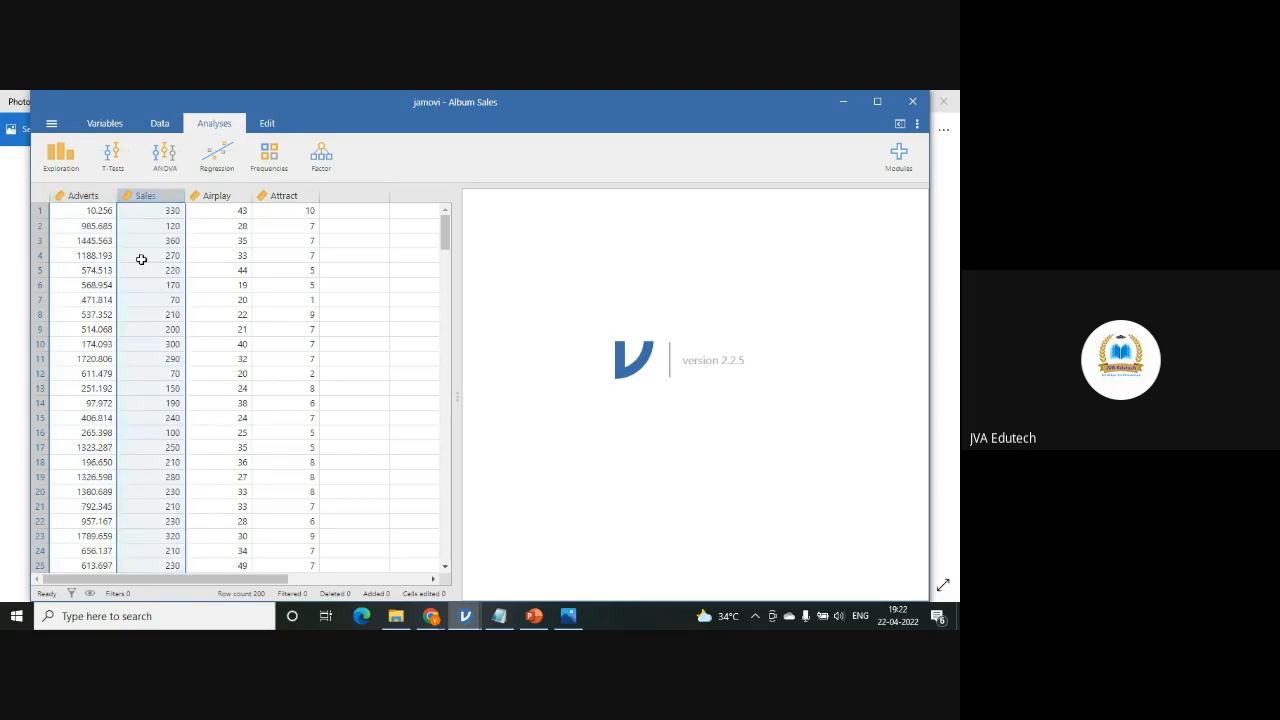
pyautogui.click(95, 210)
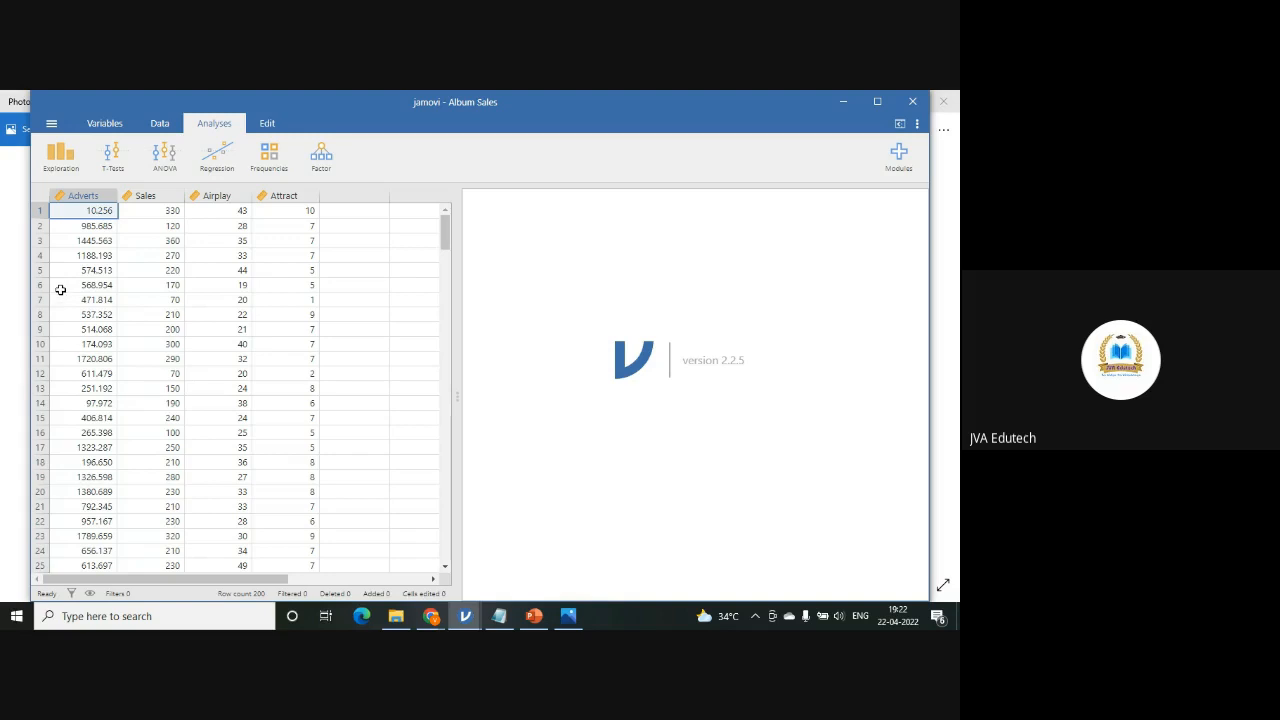
pyautogui.click(173, 220)
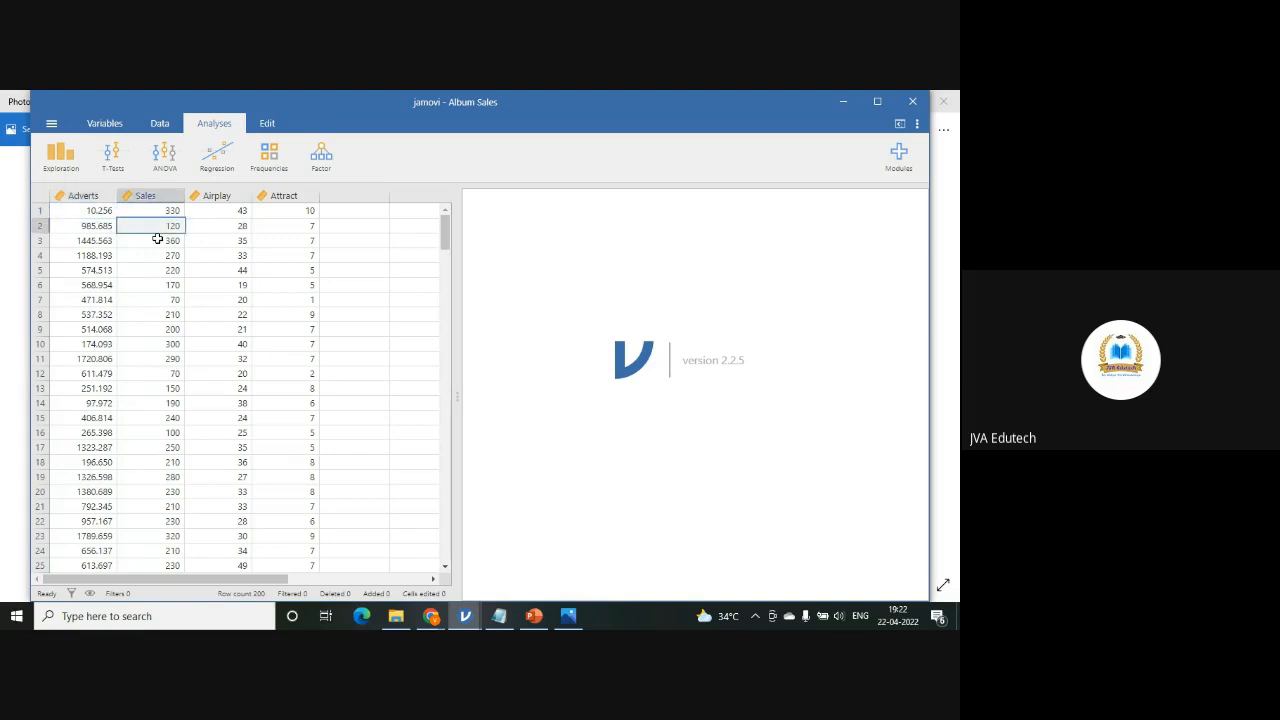
pyautogui.click(241, 200)
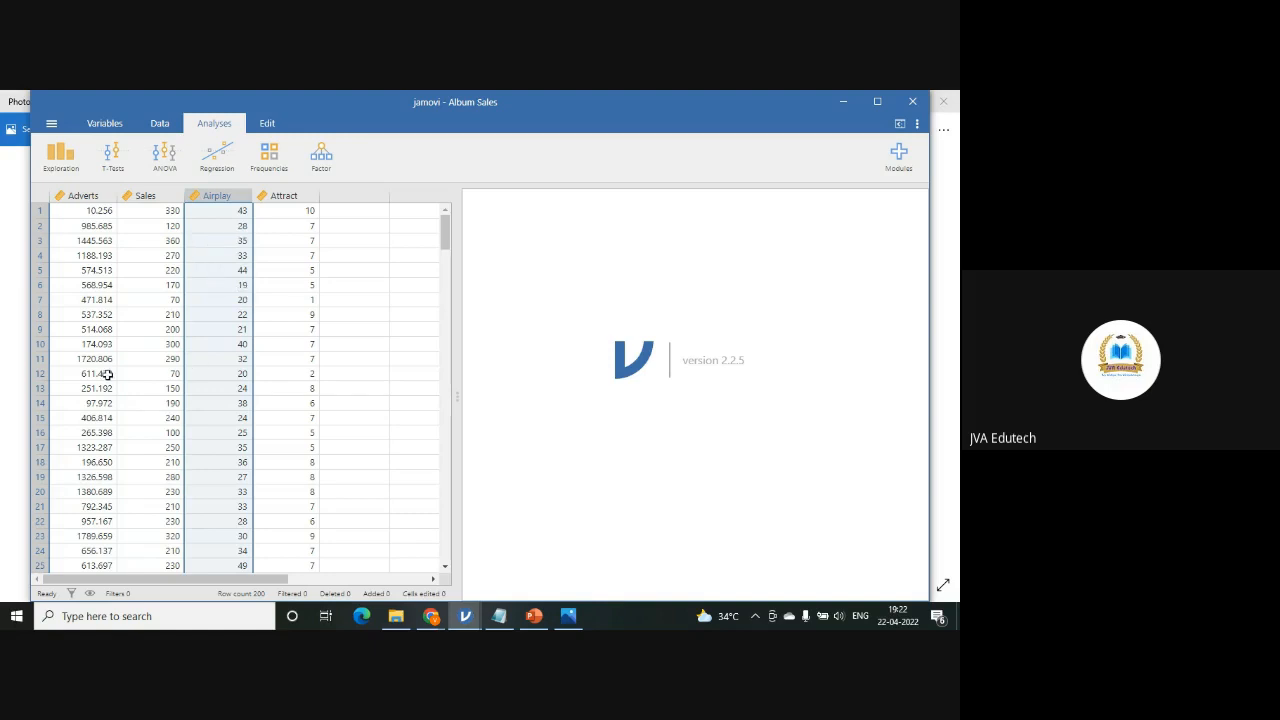
pyautogui.click(311, 212)
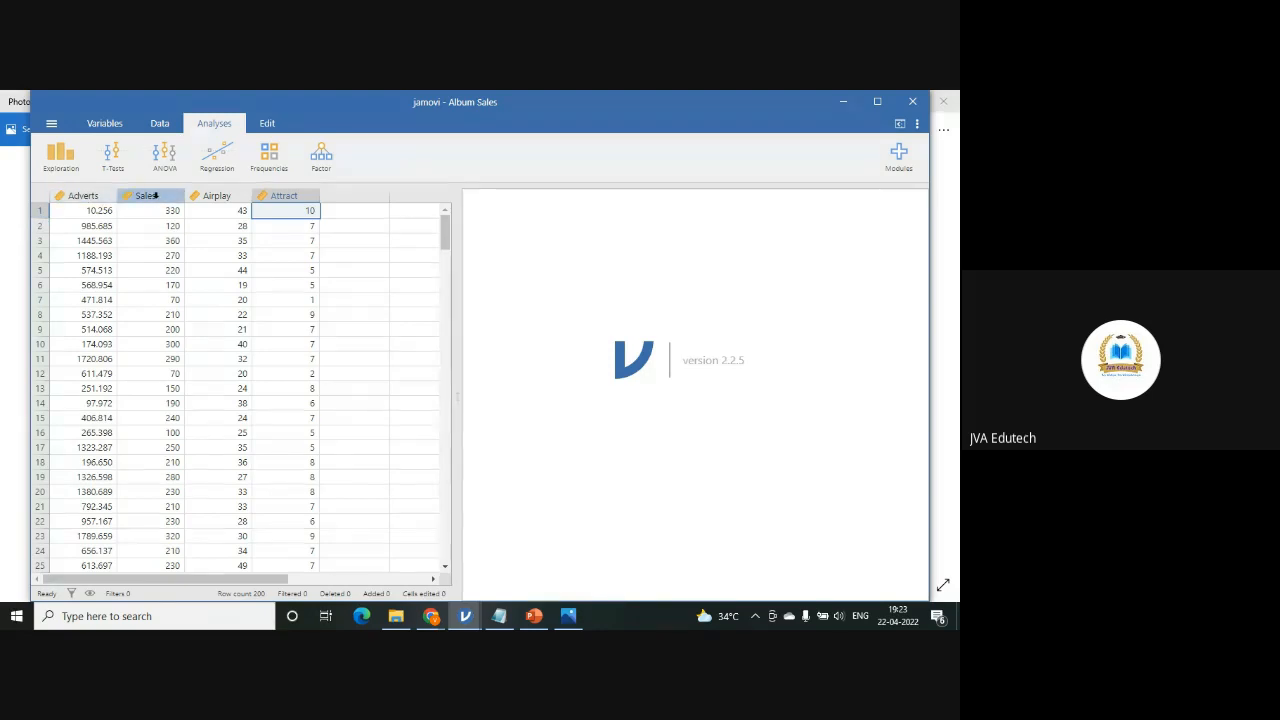
# Start a Linear Regression with Sales as the dependent variable and Adverts as the covariate.
pyautogui.click(218, 160)
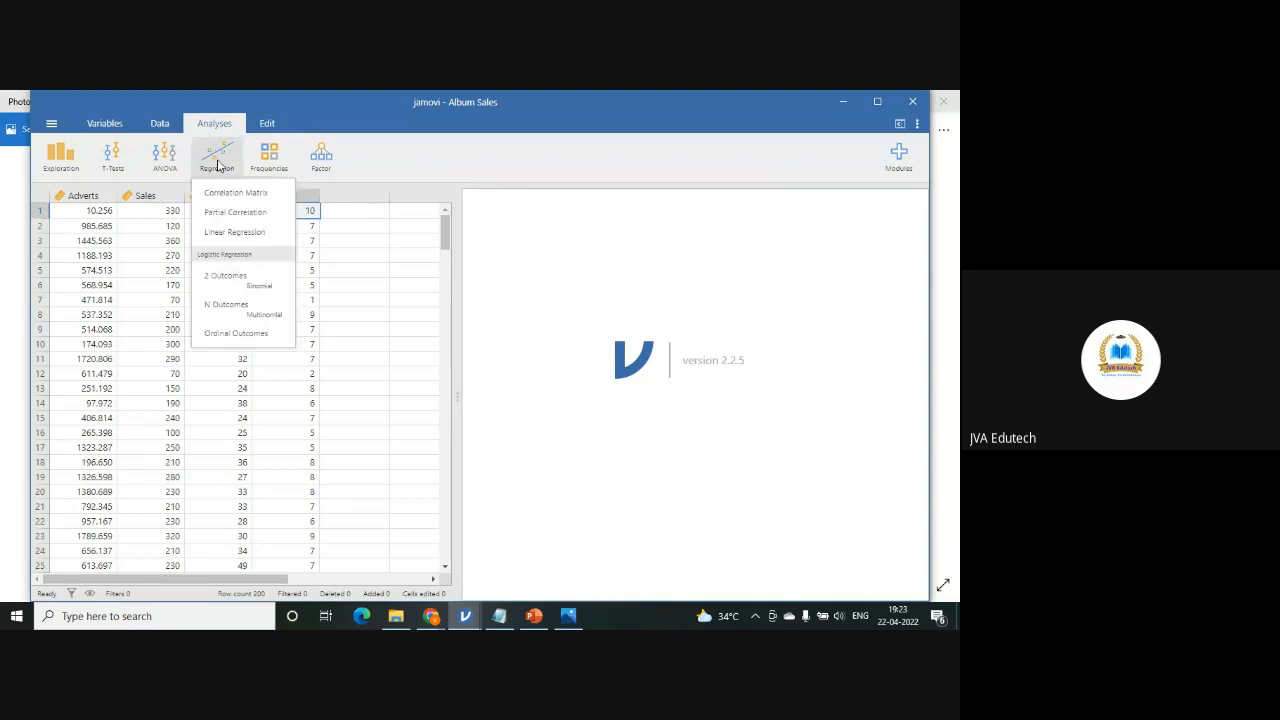
pyautogui.click(246, 234)
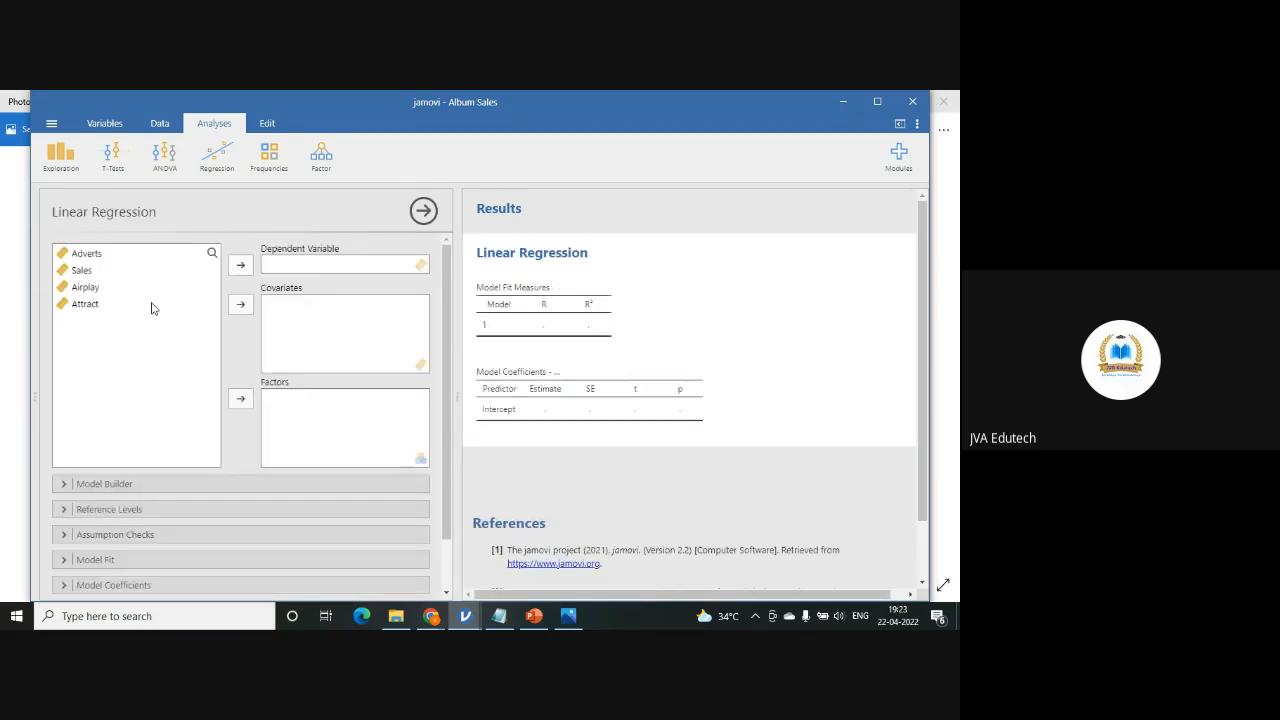
pyautogui.click(86, 272)
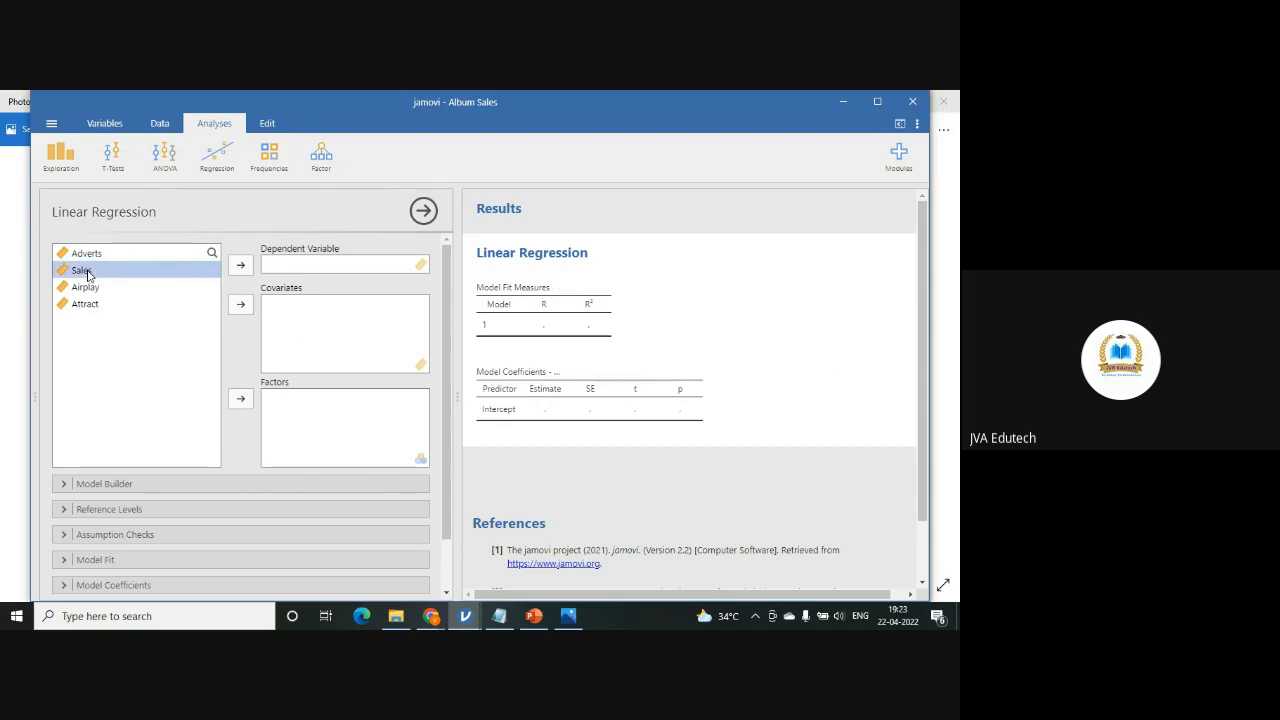
pyautogui.click(240, 266)
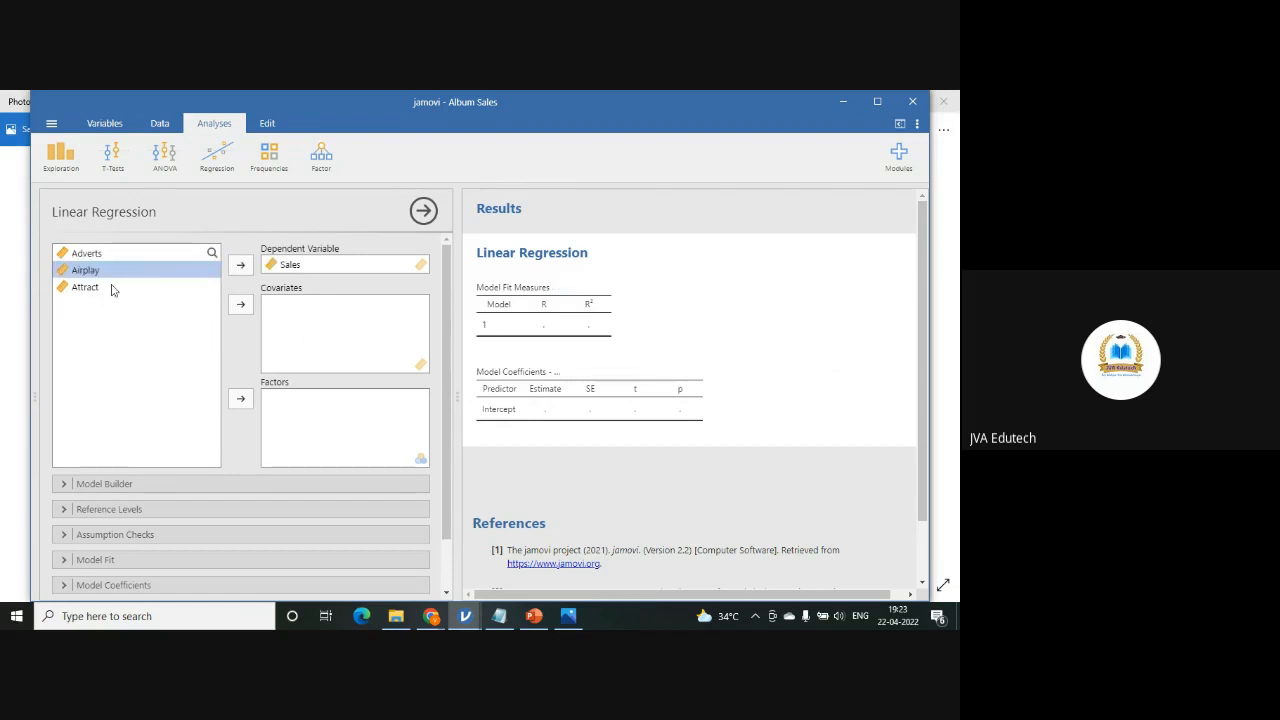
pyautogui.click(90, 256)
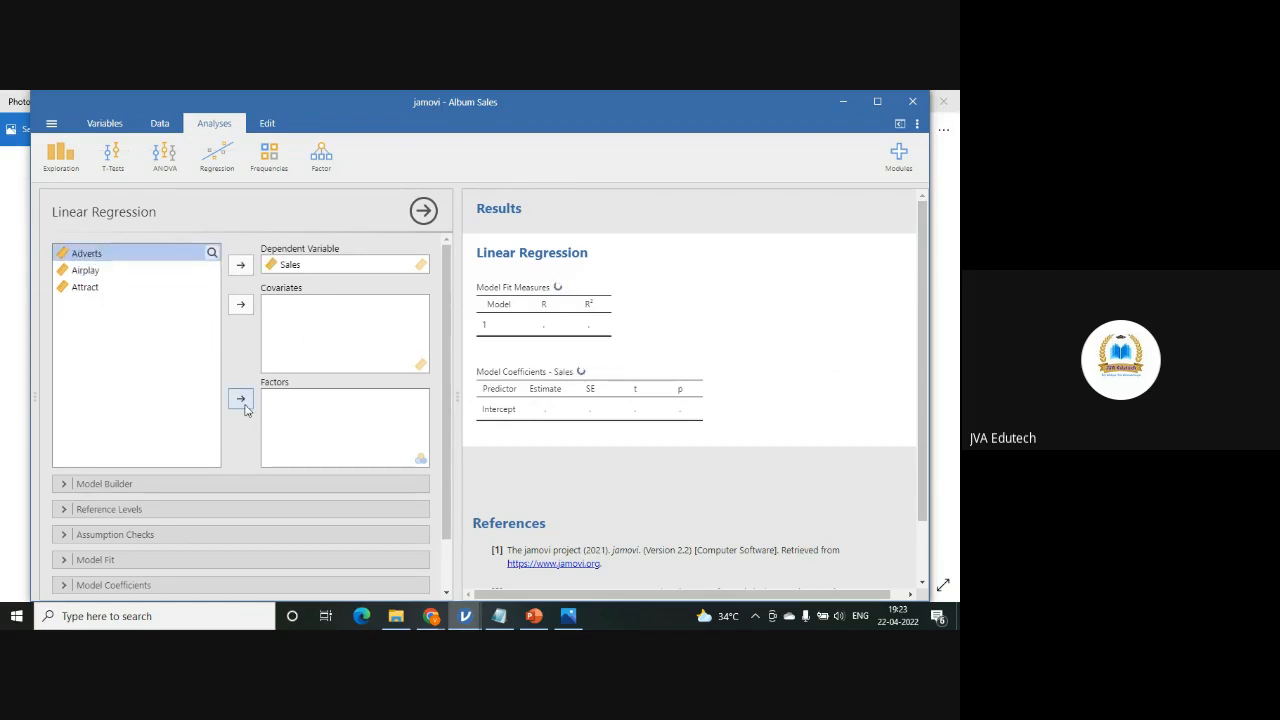
pyautogui.click(241, 312)
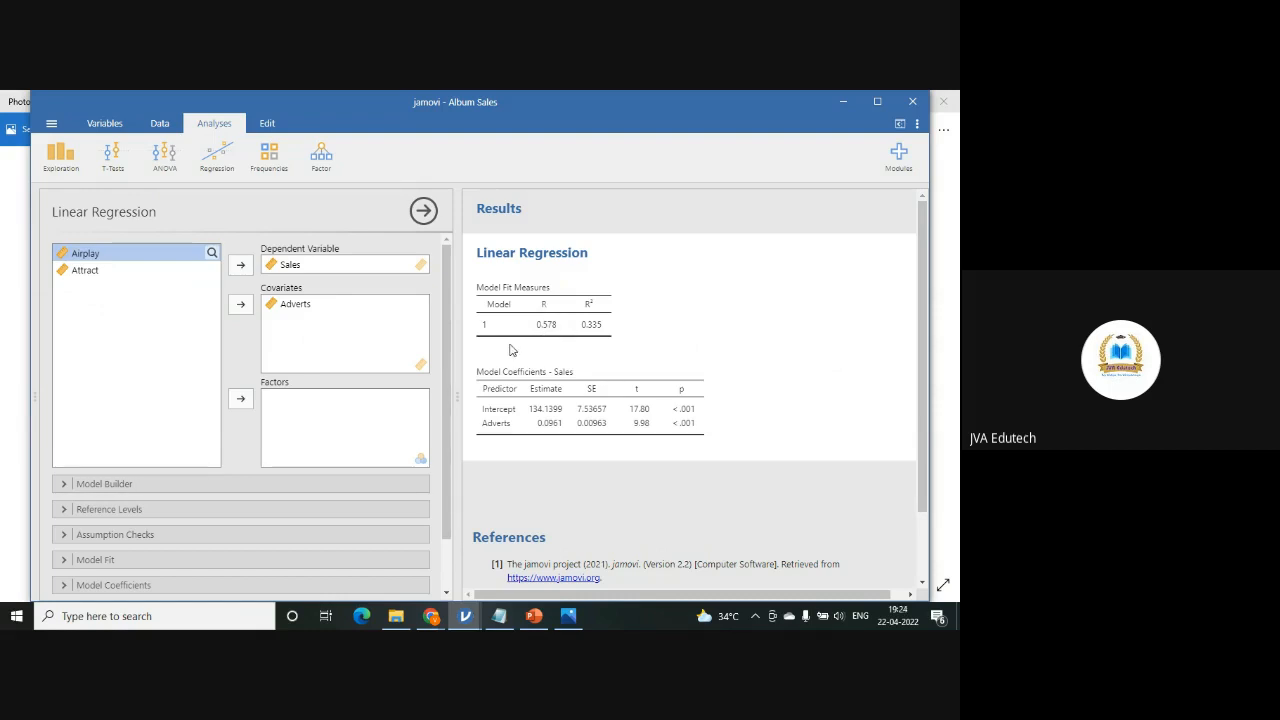
# Remove Adverts from the regression covariates and add it back again.
pyautogui.click(298, 310)
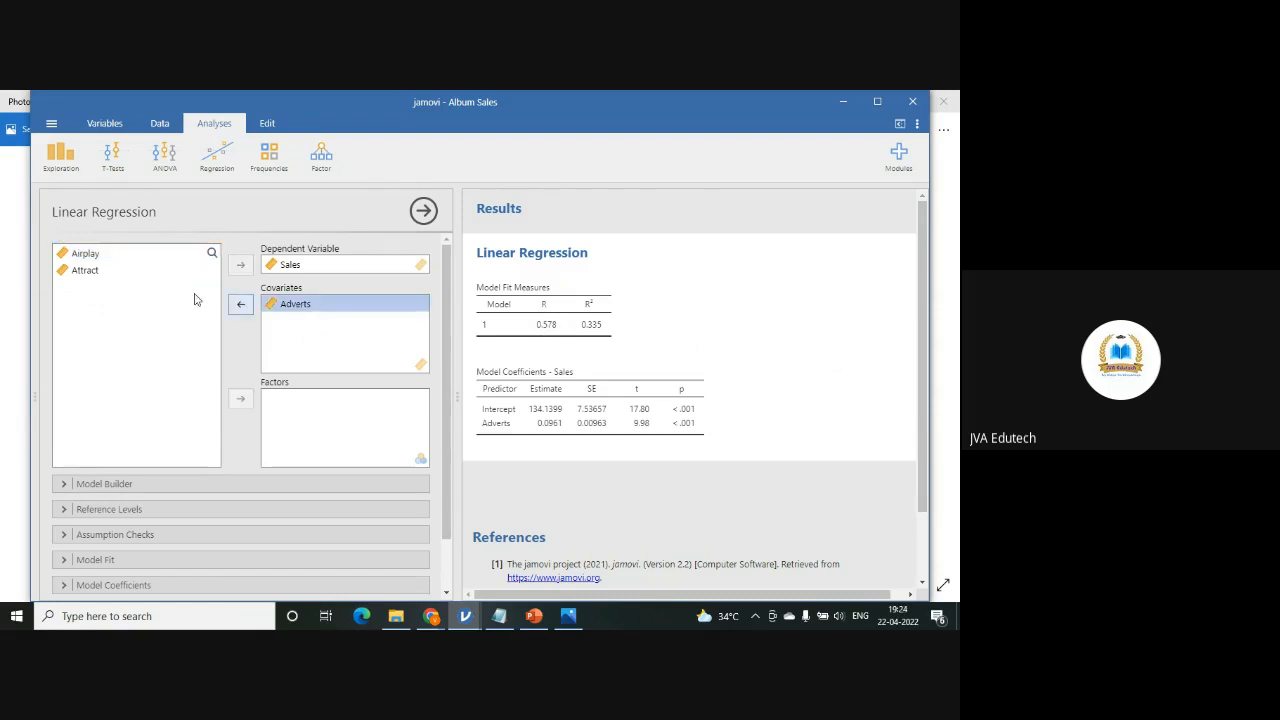
pyautogui.click(239, 306)
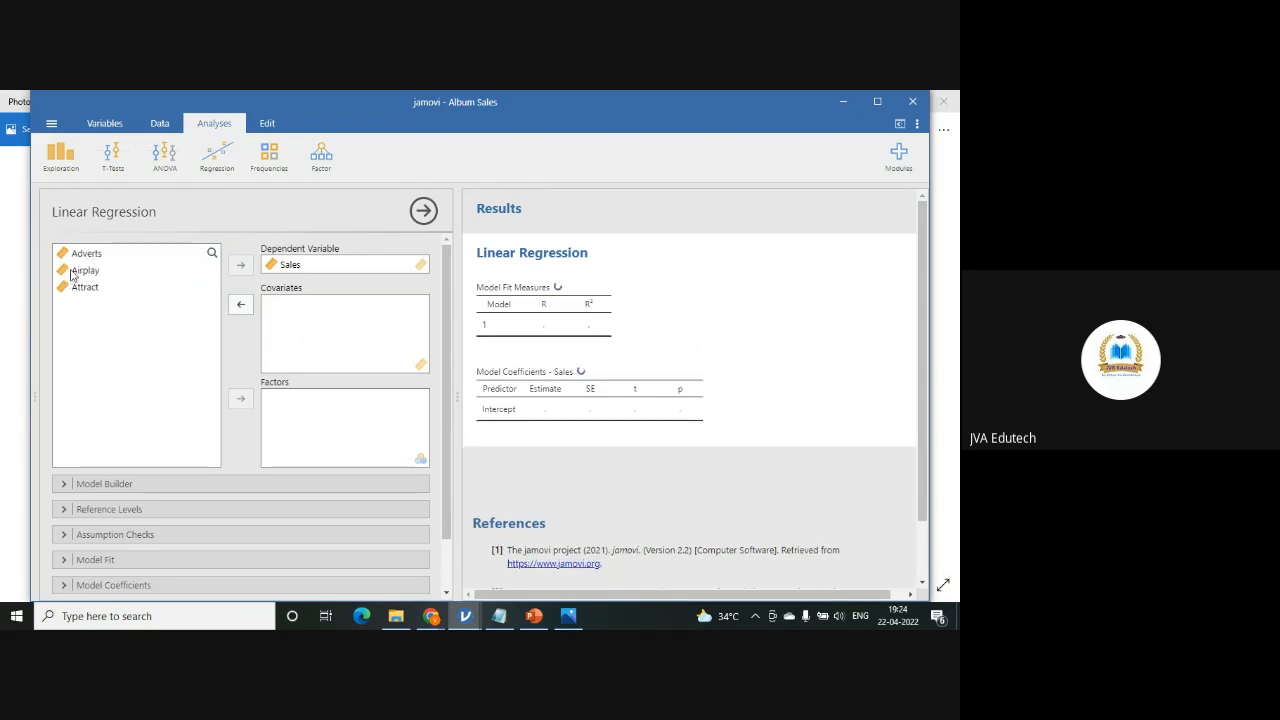
pyautogui.click(86, 256)
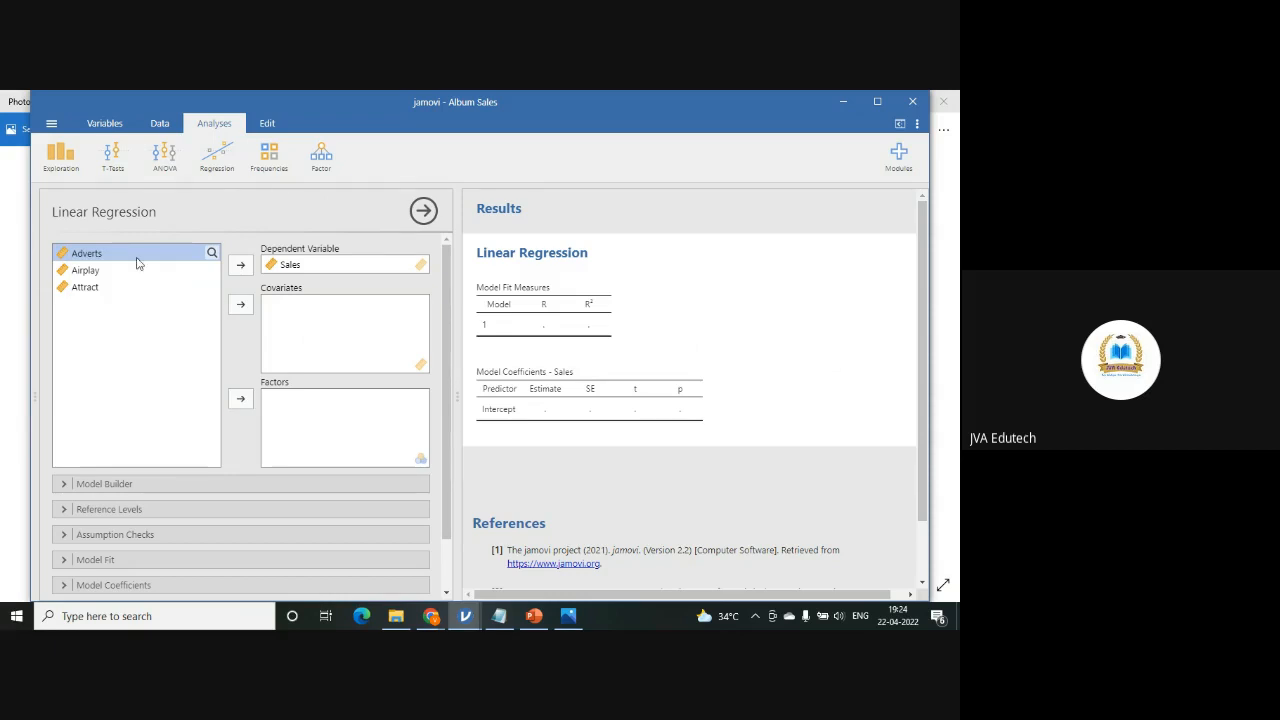
pyautogui.click(240, 304)
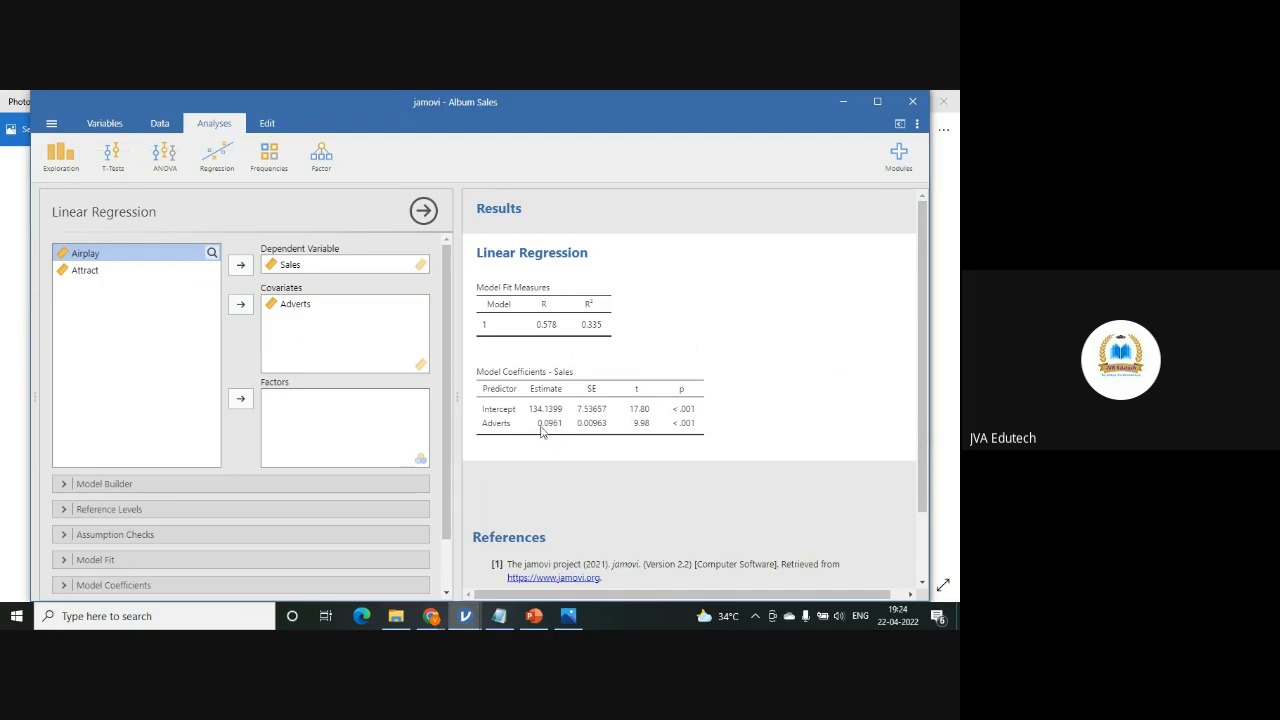
# Switch to Notepad and begin the regression equation "Album Sales (Y) = 134+" above the Assumptions of Regression heading.
pyautogui.click(499, 616)
pyautogui.click(491, 343)
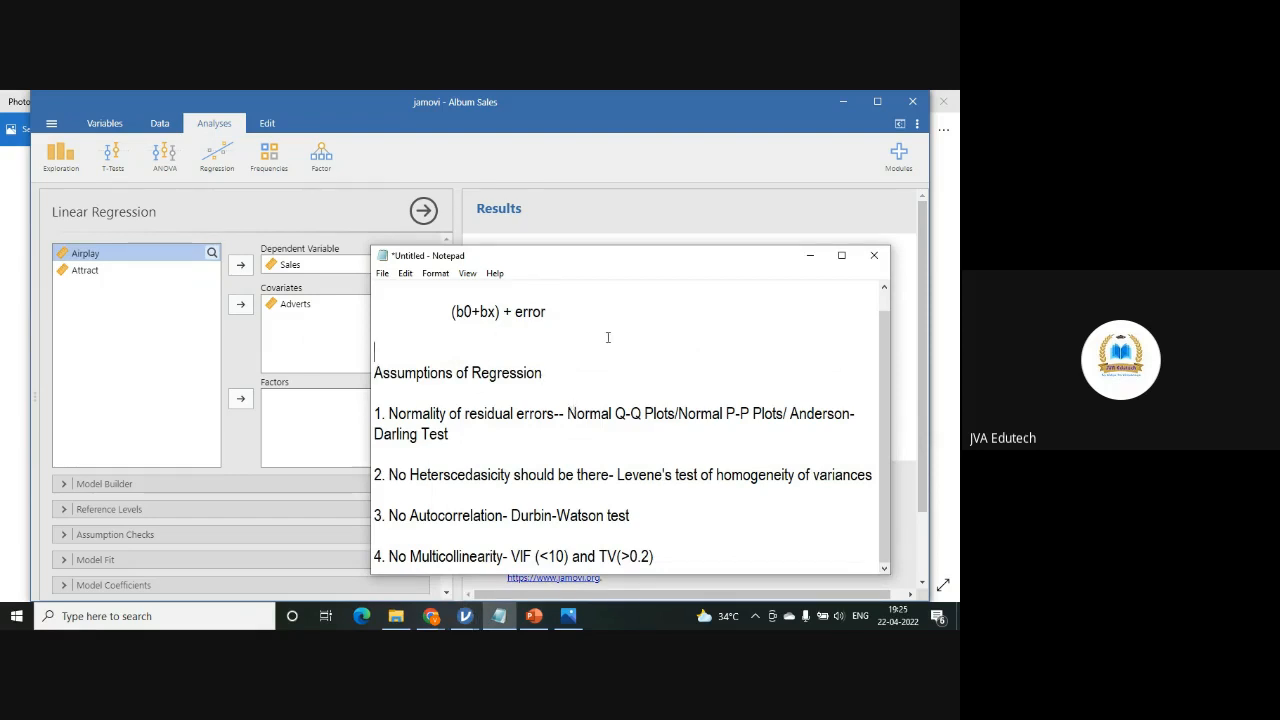
pyautogui.write('Album Sales')
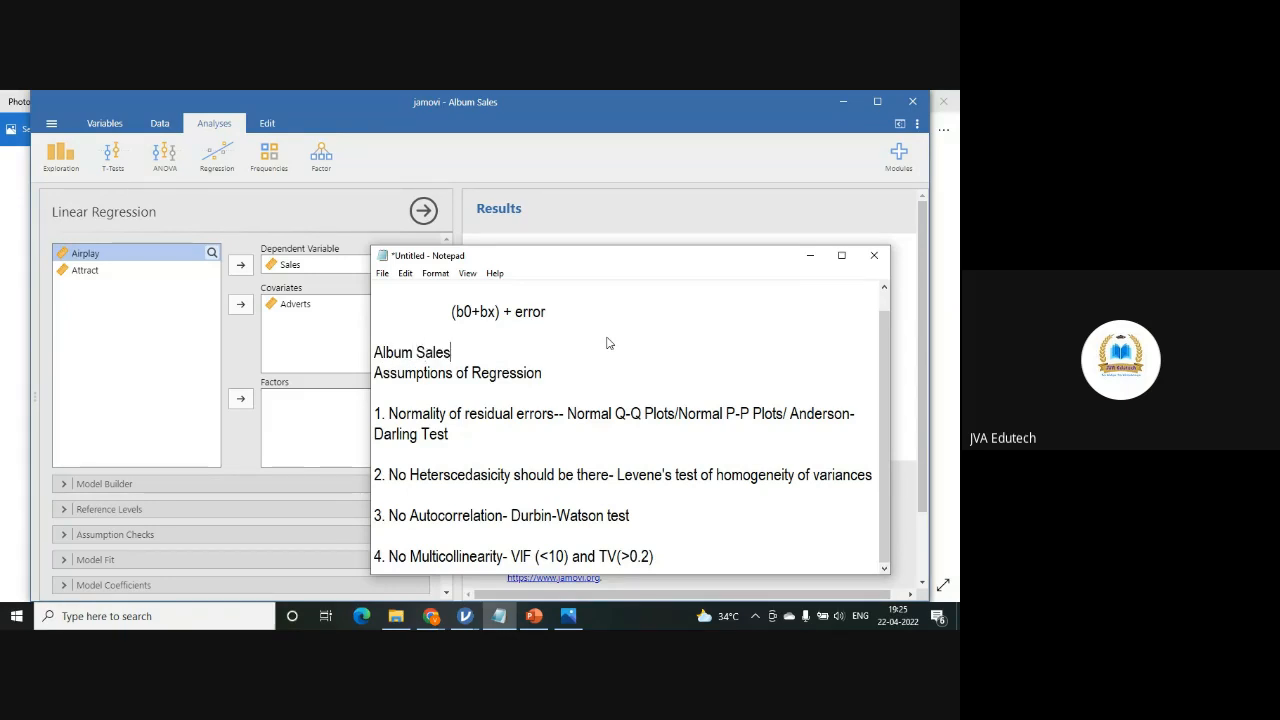
pyautogui.write(' (Y) = 134+')
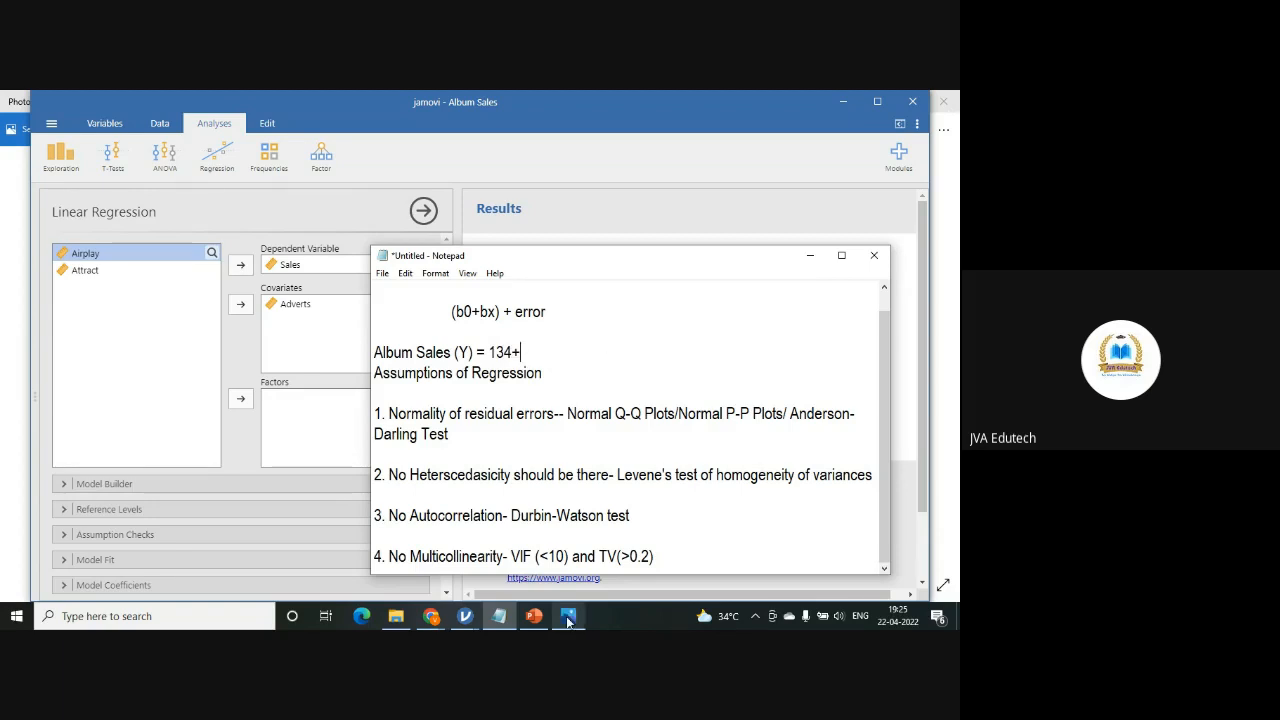
# Switch to the jamovi Album Sales window, read the Adverts coefficient estimate and minimize the window.
pyautogui.moveTo(567, 620)
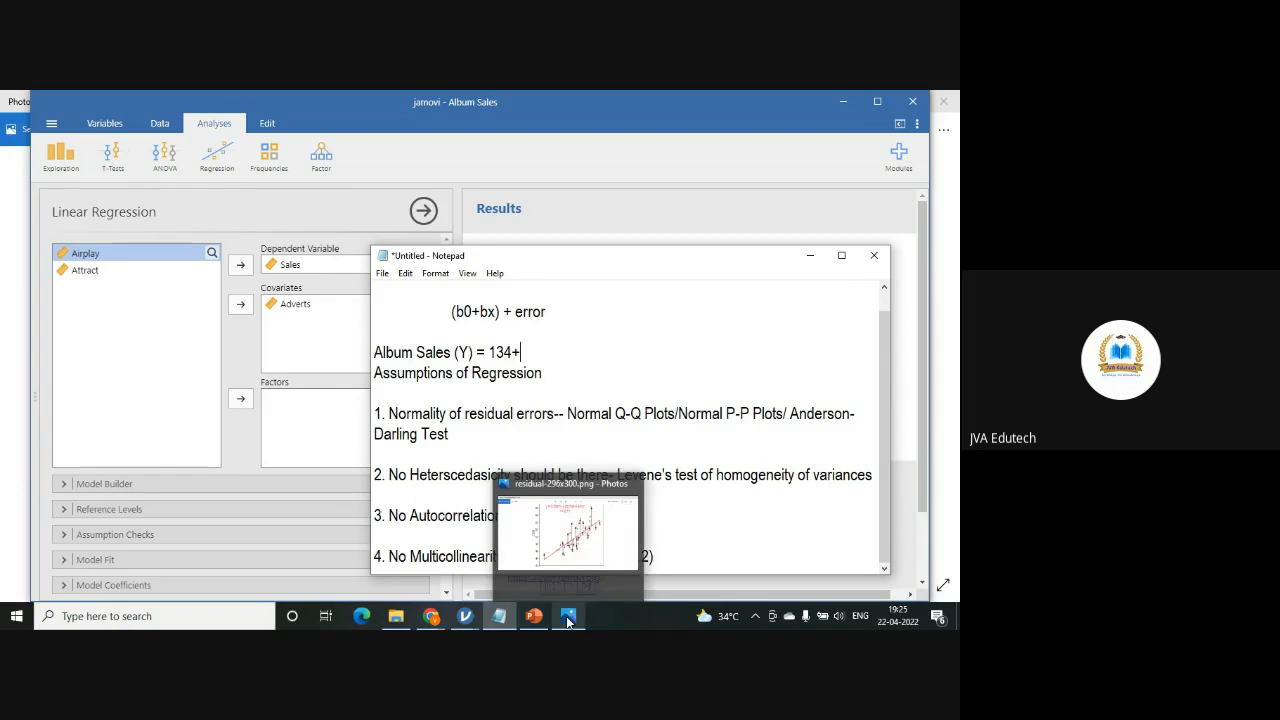
pyautogui.click(465, 608)
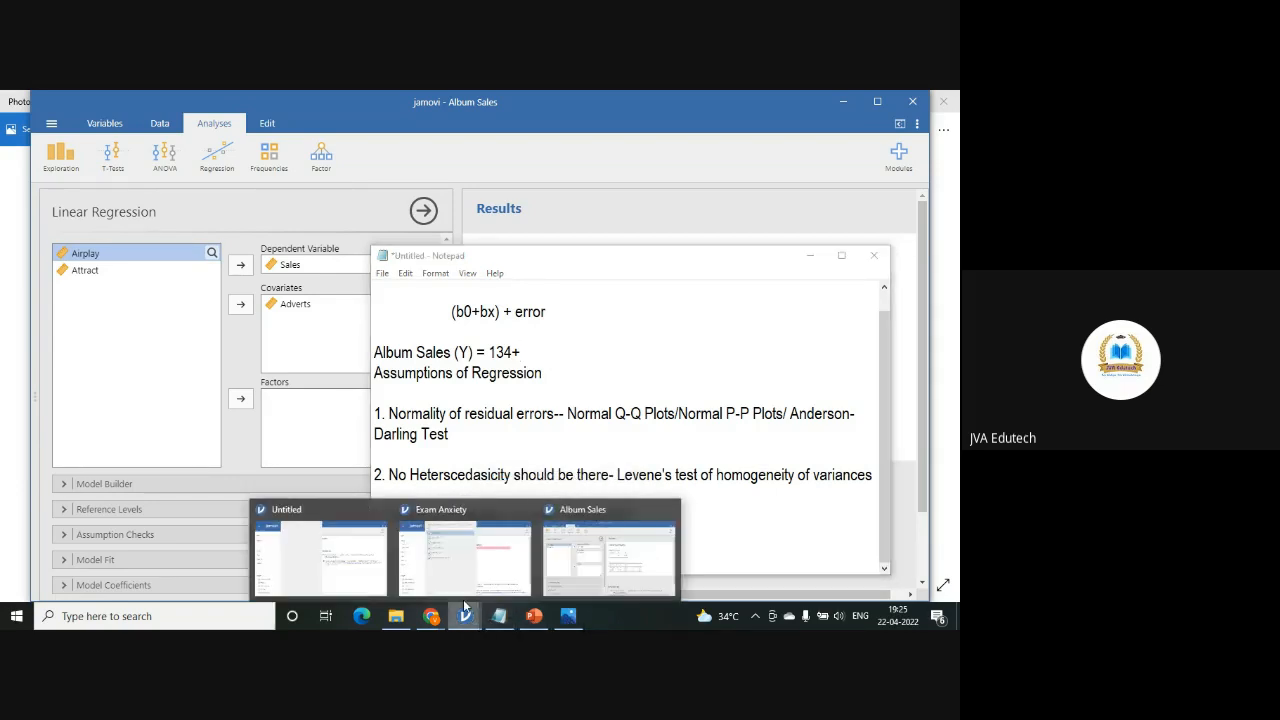
pyautogui.click(587, 560)
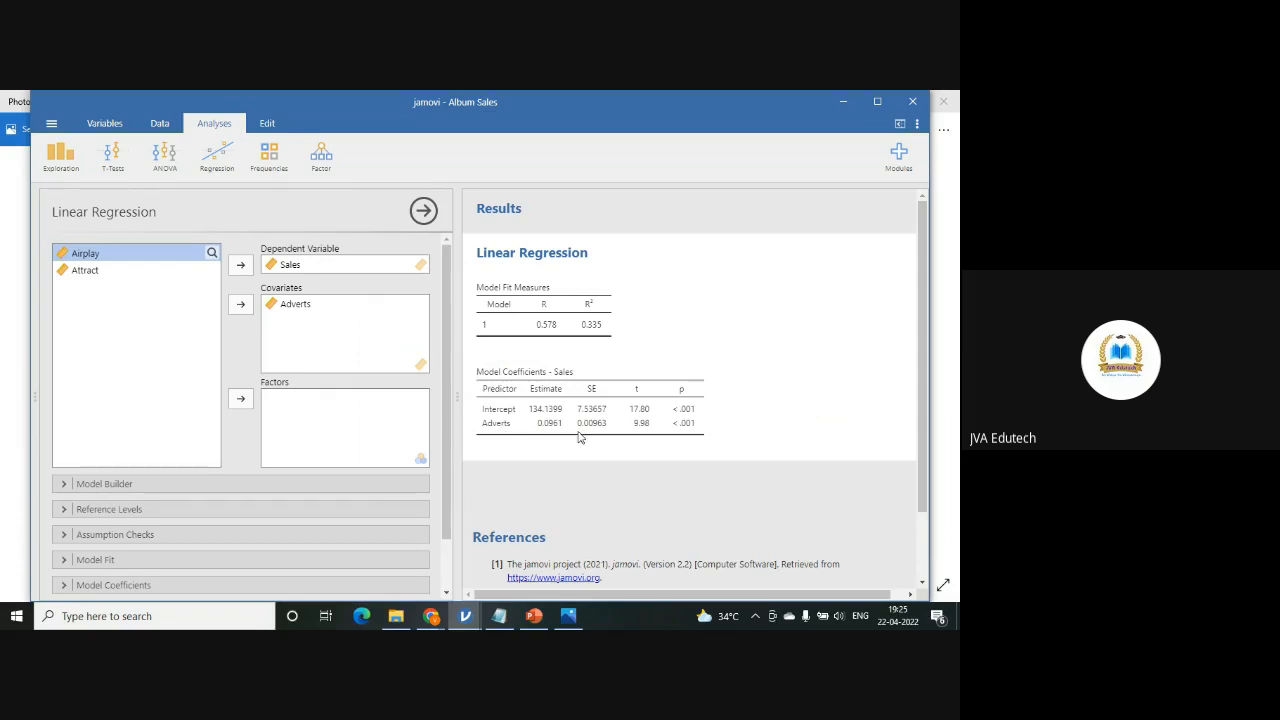
pyautogui.click(842, 104)
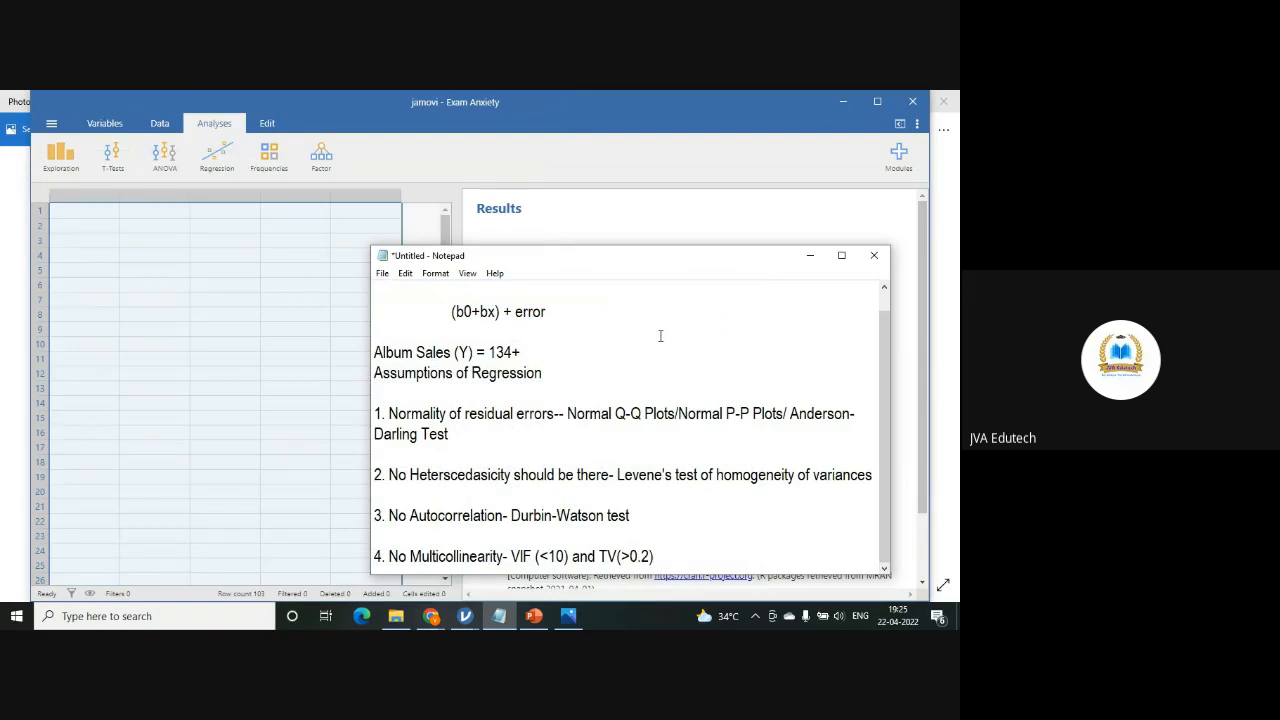
# Complete the Notepad equation with ".0961*Advertising Budget+e" and leave a blank line before the assumptions heading.
pyautogui.click(659, 342)
pyautogui.write('.0961*Advertising Bud')
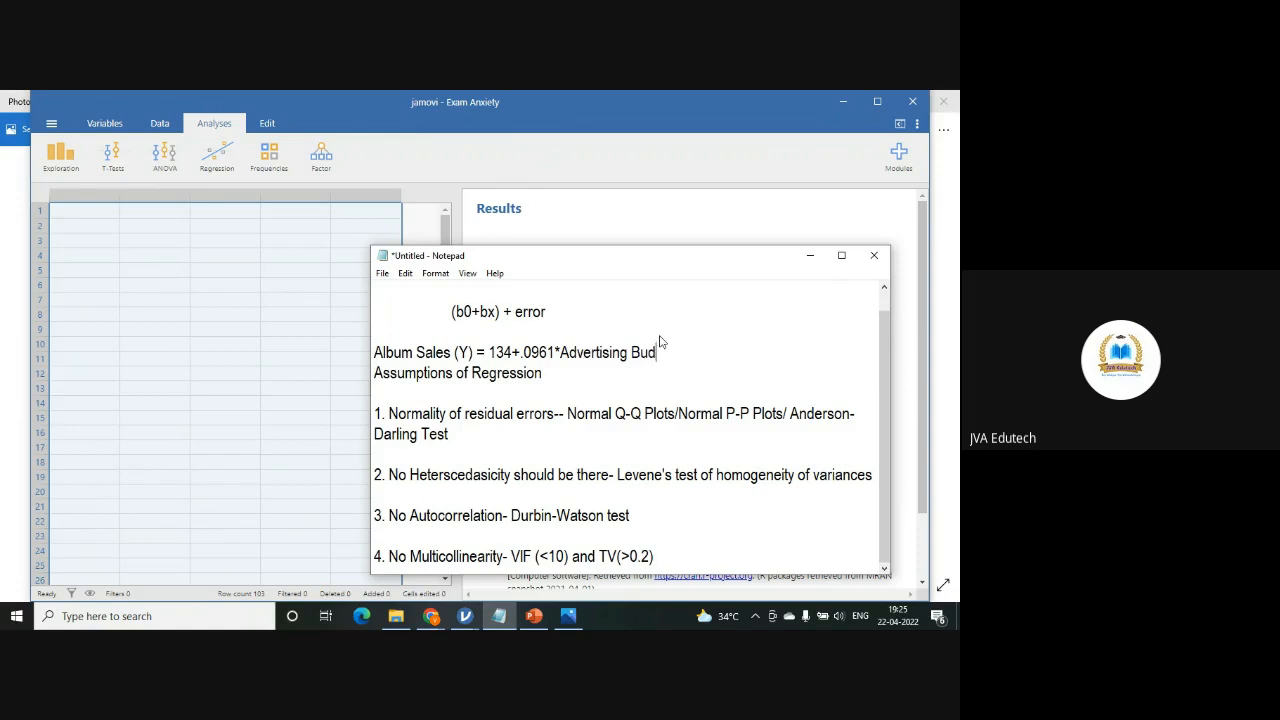
pyautogui.write('get')
pyautogui.press('Return')
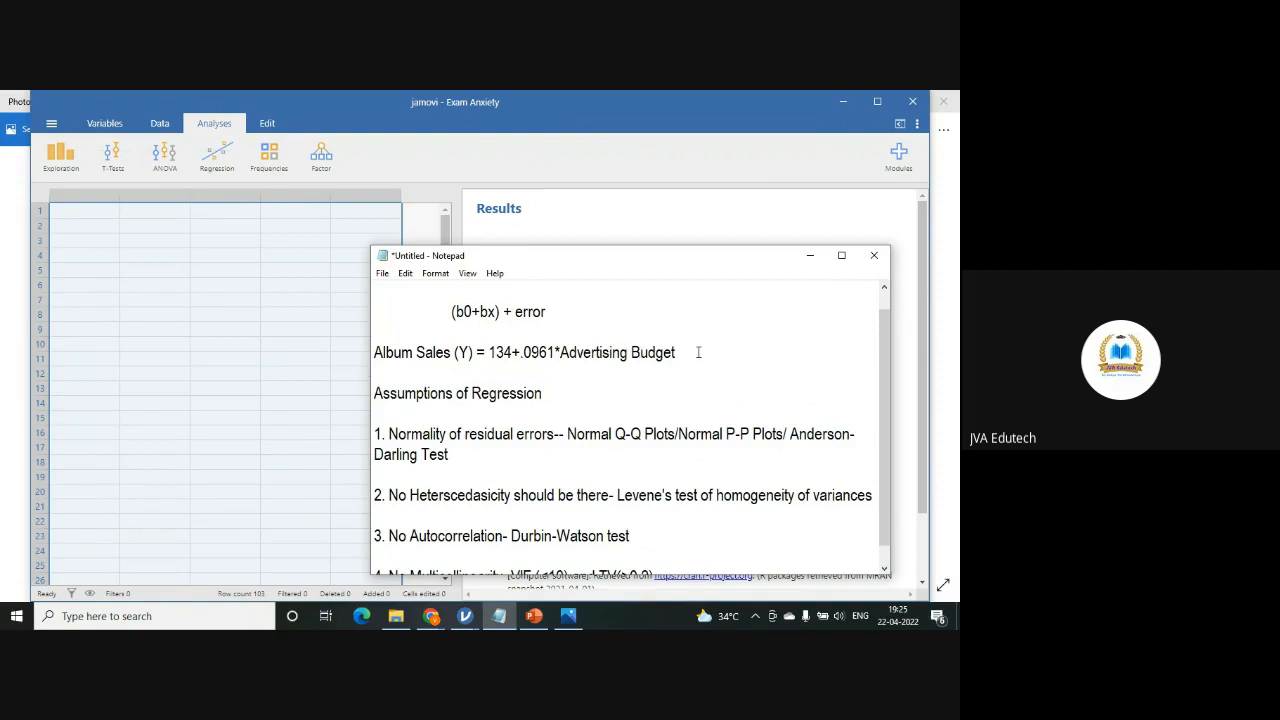
pyautogui.click(698, 352)
pyautogui.write('+e')
pyautogui.click(688, 352)
# Minimize Notepad and close the jamovi Exam Anxiety window without saving its changes.
pyautogui.click(808, 258)
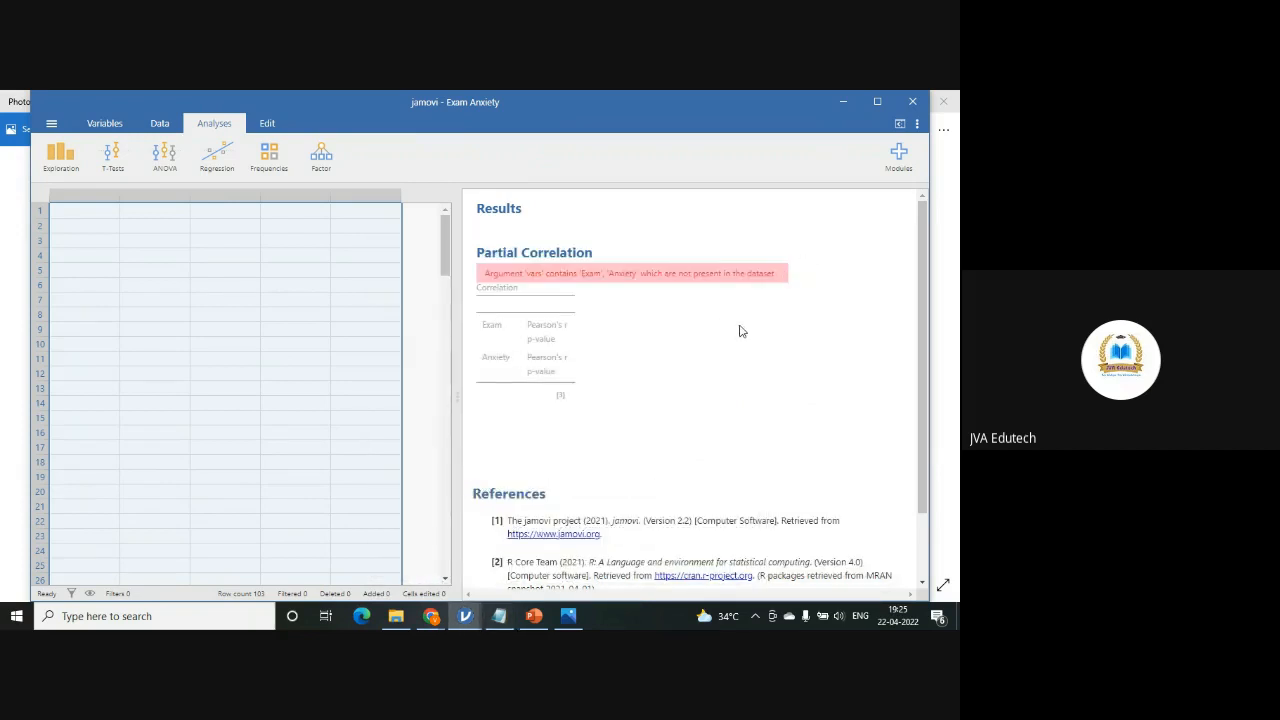
pyautogui.click(912, 101)
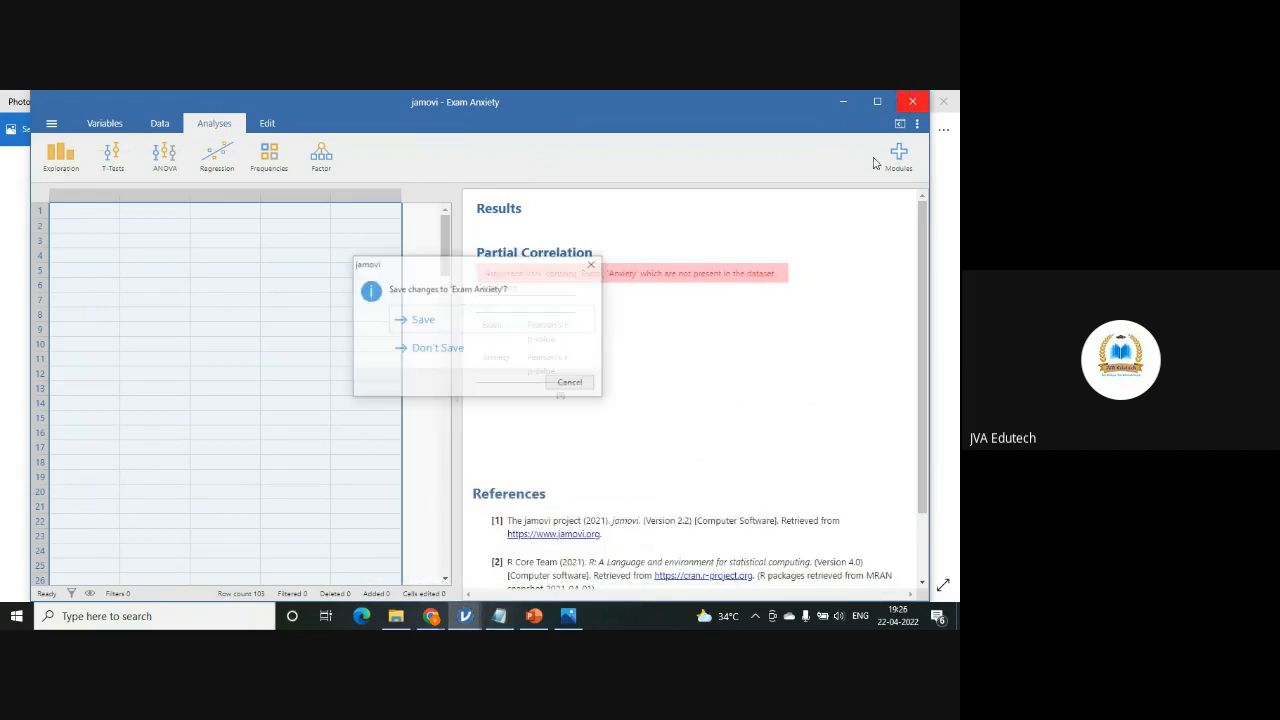
pyautogui.click(440, 348)
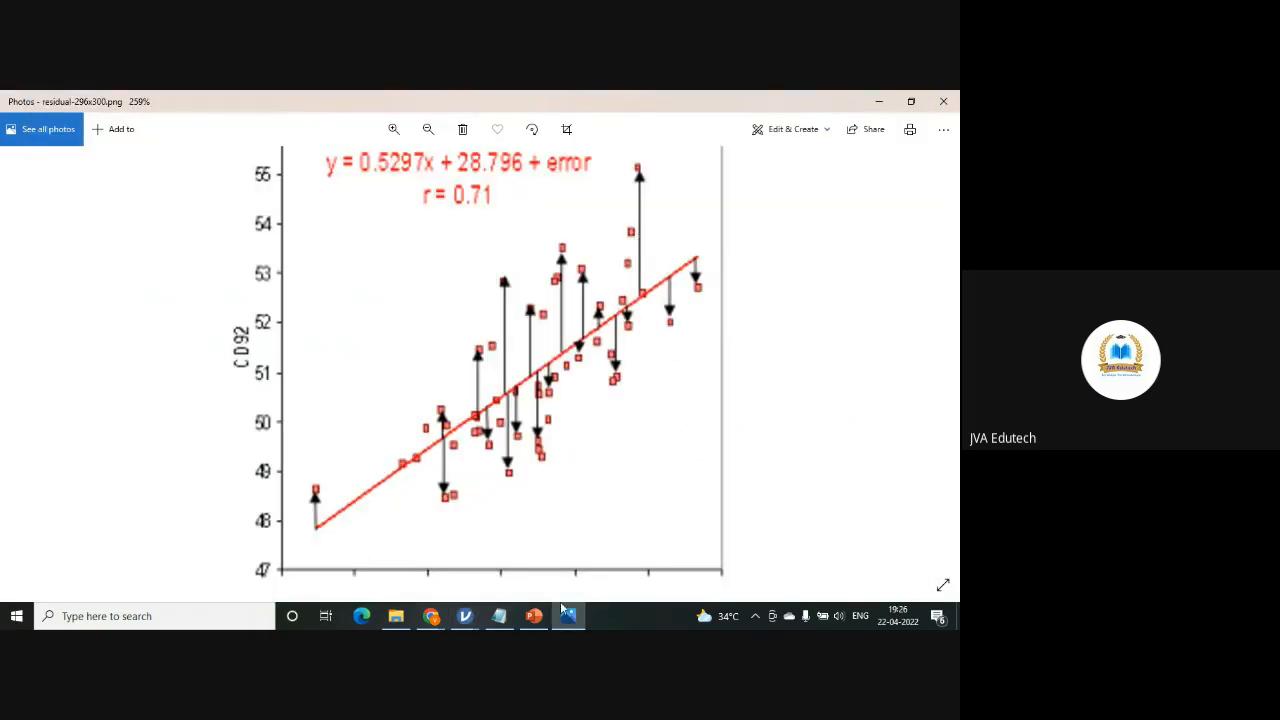
# Return to the jamovi Album Sales window and add Airplay and Attract to the regression covariates.
pyautogui.moveTo(468, 618)
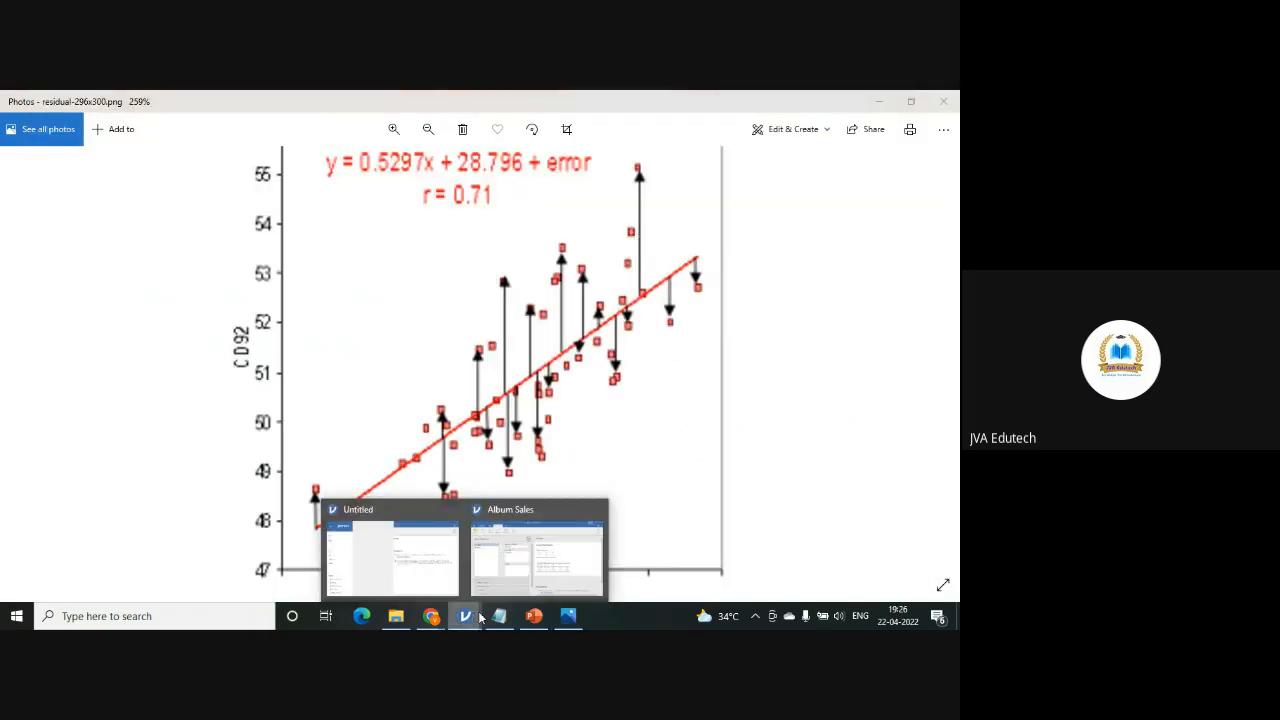
pyautogui.click(505, 560)
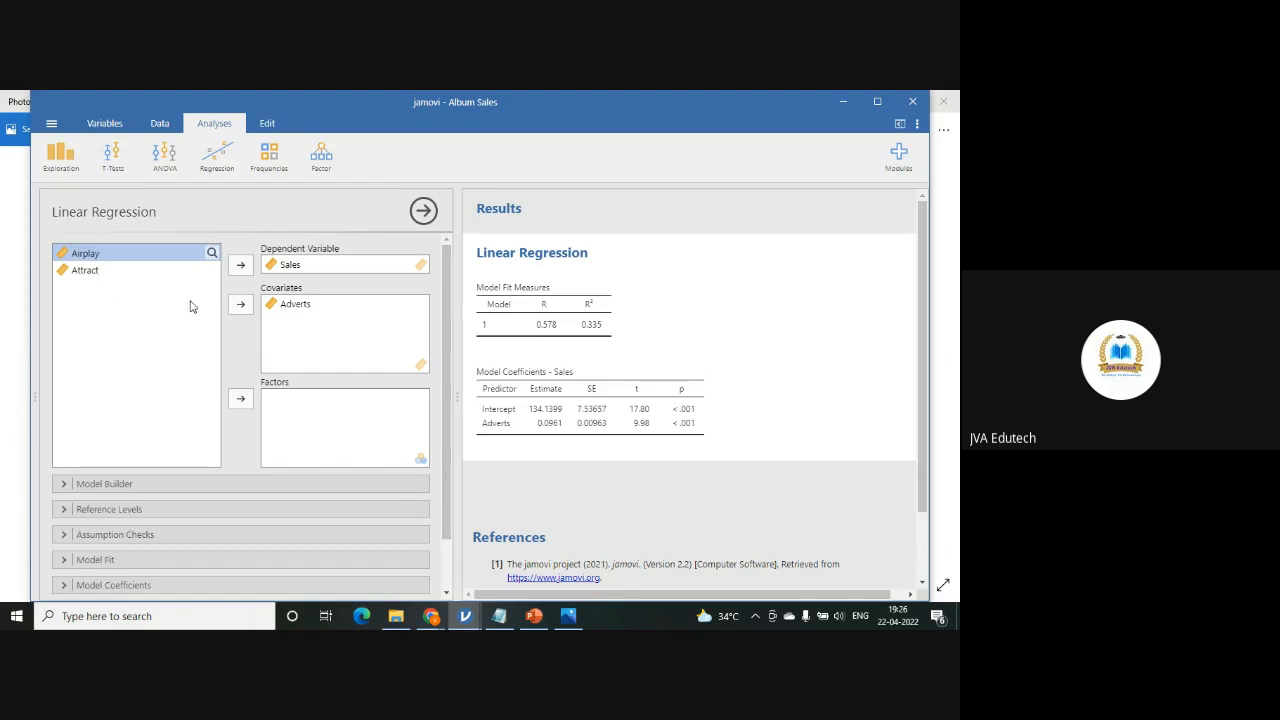
pyautogui.click(240, 304)
pyautogui.click(240, 304)
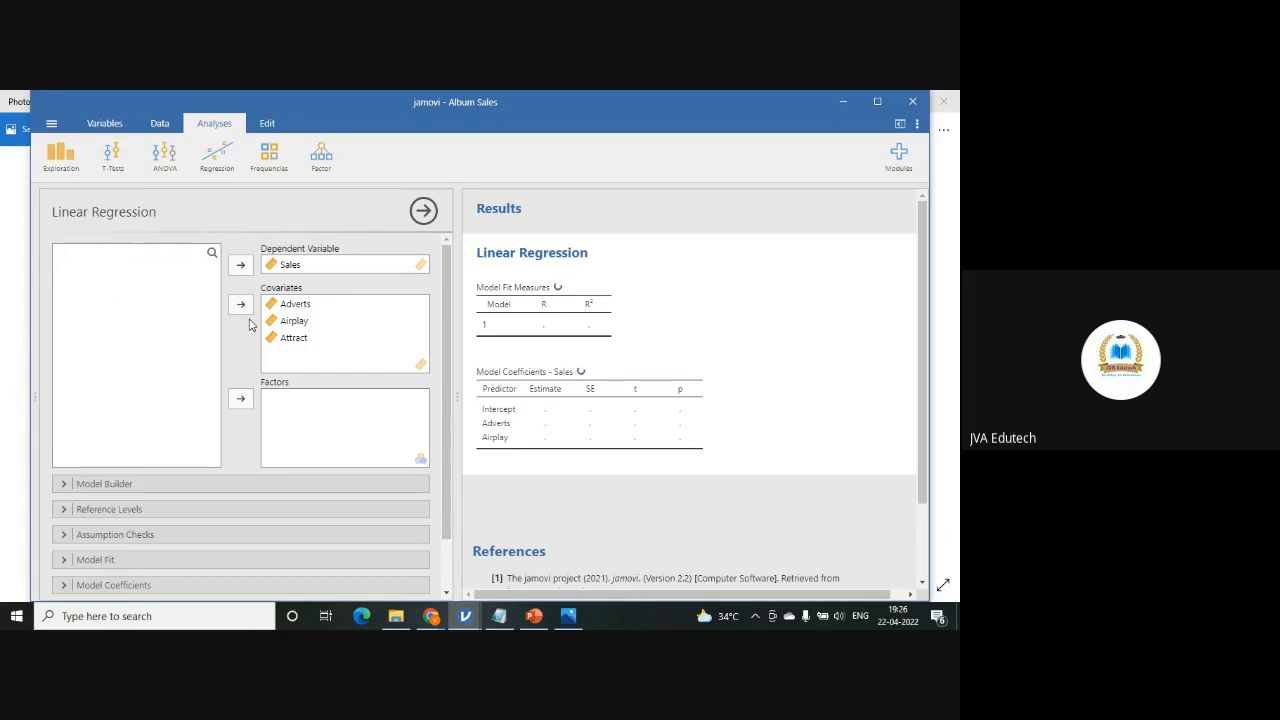
# Expand the Model Builder of the linear regression and delete Block 1 with its three predictors.
pyautogui.click(134, 482)
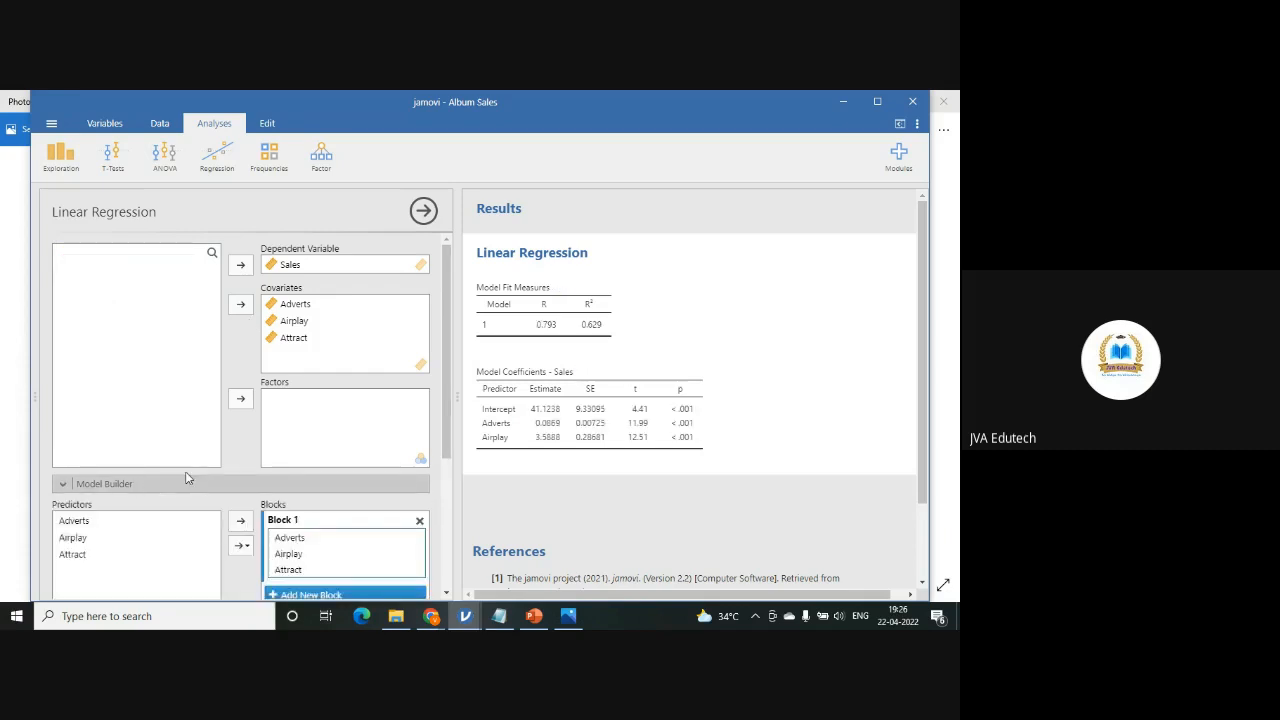
pyautogui.scroll(-2, 226, 455)
pyautogui.scroll(2, 324, 401)
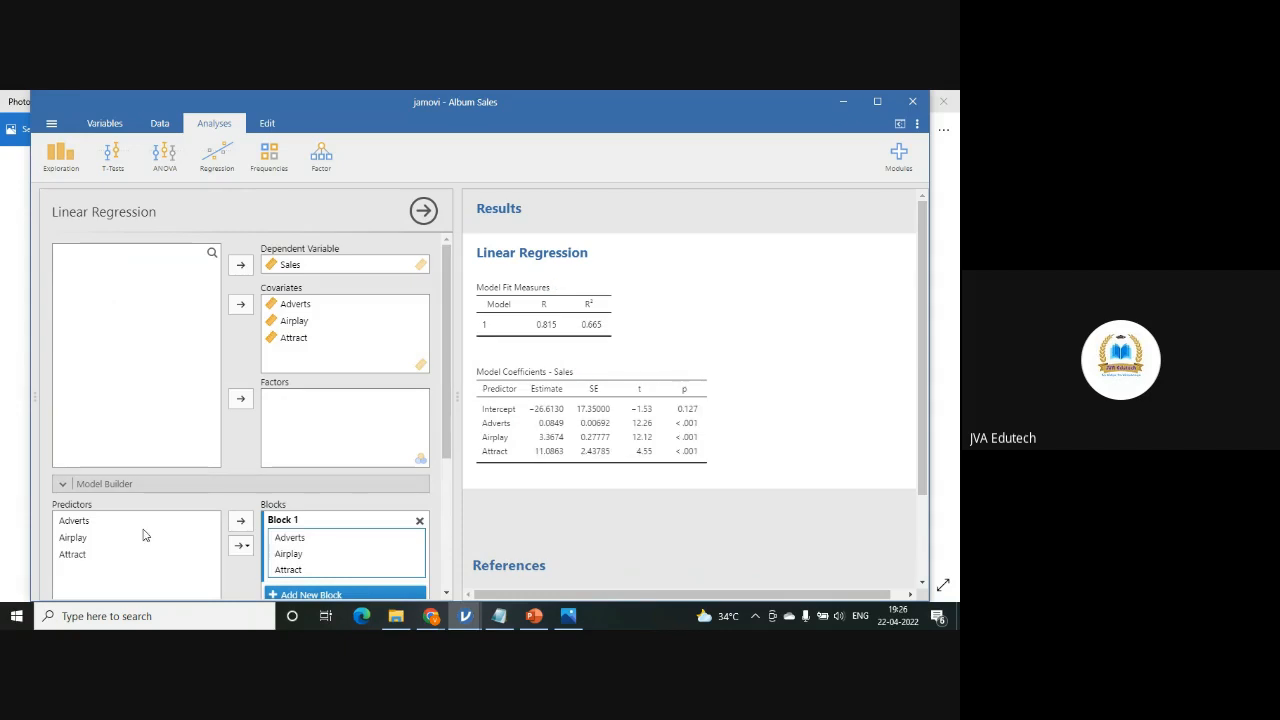
pyautogui.scroll(-1, 220, 505)
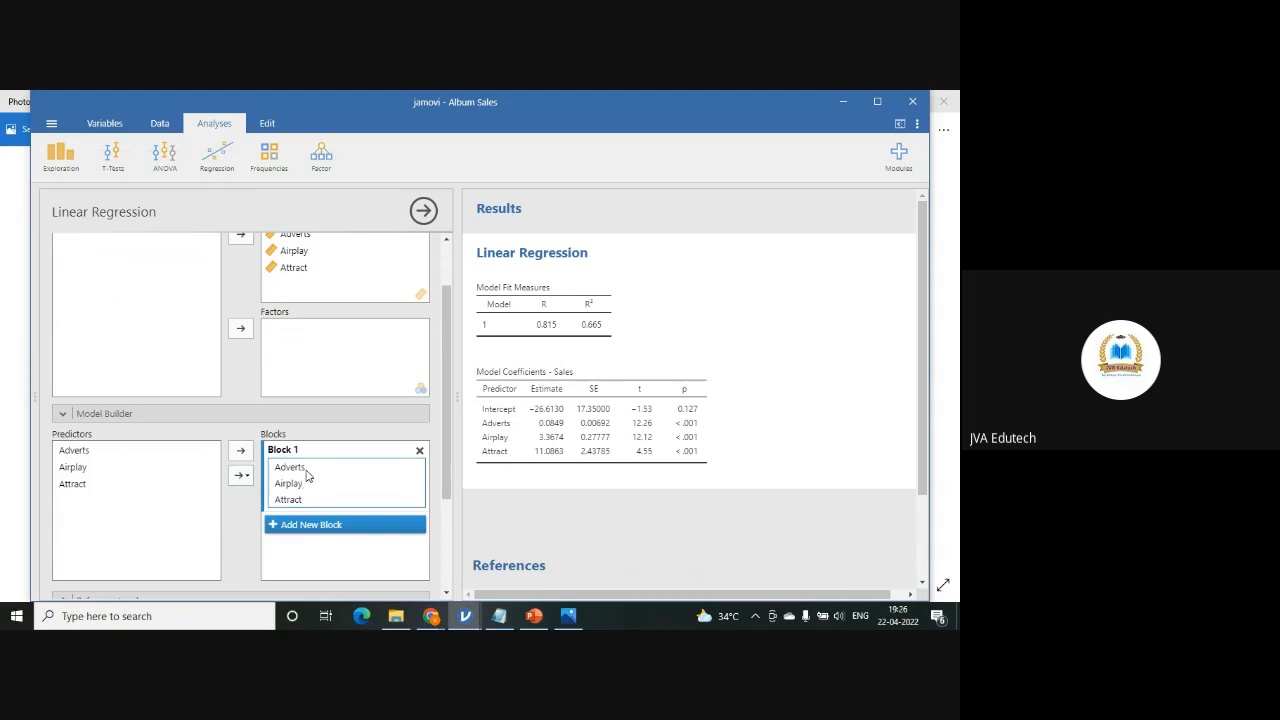
pyautogui.click(419, 453)
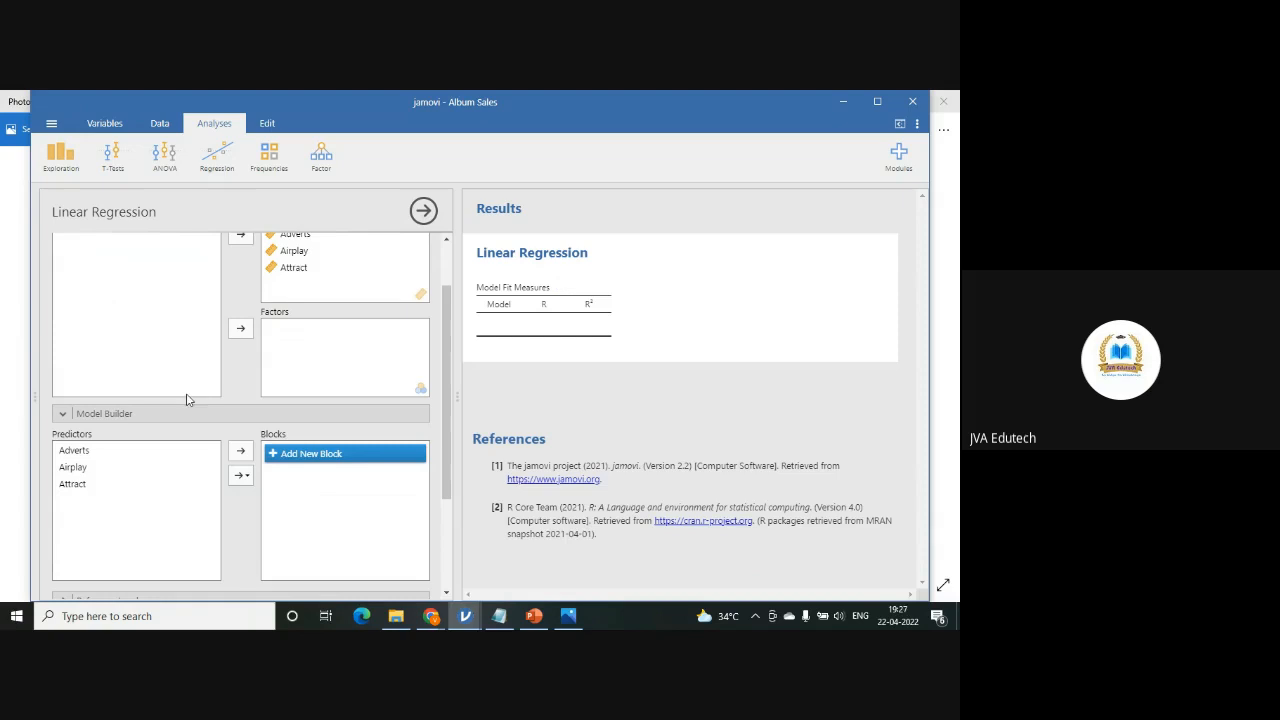
# Add a first block to the regression model and assign the Adverts predictor to it.
pyautogui.click(75, 455)
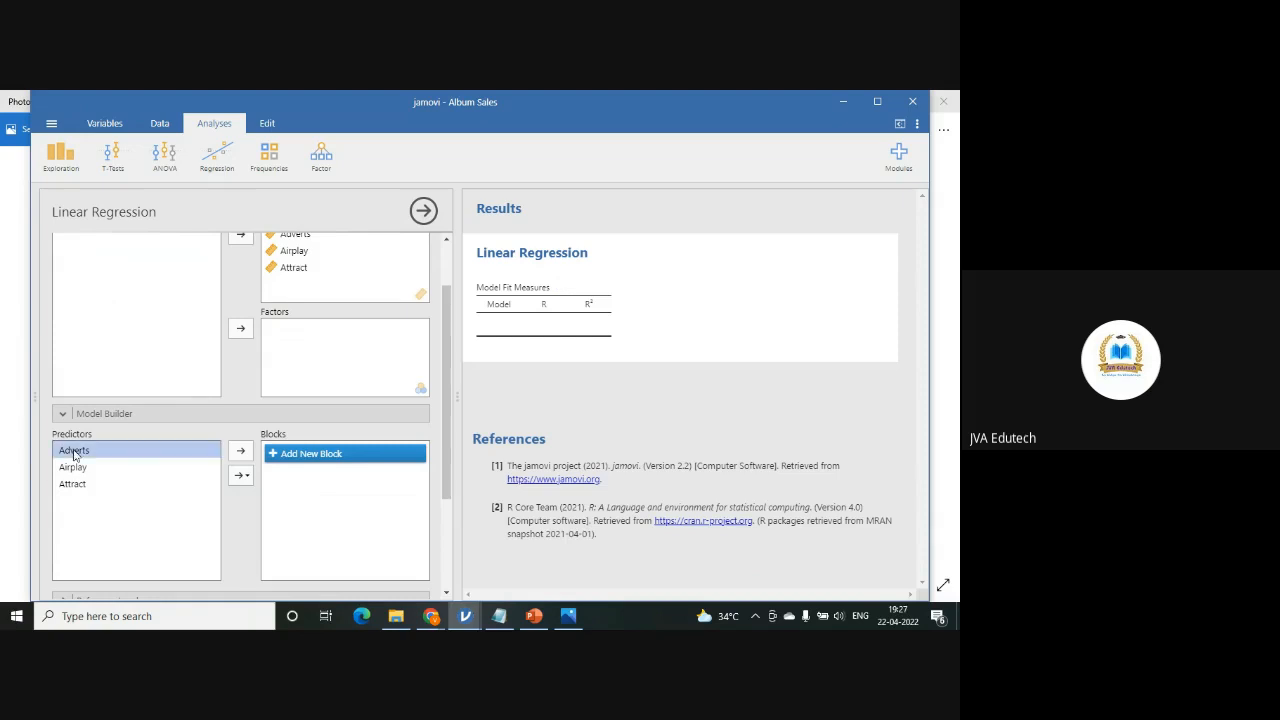
pyautogui.click(300, 454)
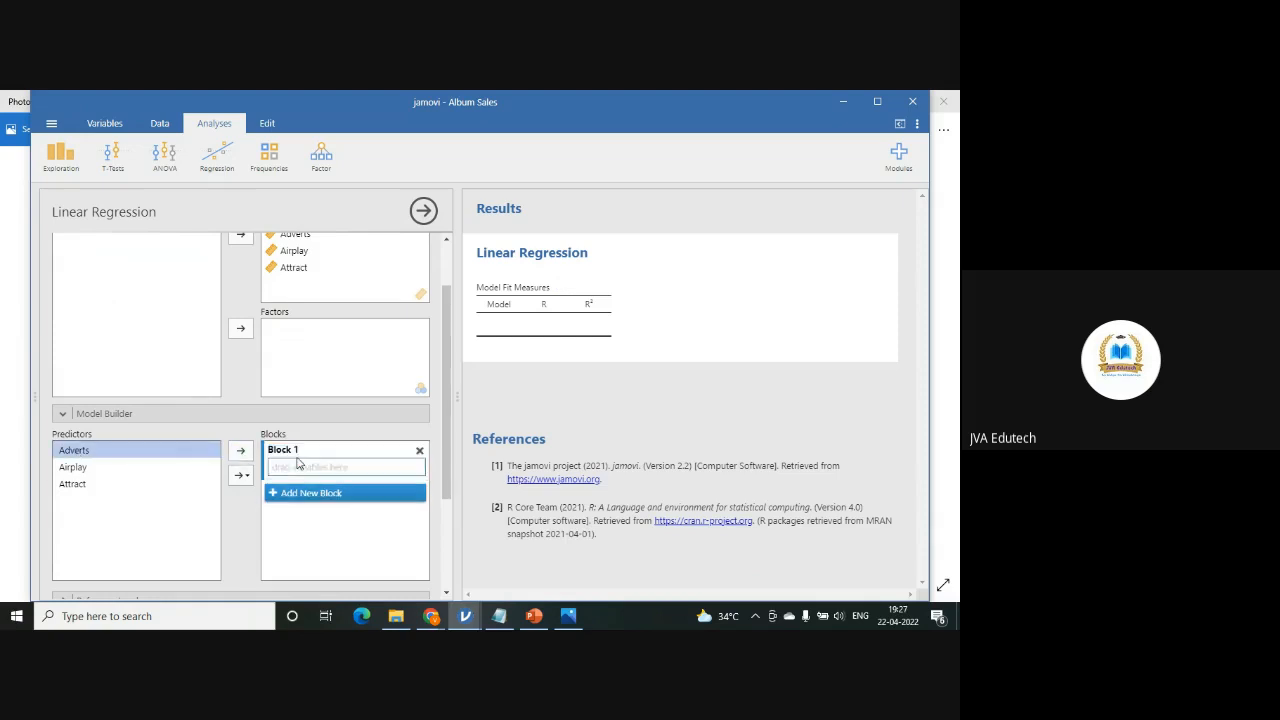
pyautogui.click(239, 453)
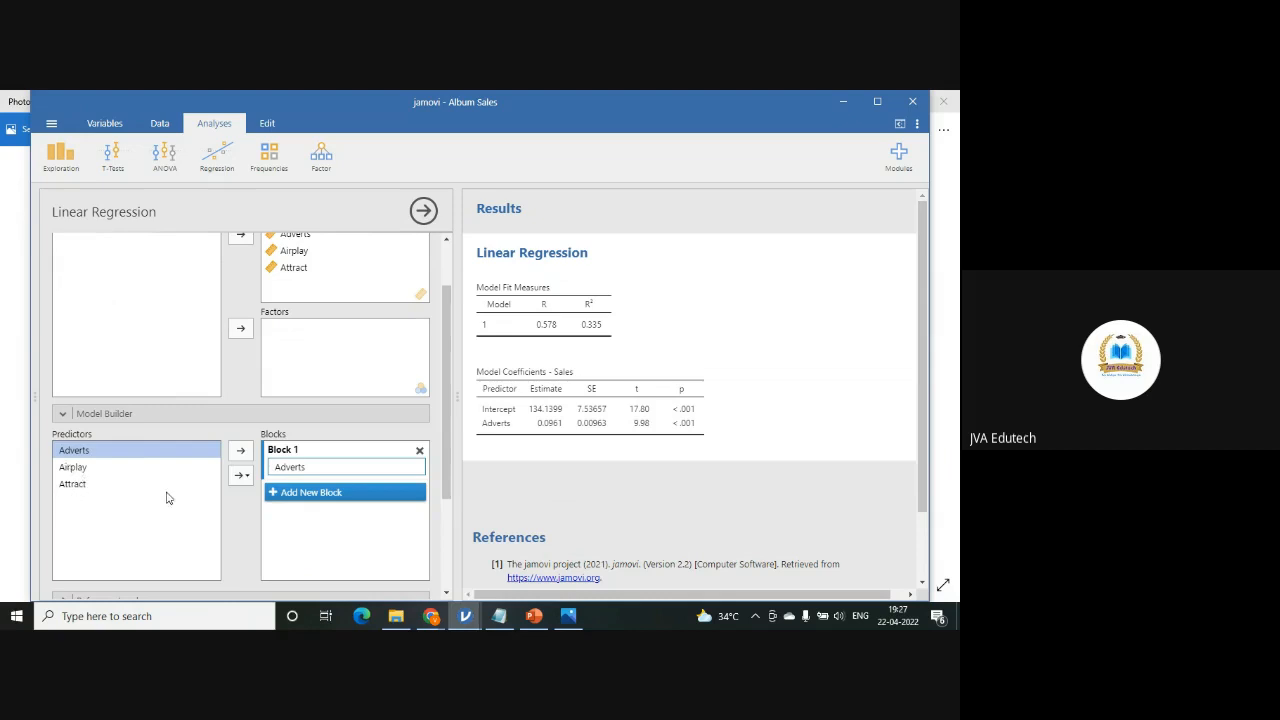
# Add a second block to the regression model containing the Airplay and Attract predictors.
pyautogui.click(330, 492)
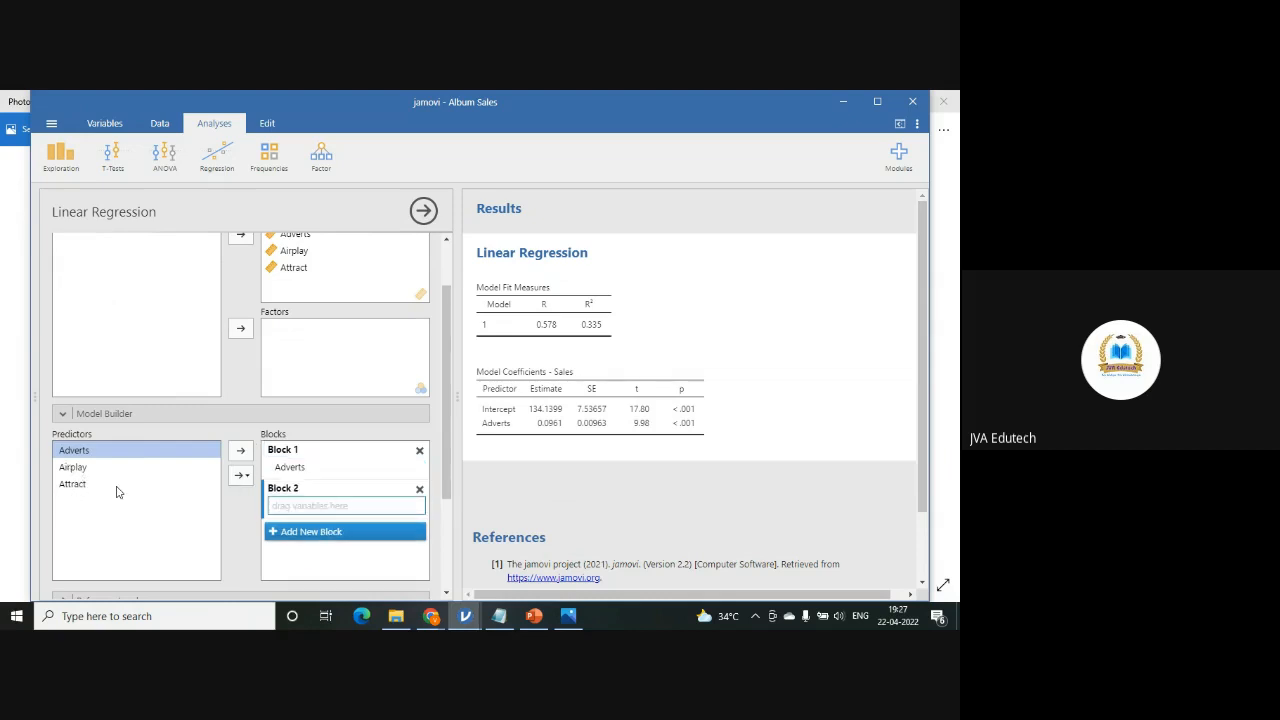
pyautogui.click(66, 468)
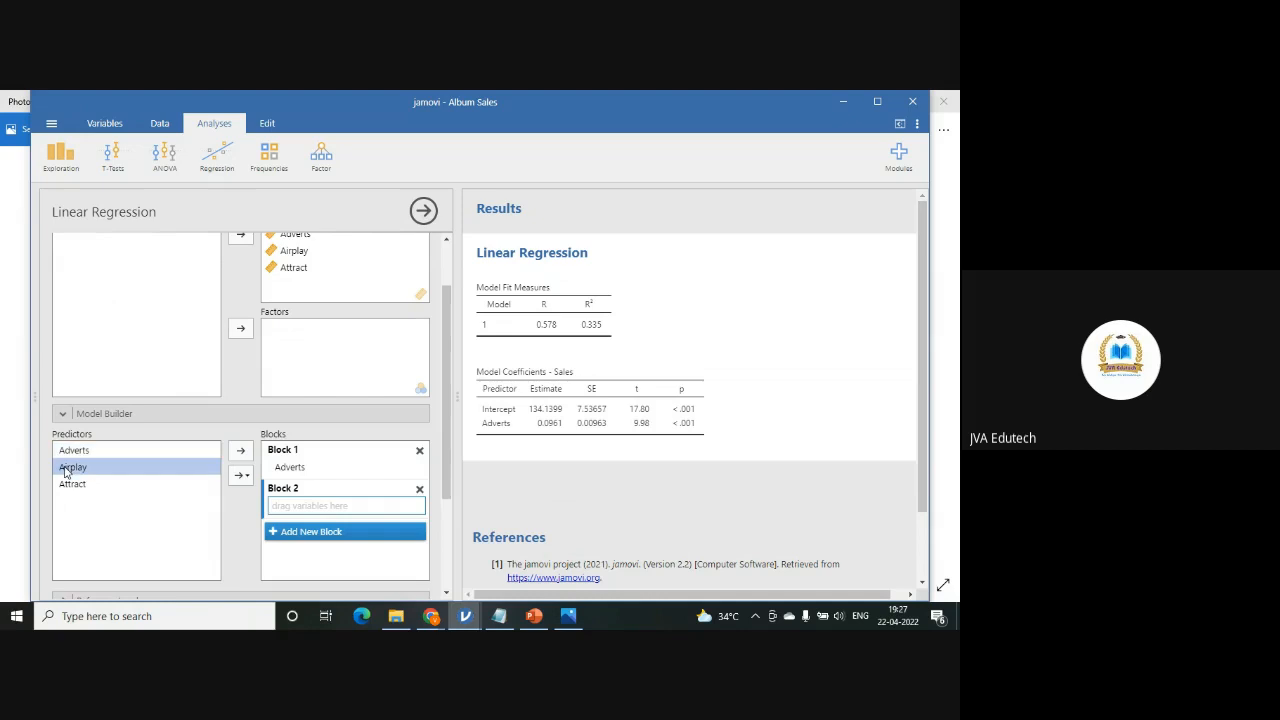
pyautogui.click(240, 475)
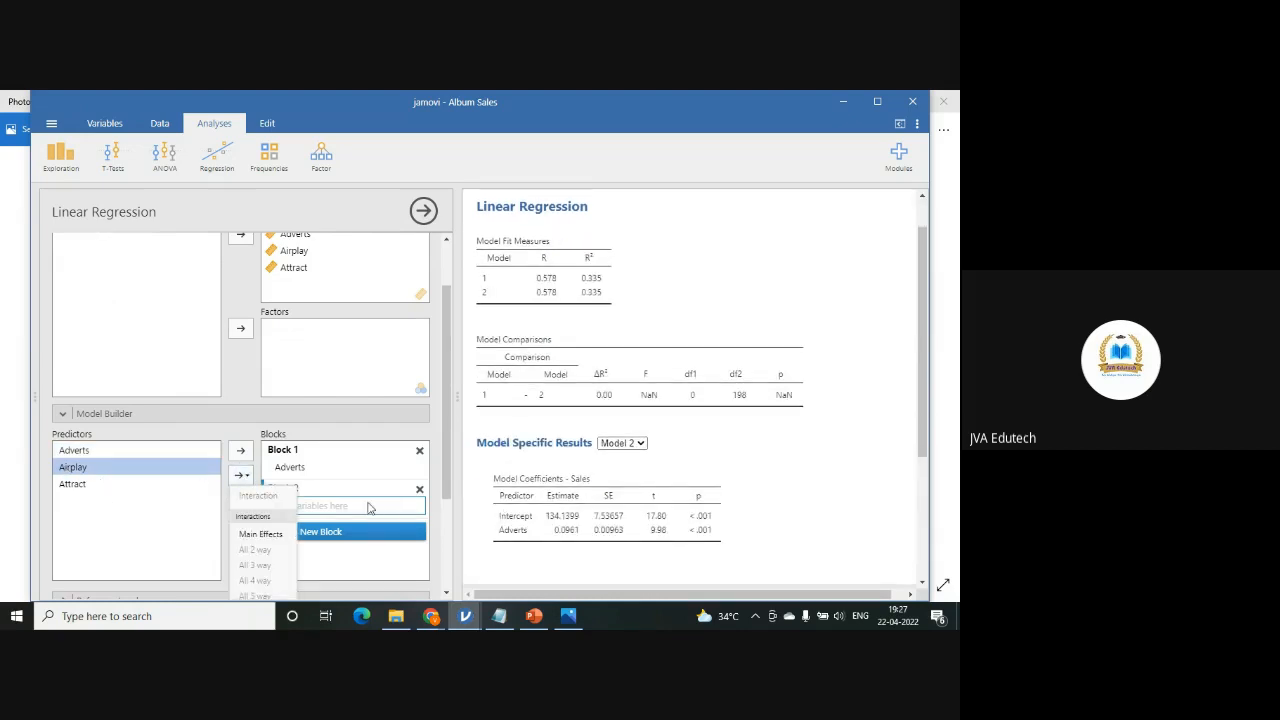
pyautogui.moveTo(105, 476); pyautogui.dragTo(312, 510)
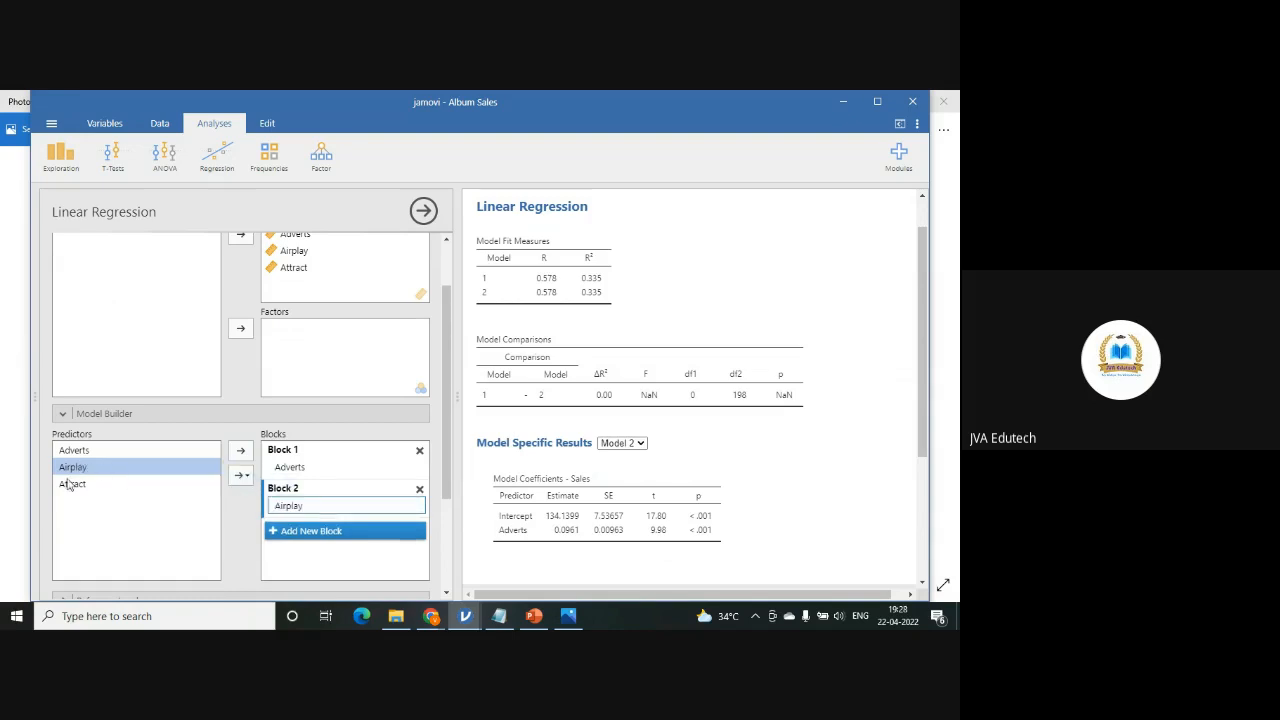
pyautogui.moveTo(73, 486); pyautogui.dragTo(286, 512)
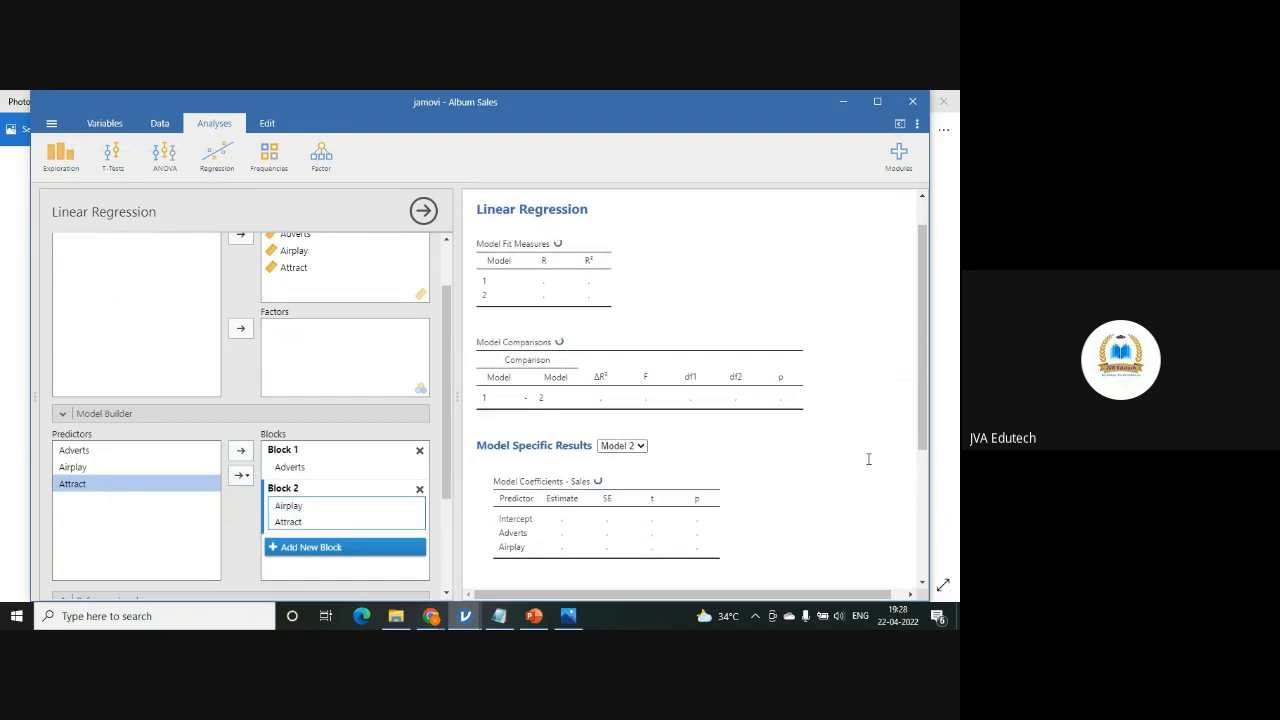
pyautogui.click(817, 466)
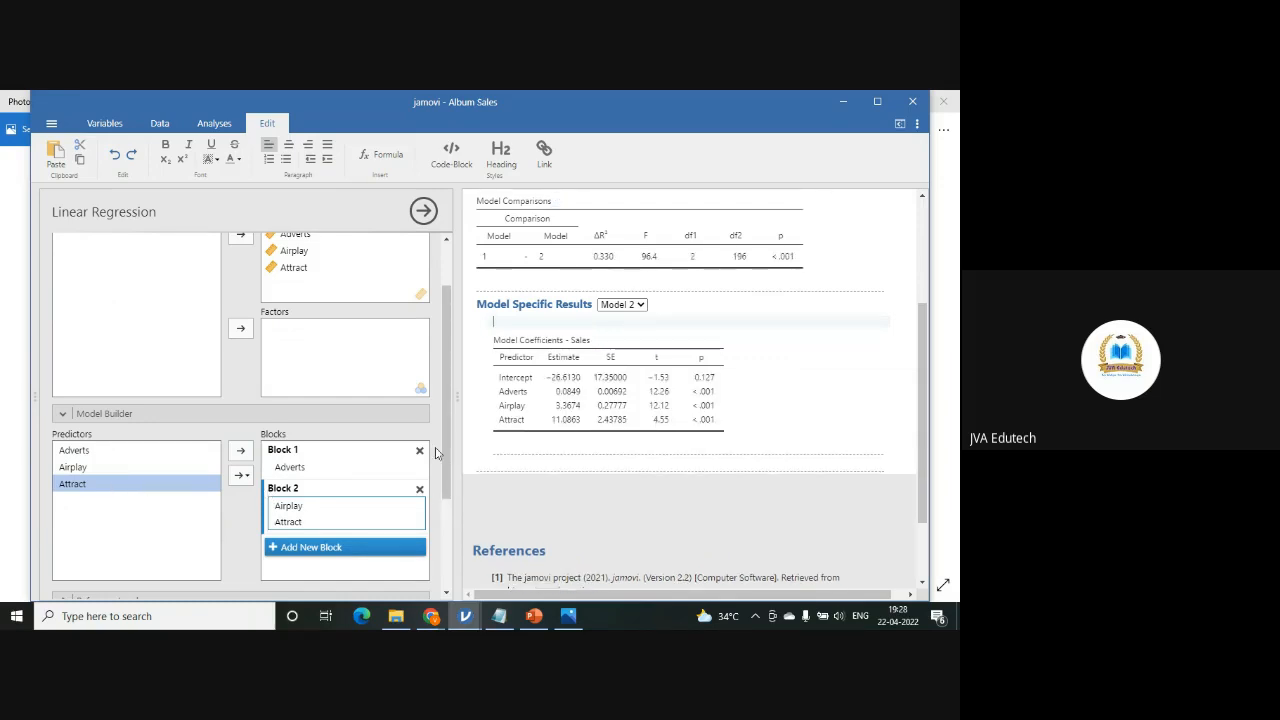
# Expand Reference Levels and Assumption Checks, and enable the autocorrelation test, collinearity statistics and Q-Q plot of residuals.
pyautogui.moveTo(449, 478); pyautogui.dragTo(453, 590)
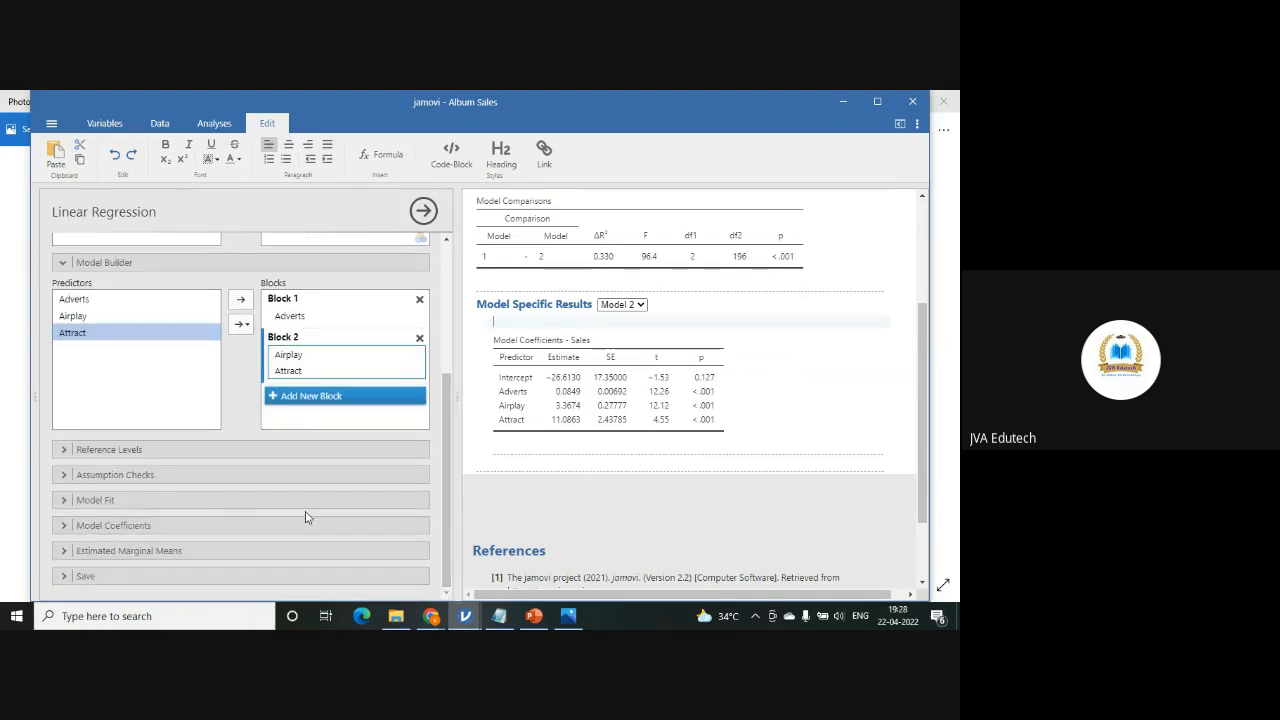
pyautogui.click(166, 451)
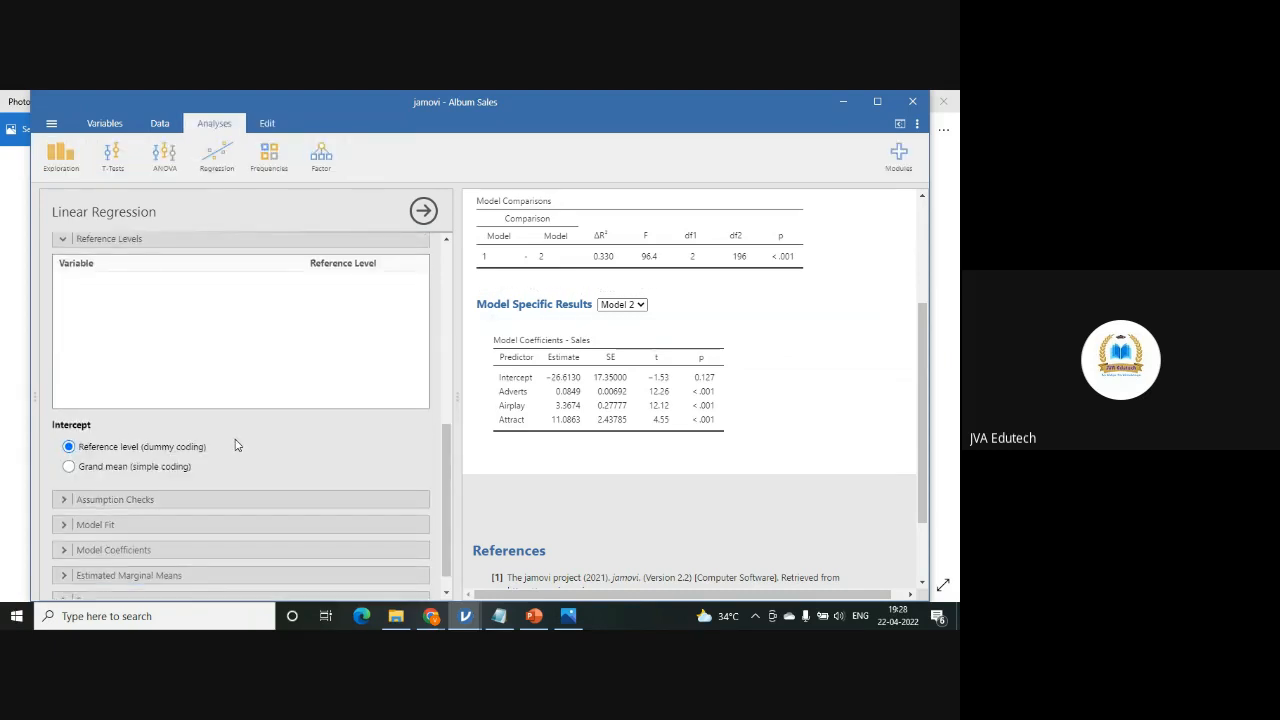
pyautogui.click(116, 503)
pyautogui.scroll(-2, 345, 488)
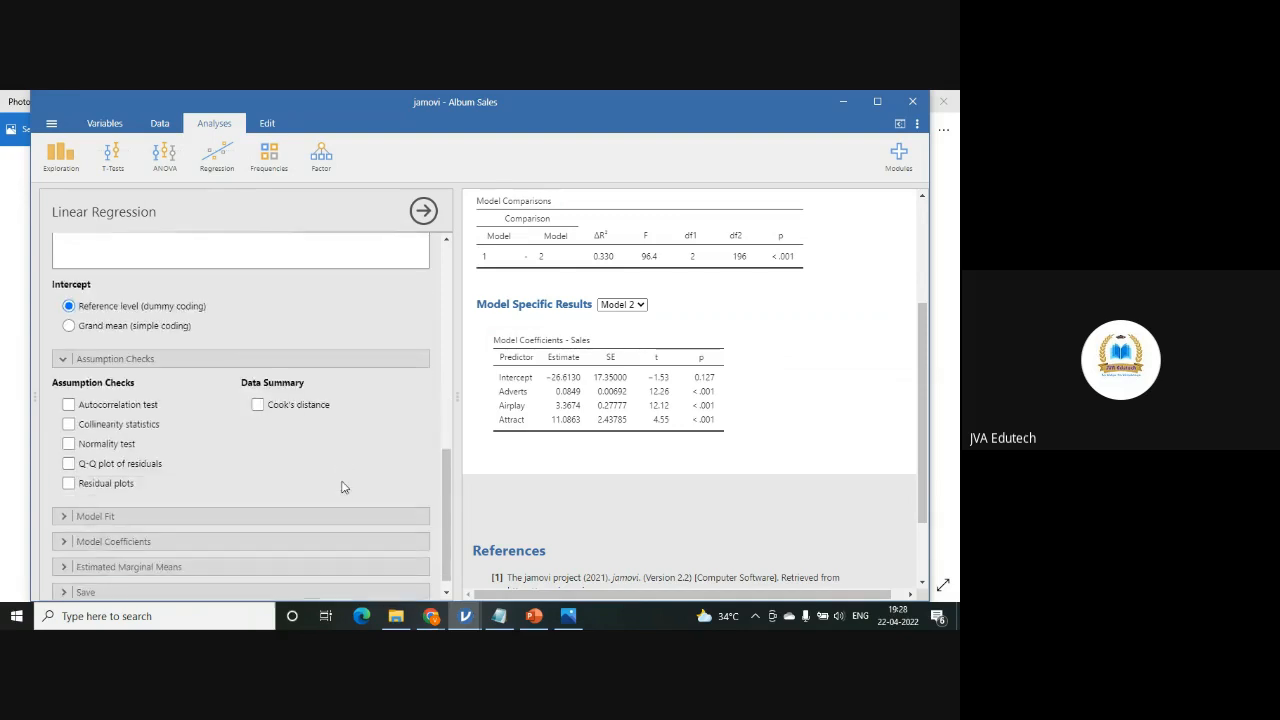
pyautogui.click(68, 404)
pyautogui.click(68, 424)
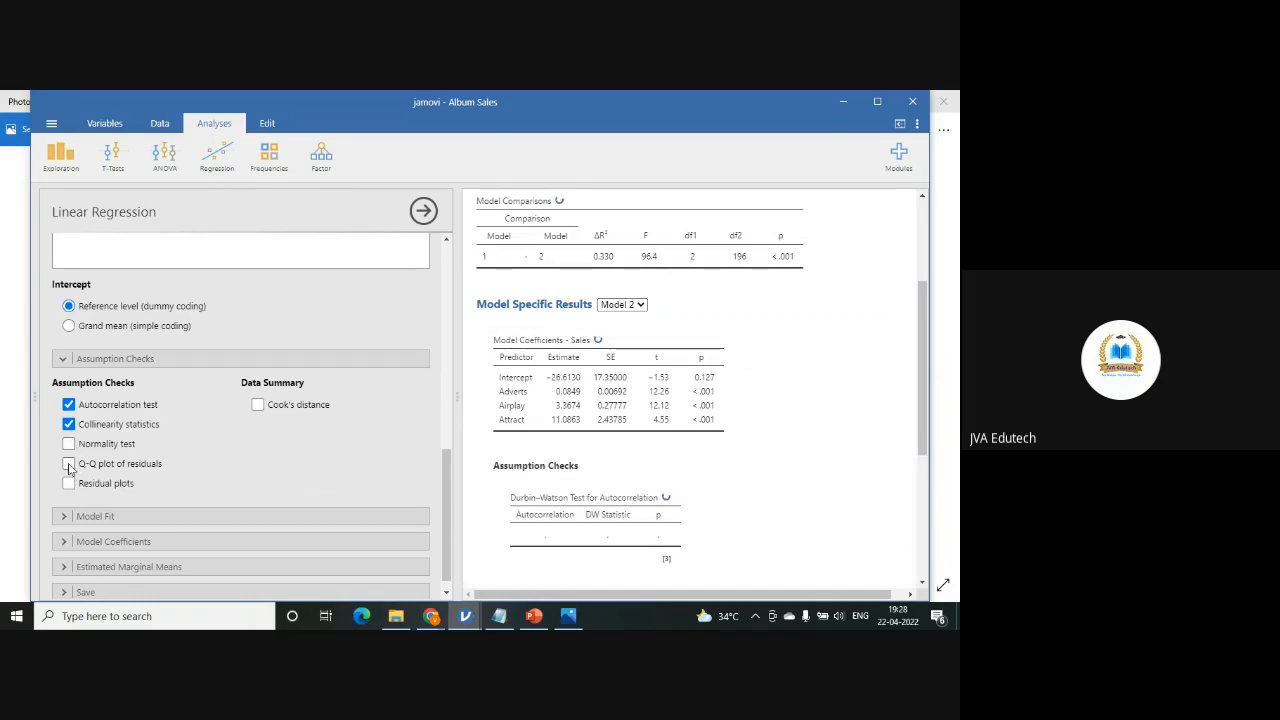
pyautogui.click(68, 463)
# Add Adjusted R² to the model fit measures and enable the F test as overall model test.
pyautogui.scroll(-1, 308, 453)
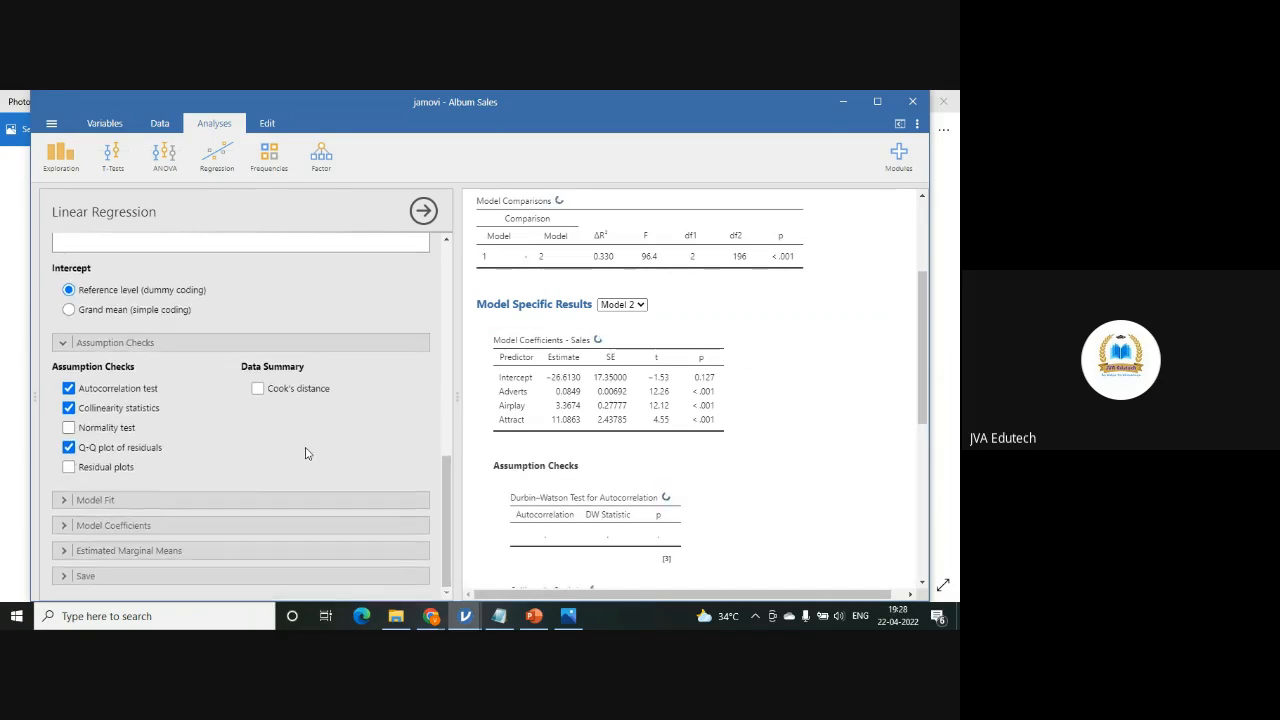
pyautogui.click(104, 503)
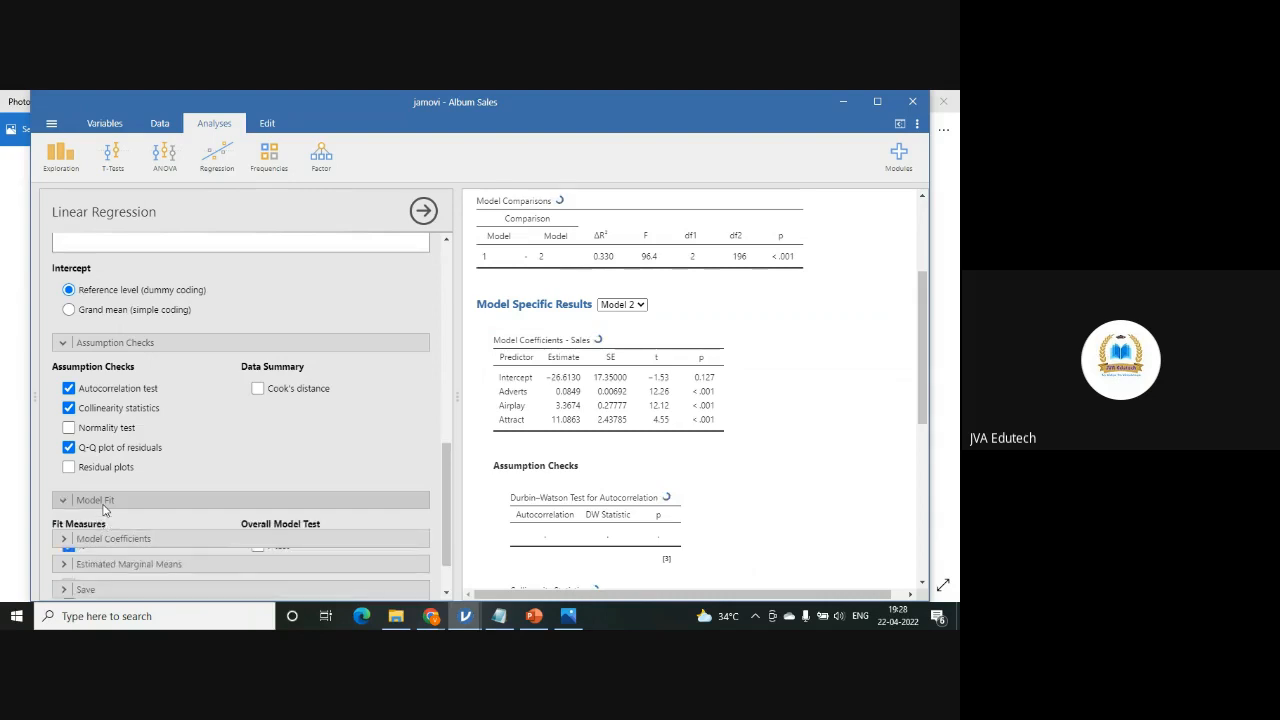
pyautogui.scroll(-3, 220, 490)
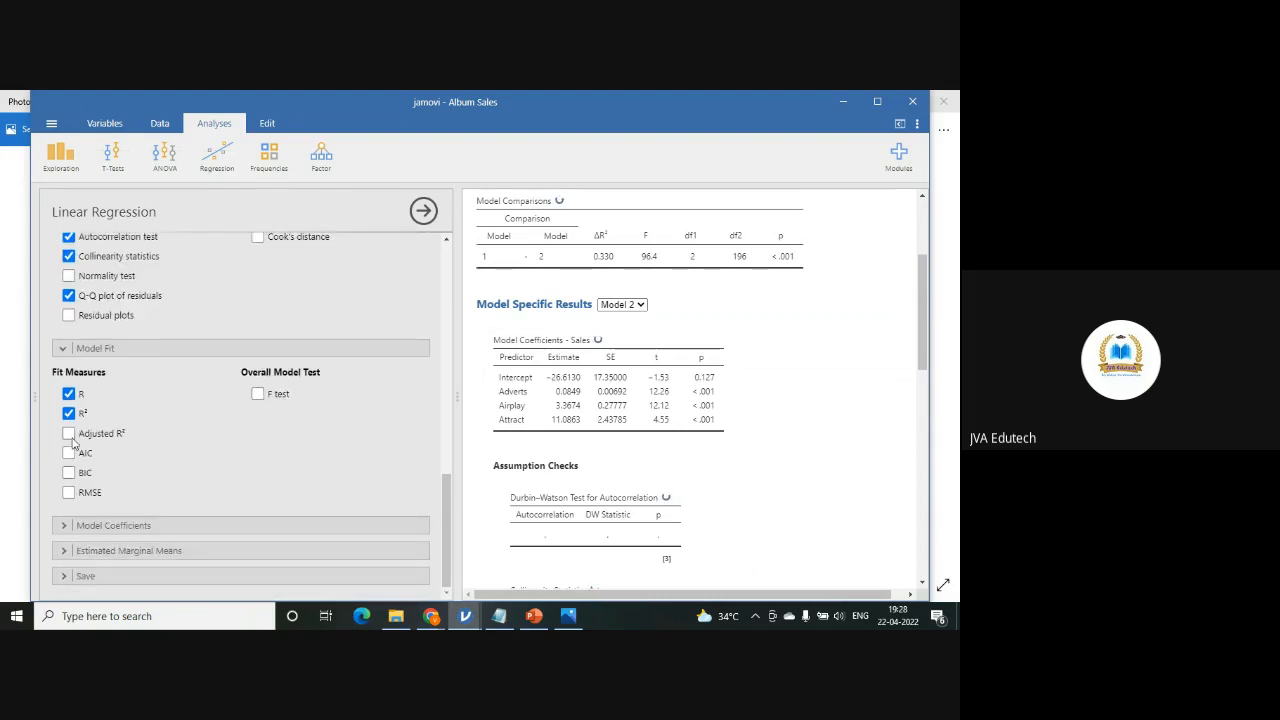
pyautogui.click(70, 437)
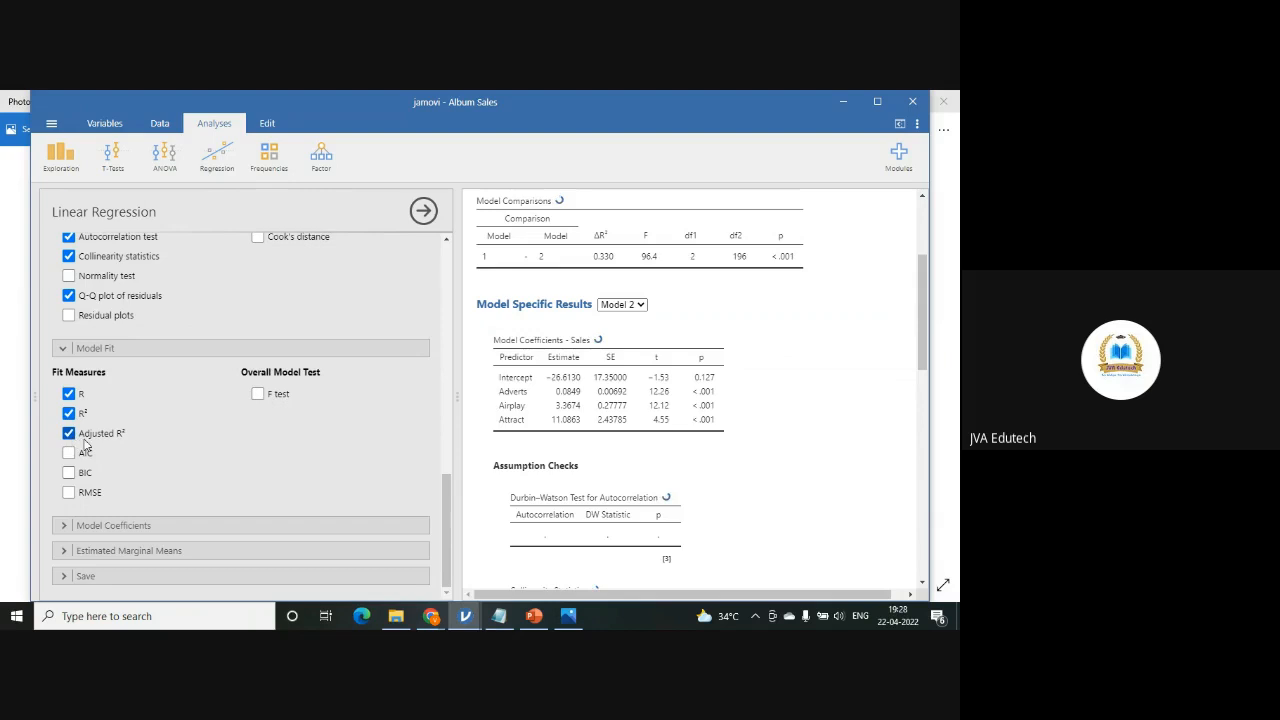
pyautogui.click(258, 394)
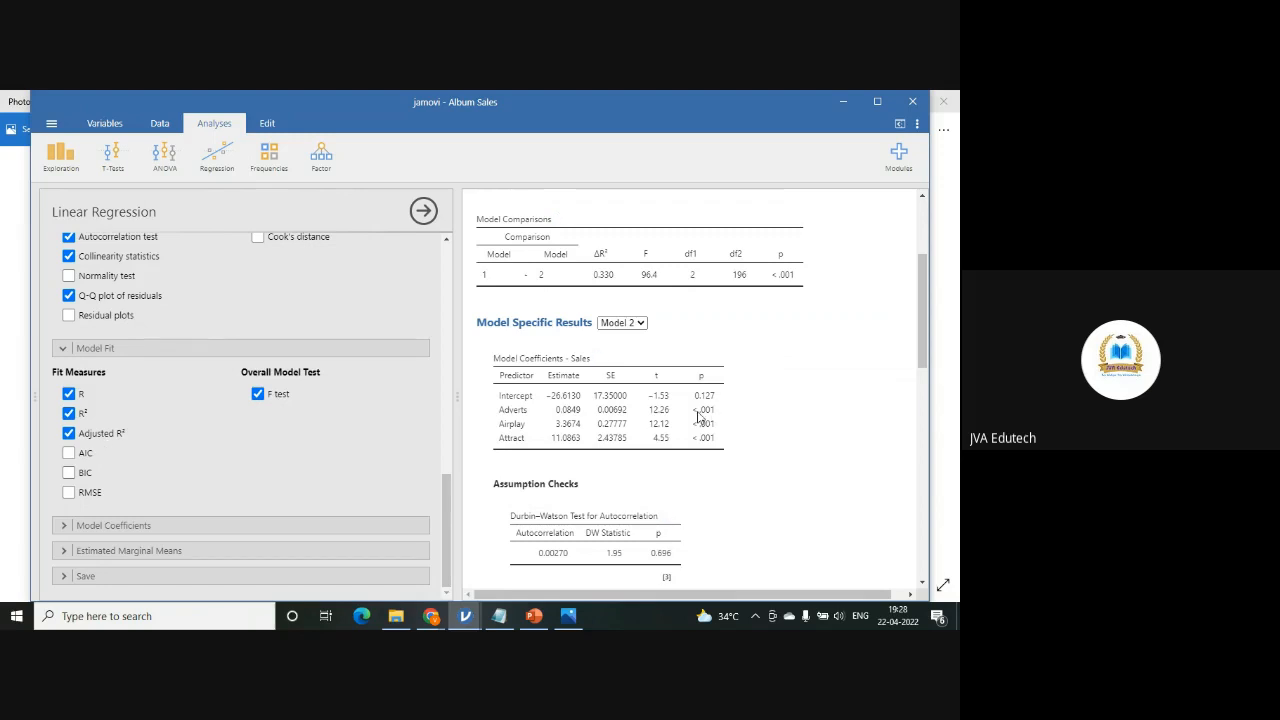
# Examine the model fit measures, model comparison, coefficients and assumption checks in the regression results.
pyautogui.scroll(-3, 700, 418)
pyautogui.scroll(3, 700, 414)
pyautogui.scroll(2, 700, 400)
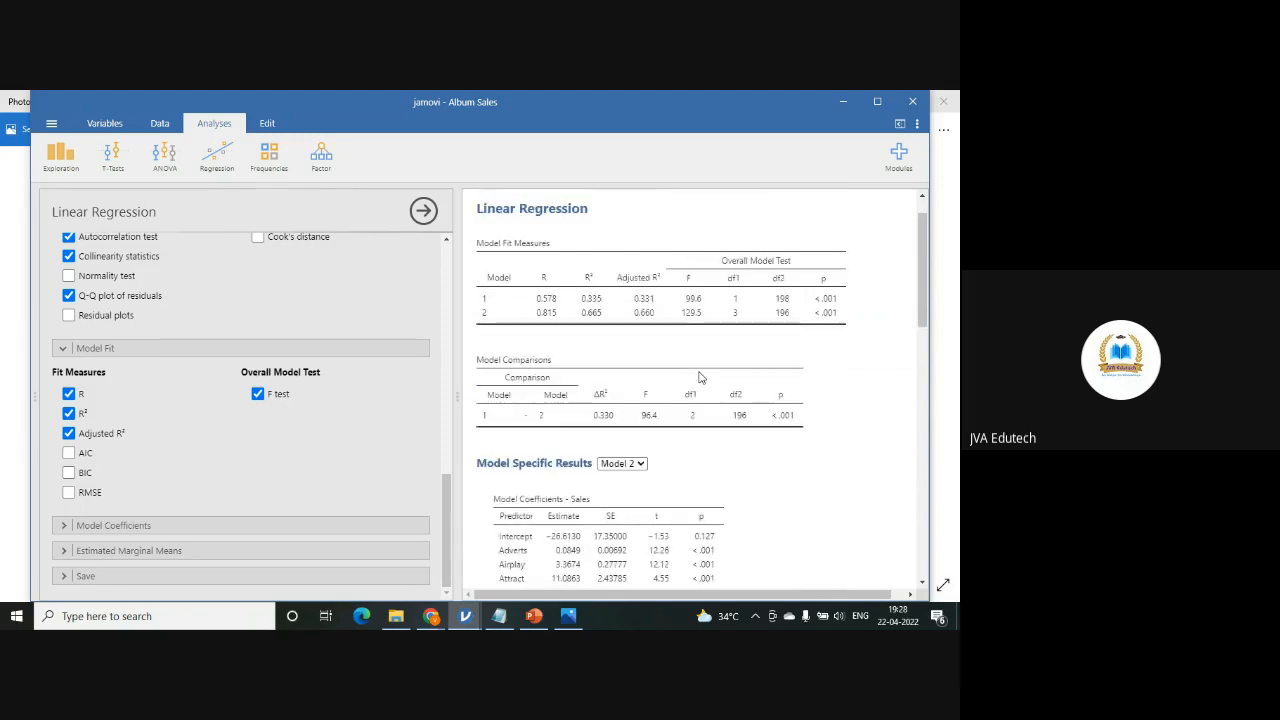
pyautogui.scroll(1, 700, 377)
pyautogui.scroll(-1, 700, 377)
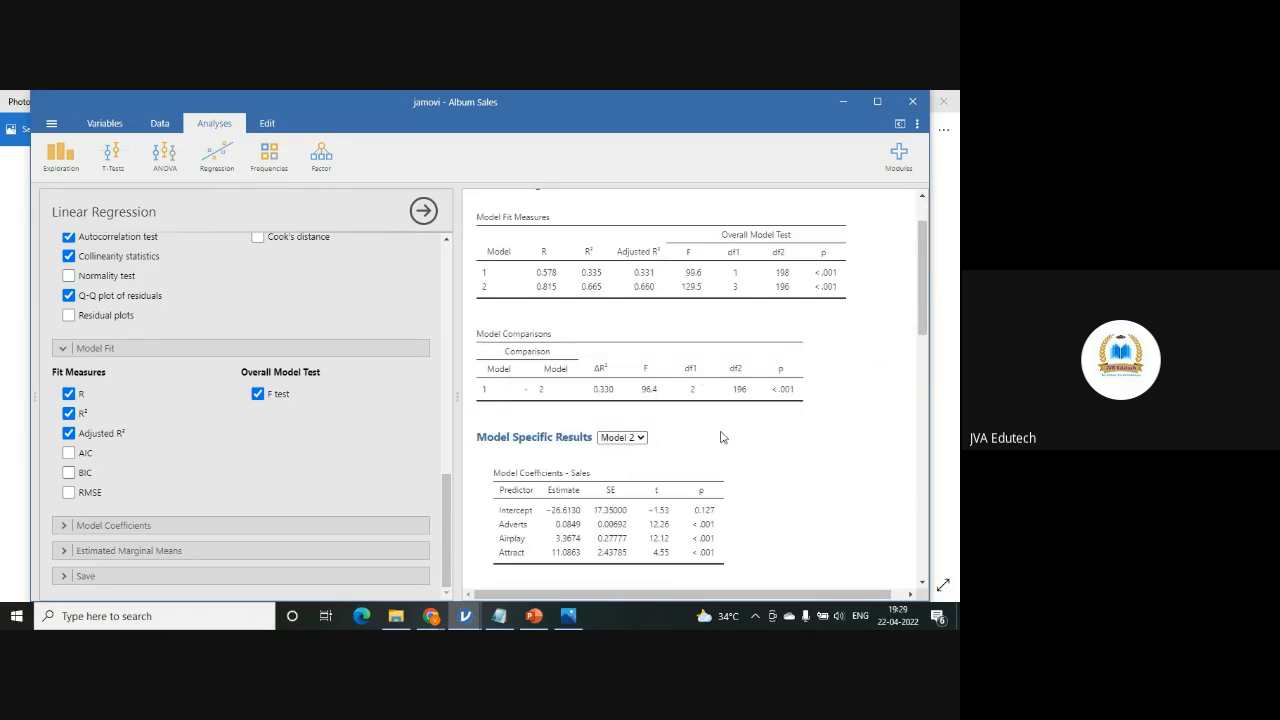
pyautogui.scroll(-2, 723, 434)
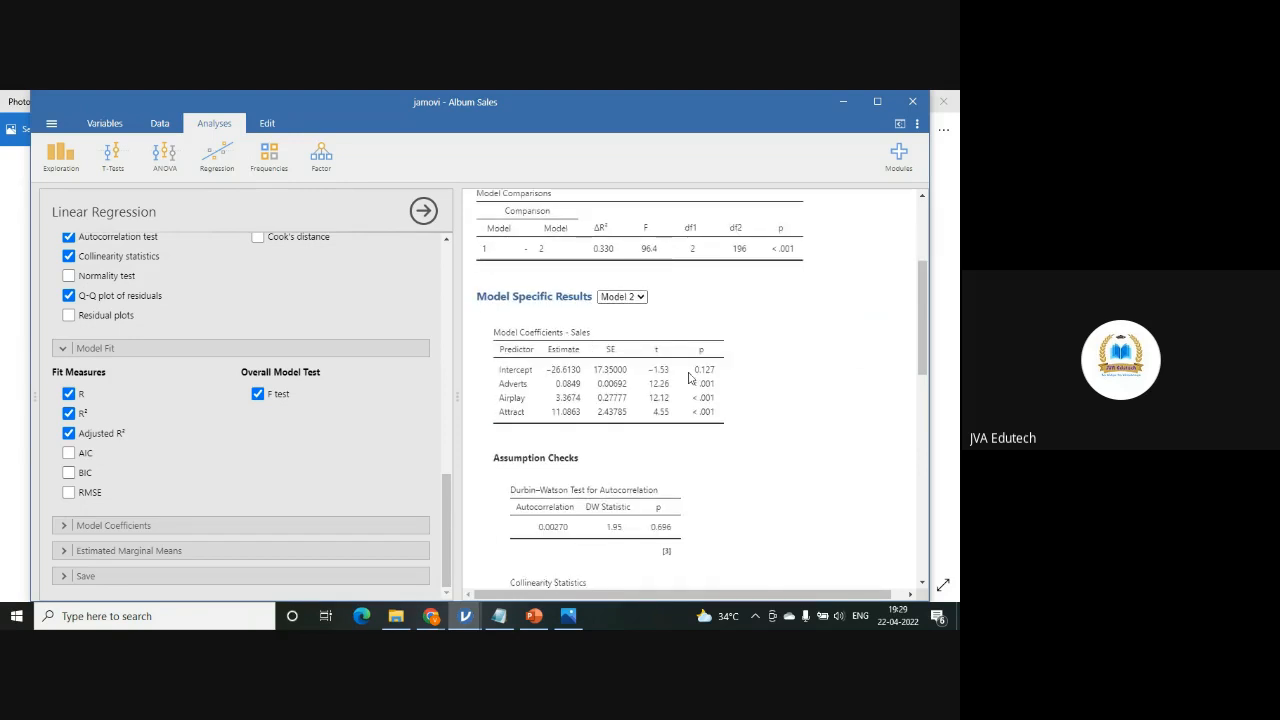
pyautogui.scroll(1, 722, 408)
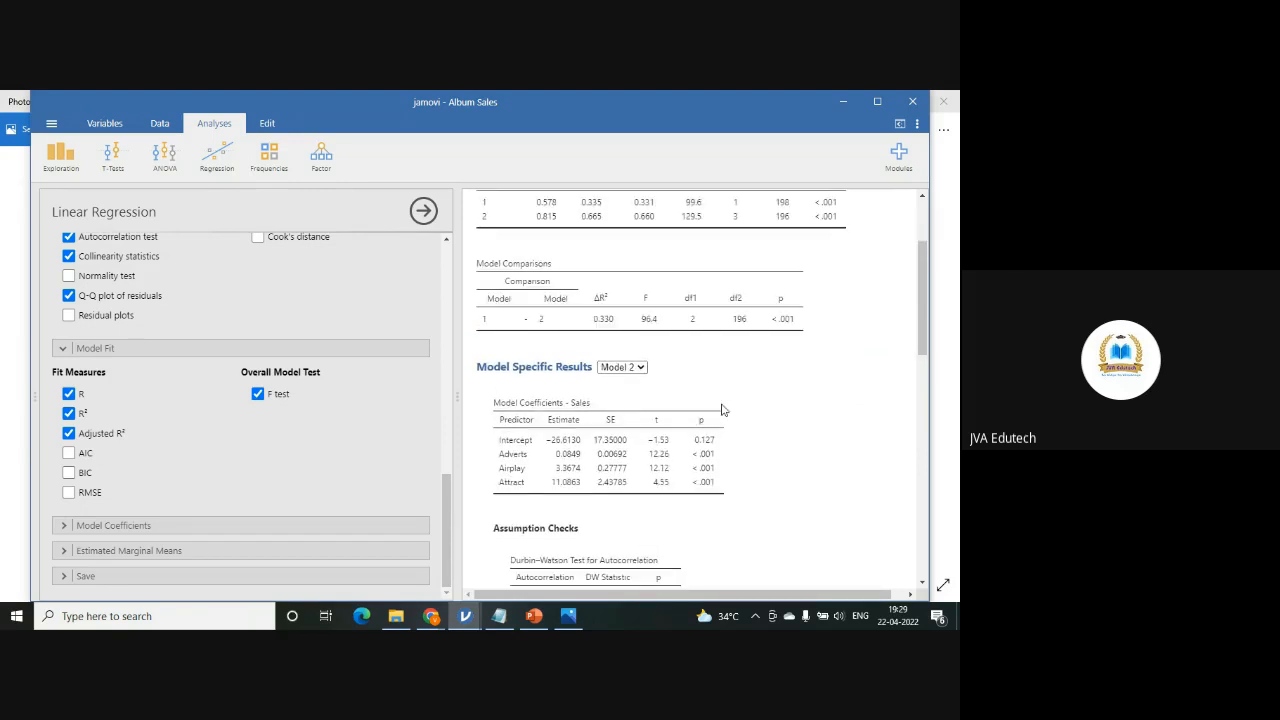
pyautogui.scroll(1, 722, 409)
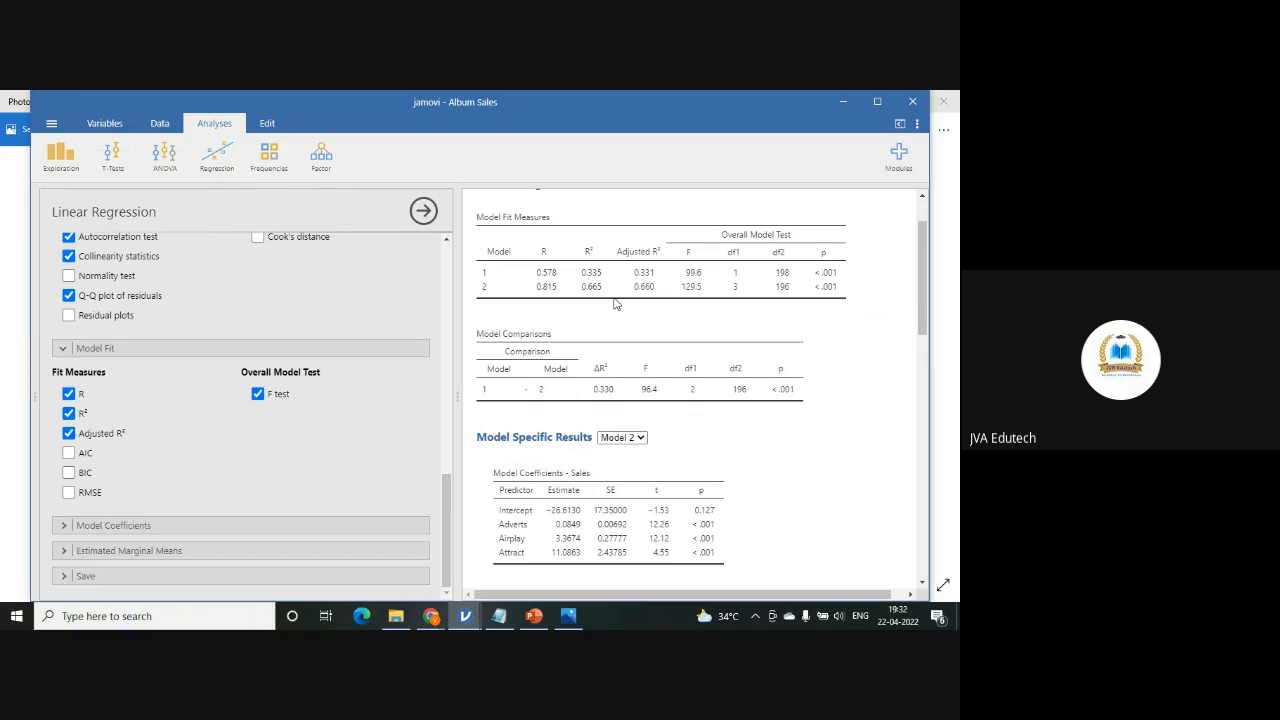
# Switch to the Notepad notes and insert blank lines after the fourth assumption, on multicollinearity.
pyautogui.click(499, 616)
pyautogui.moveTo(731, 264); pyautogui.dragTo(379, 152)
pyautogui.click(329, 450)
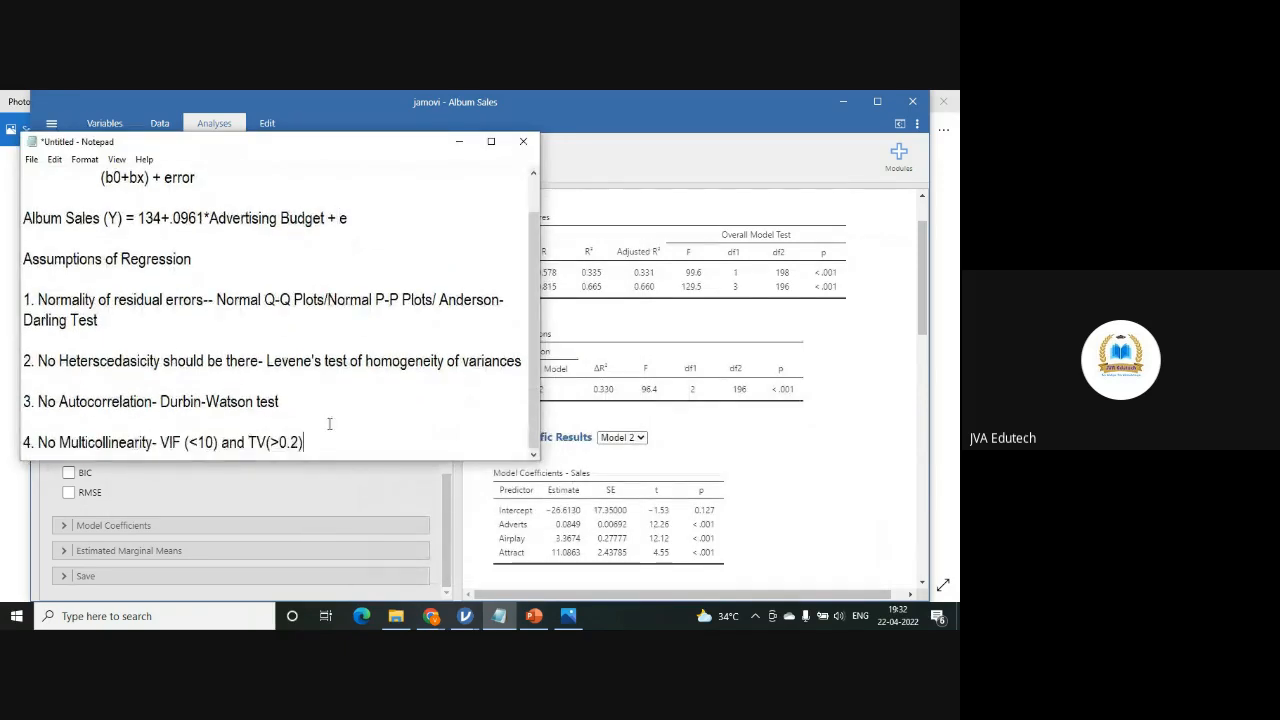
pyautogui.press('Return')
pyautogui.press('Return')
pyautogui.press('Return')
# Start the multiple regression equation with "Album Sales (Y) = -26.61+" followed by the Adverts coefficient.
pyautogui.write('A')
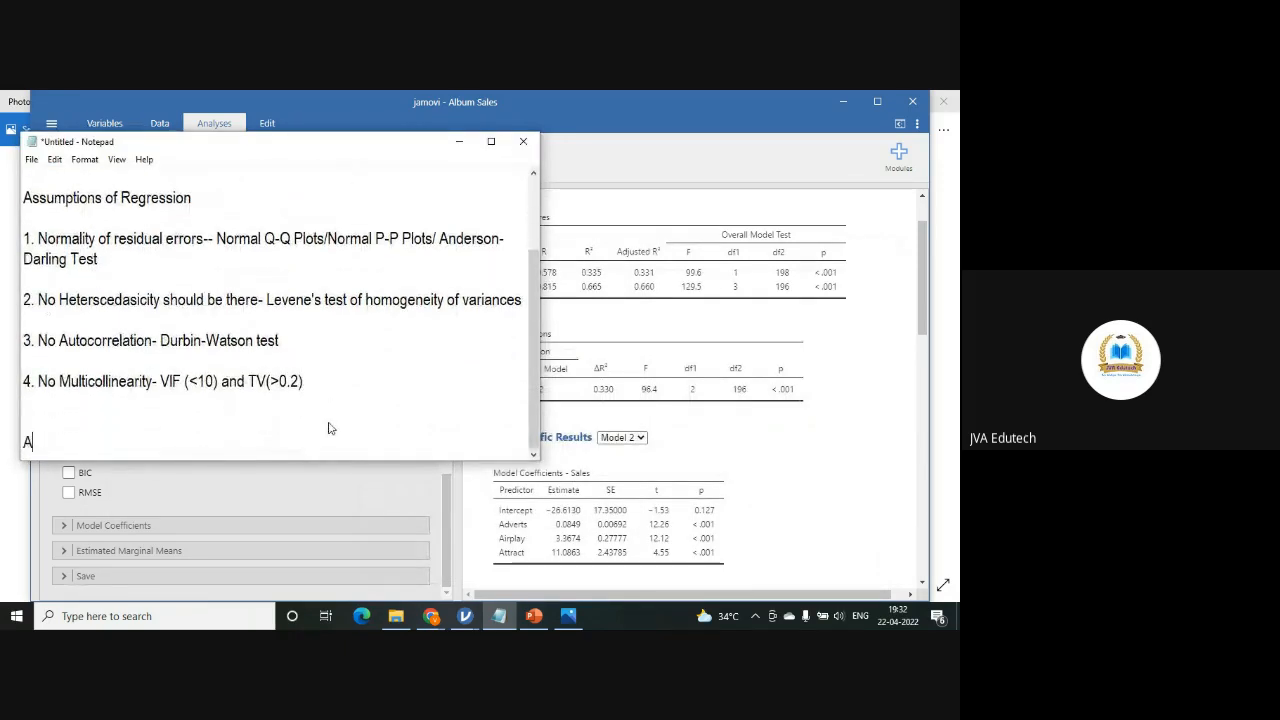
pyautogui.write('lbum Saes')
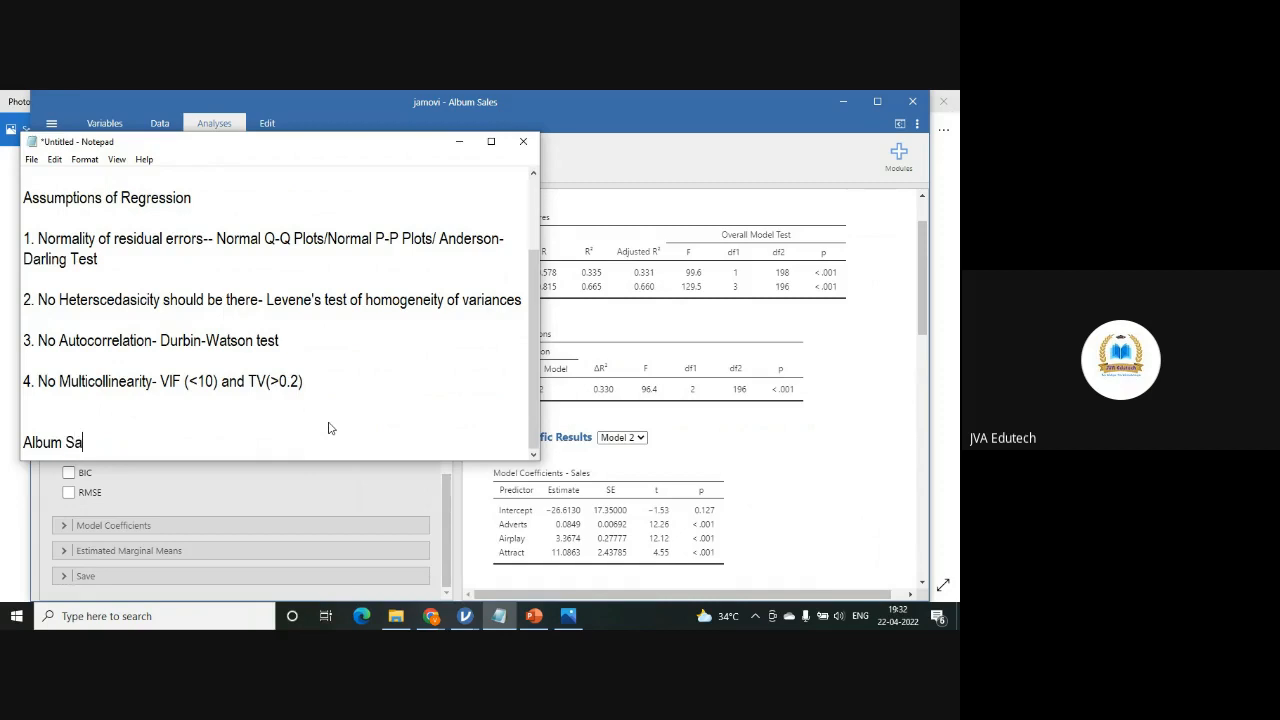
pyautogui.press('BackSpace')
pyautogui.press('BackSpace')
pyautogui.press('BackSpace')
pyautogui.write('ales (Y) = -26.61+0..084')
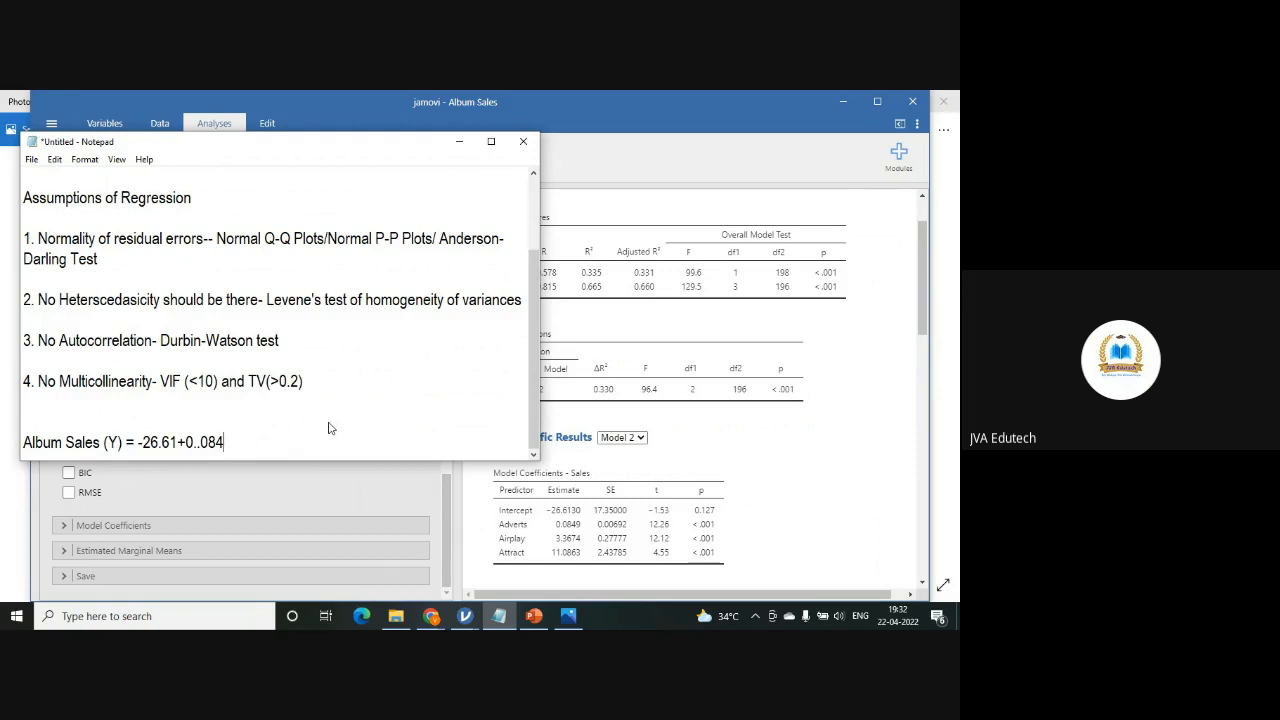
# Correct the Adverts coefficient to 0.085 and complete the equation with "*Adverts+3.37*Airplay+11.09*Attract".
pyautogui.press('Left')
pyautogui.press('Left')
pyautogui.press('Left')
pyautogui.press('BackSpace')
pyautogui.press('BackSpace')
pyautogui.write('5*Adverts+3.3')
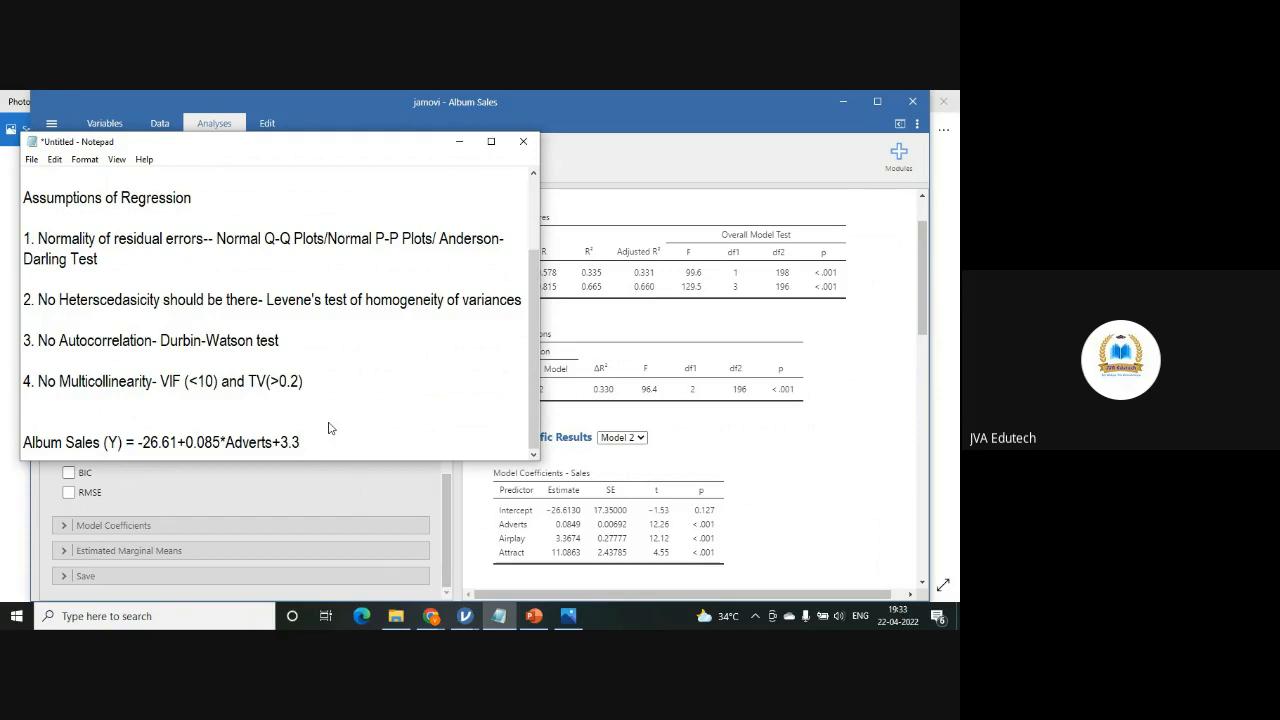
pyautogui.write('7*Airplay+11.09*Attract')
# Review the Attract, Airplay and Adverts terms of the multiple regression equation, highlighting them in the text.
pyautogui.moveTo(357, 443); pyautogui.dragTo(350, 445)
pyautogui.click(437, 445)
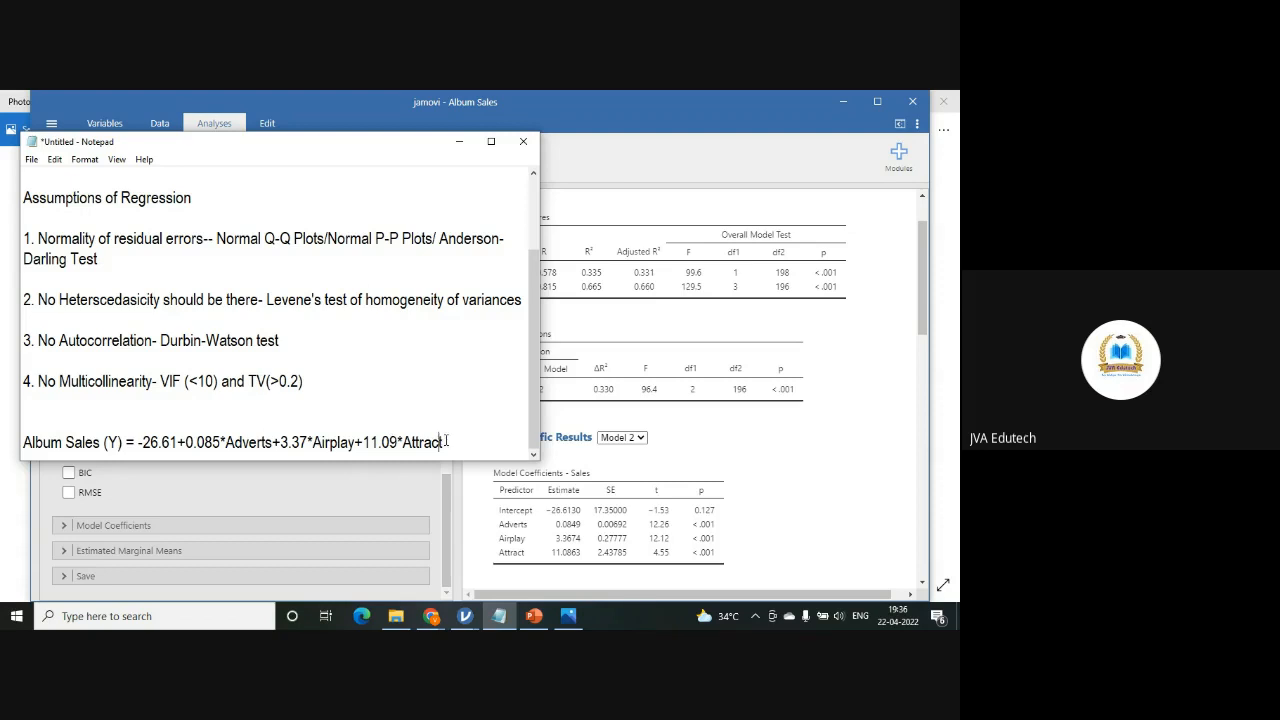
pyautogui.moveTo(444, 443); pyautogui.dragTo(402, 451)
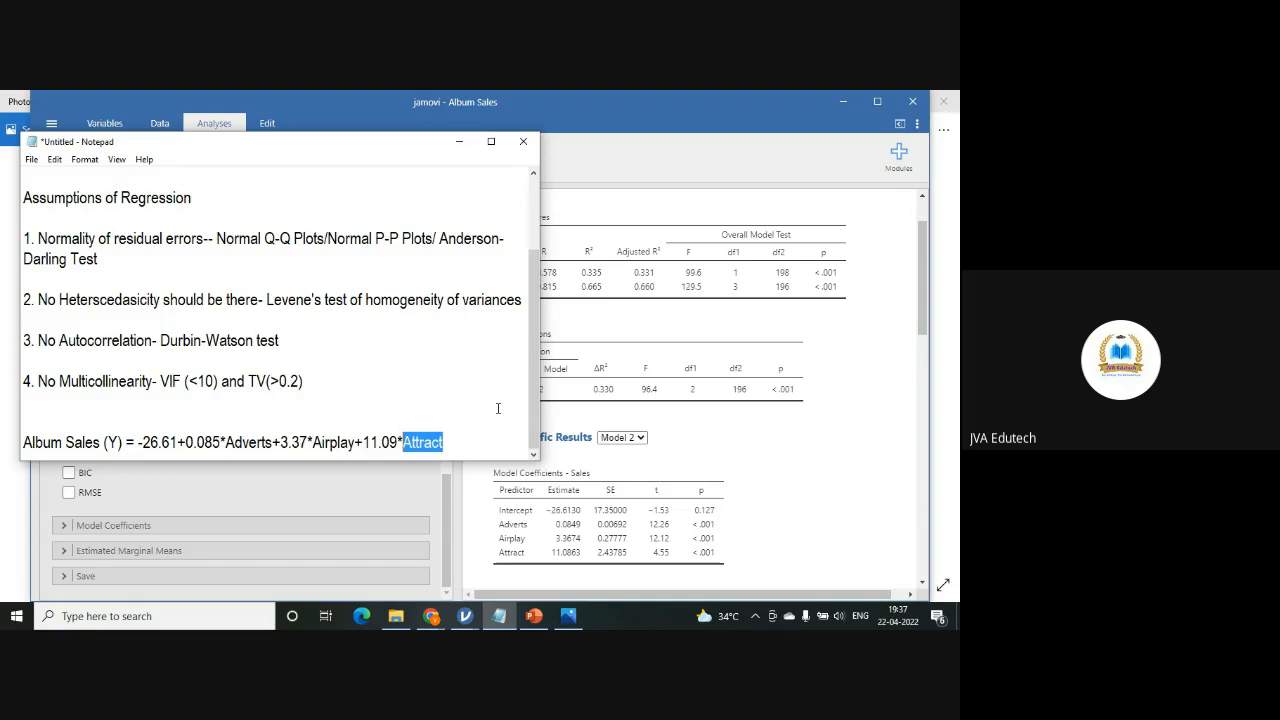
pyautogui.click(450, 443)
pyautogui.doubleClick(438, 443)
pyautogui.moveTo(356, 446); pyautogui.dragTo(313, 446)
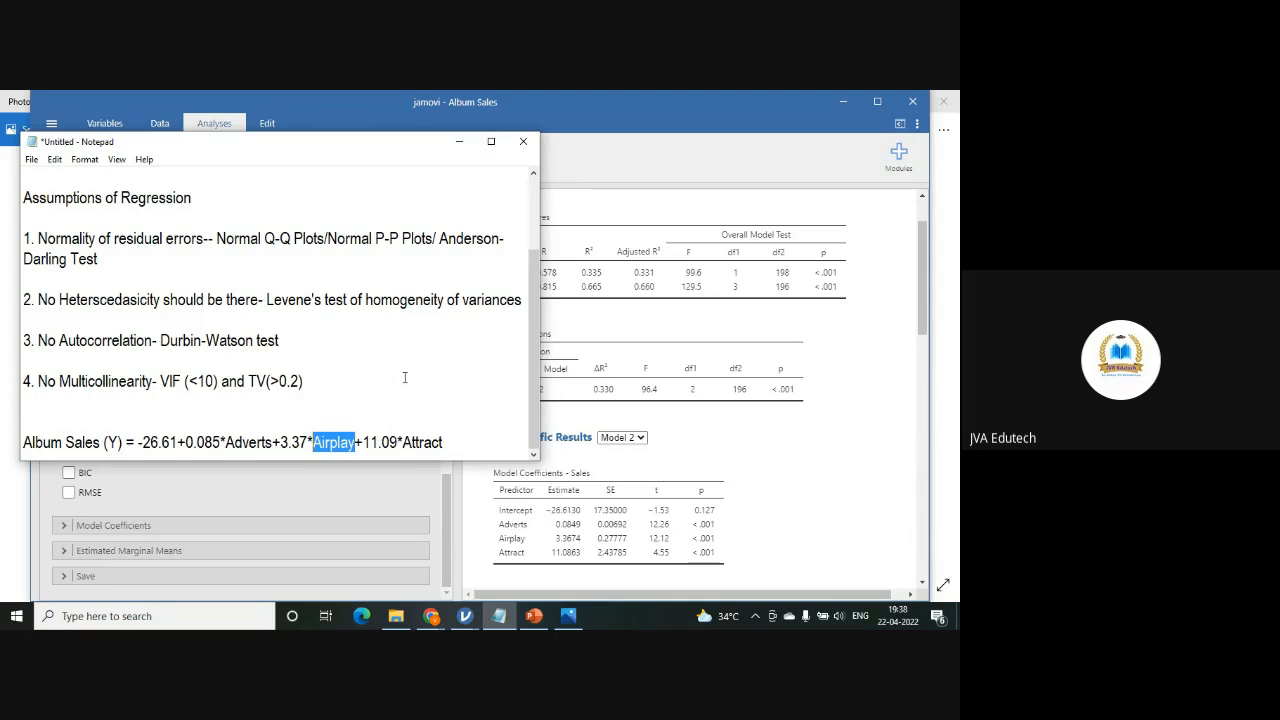
pyautogui.click(119, 443)
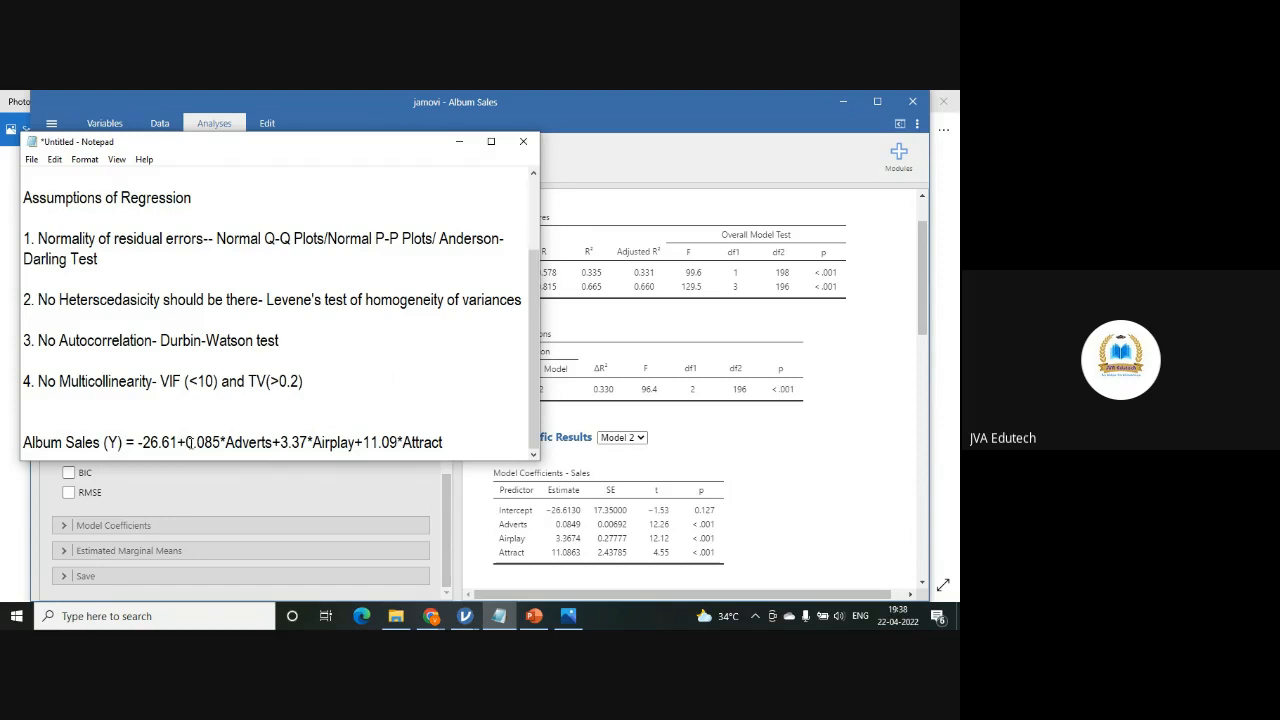
pyautogui.moveTo(212, 442)
pyautogui.mouseDown()
pyautogui.moveTo(451, 444)
pyautogui.moveTo(160, 442)
pyautogui.moveTo(196, 442)
pyautogui.mouseUp()
pyautogui.click(468, 443)
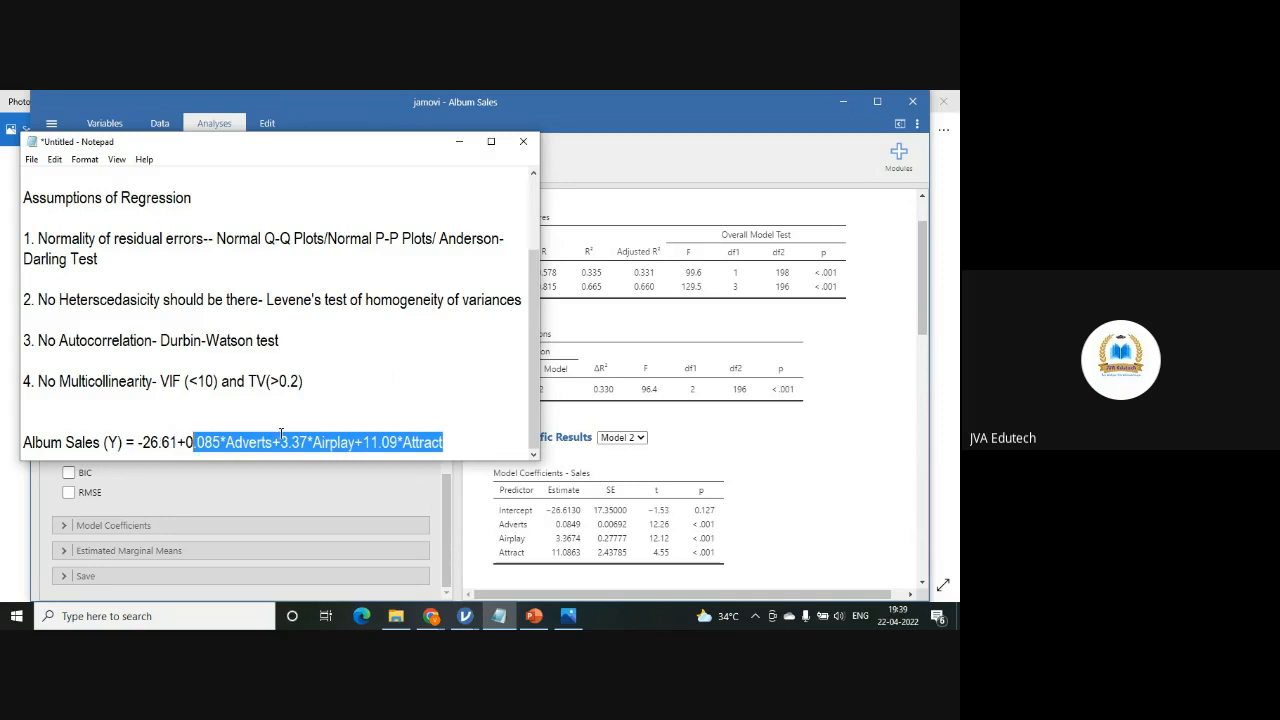
pyautogui.click(256, 443)
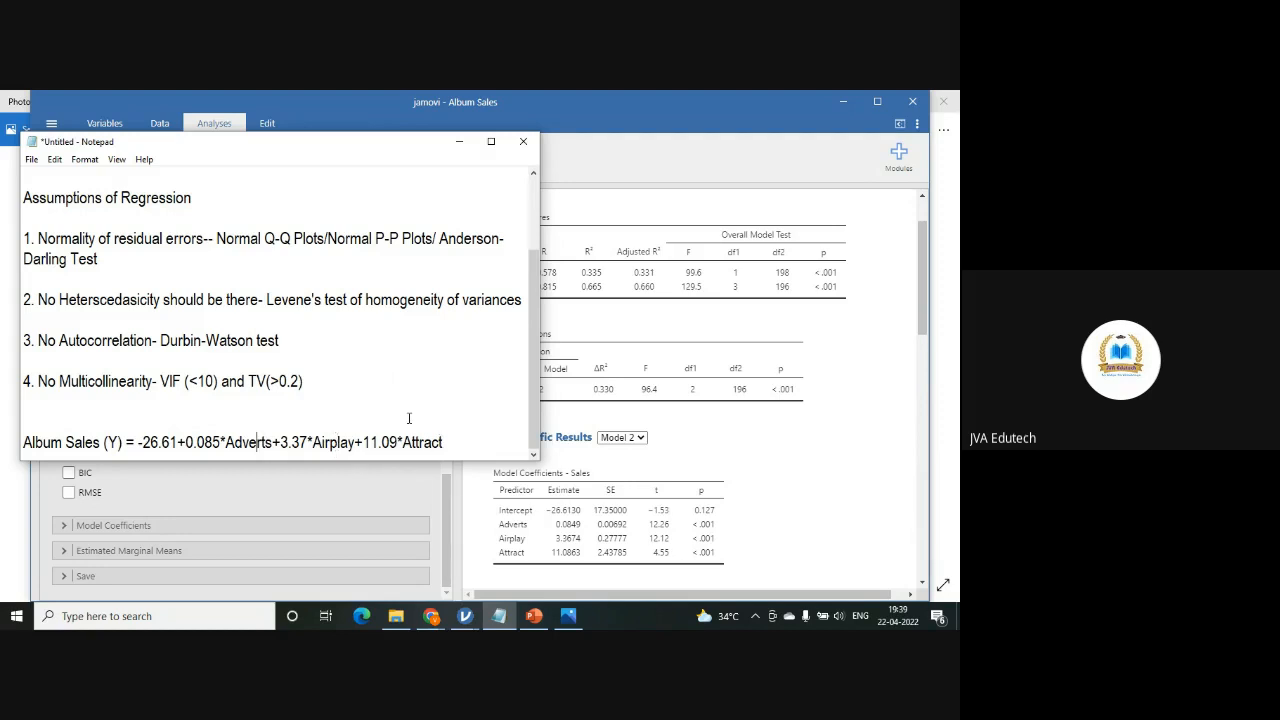
pyautogui.moveTo(355, 442); pyautogui.dragTo(307, 446)
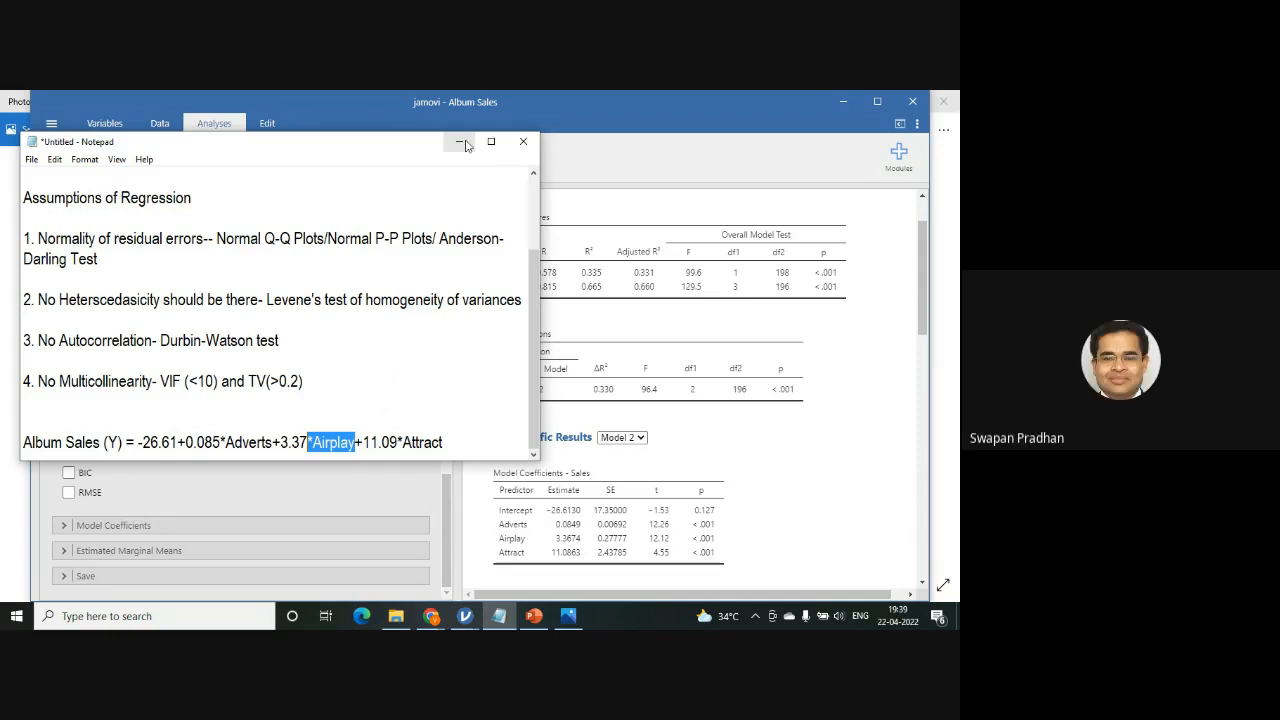
# Return to the jamovi results and review the Model 2 coefficients, model comparison and model fit measures.
pyautogui.click(461, 146)
pyautogui.scroll(-5, 709, 423)
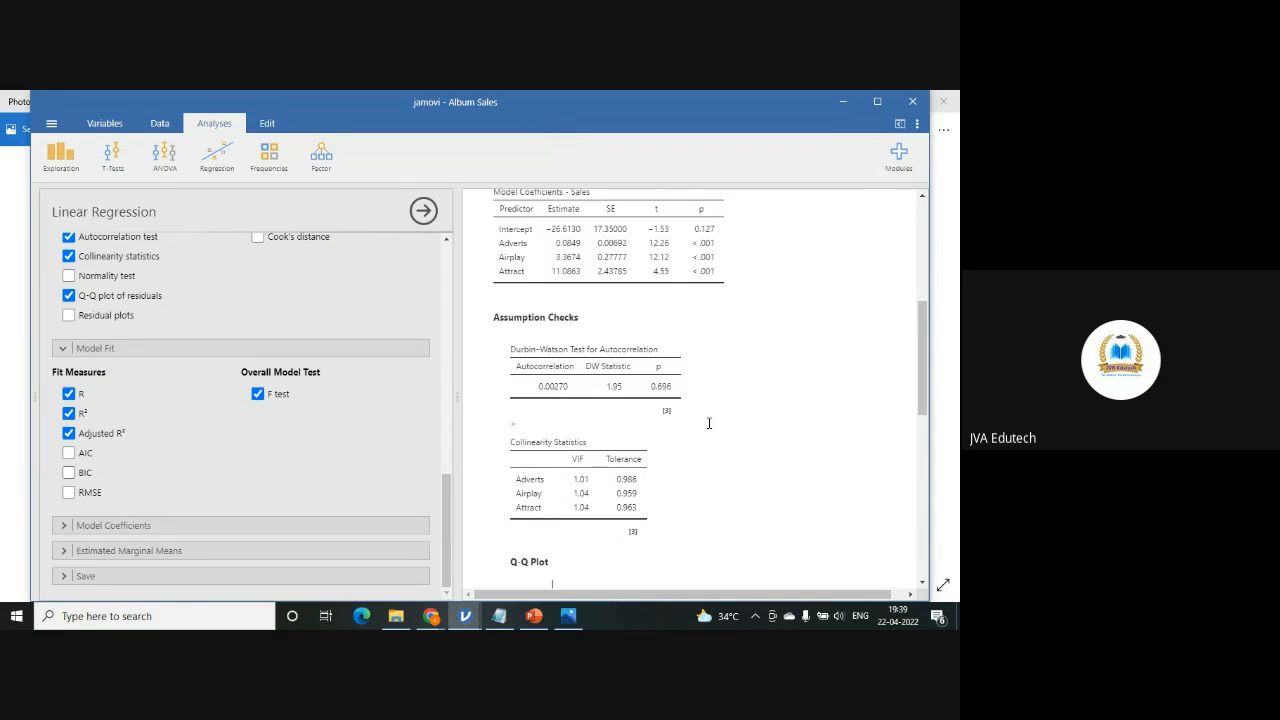
pyautogui.scroll(-2, 709, 425)
pyautogui.scroll(5, 709, 425)
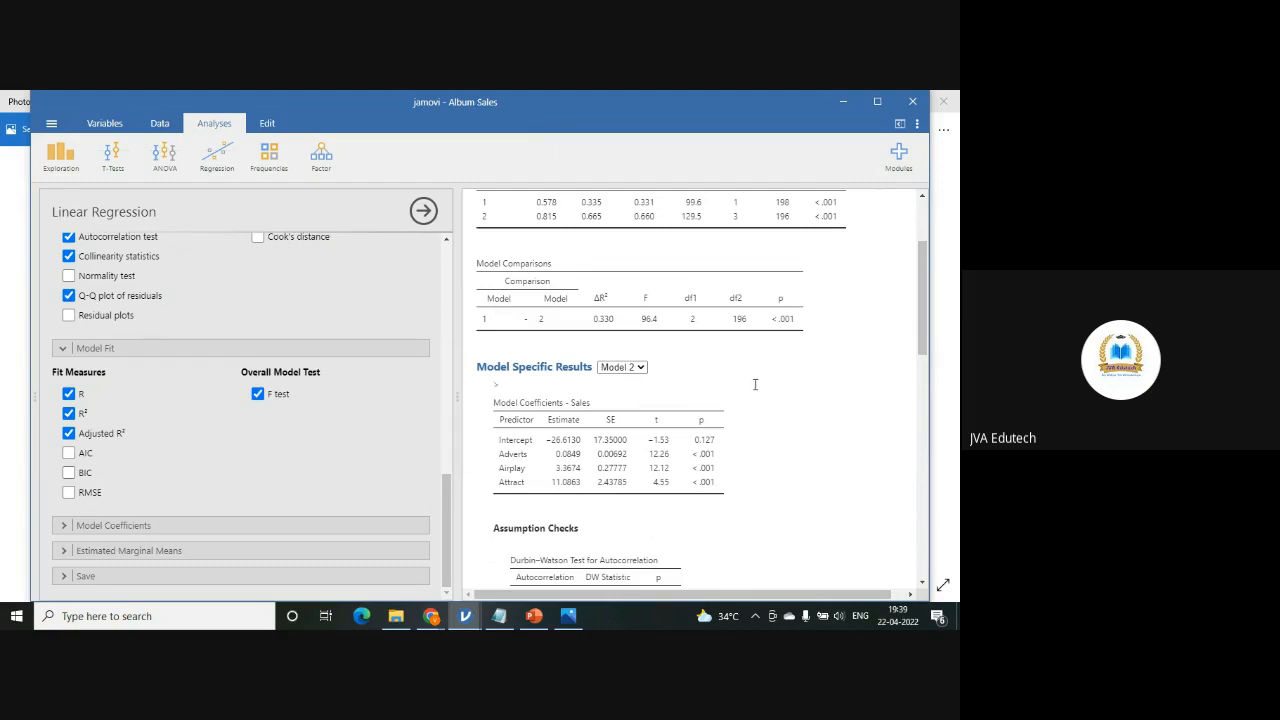
pyautogui.scroll(3, 755, 398)
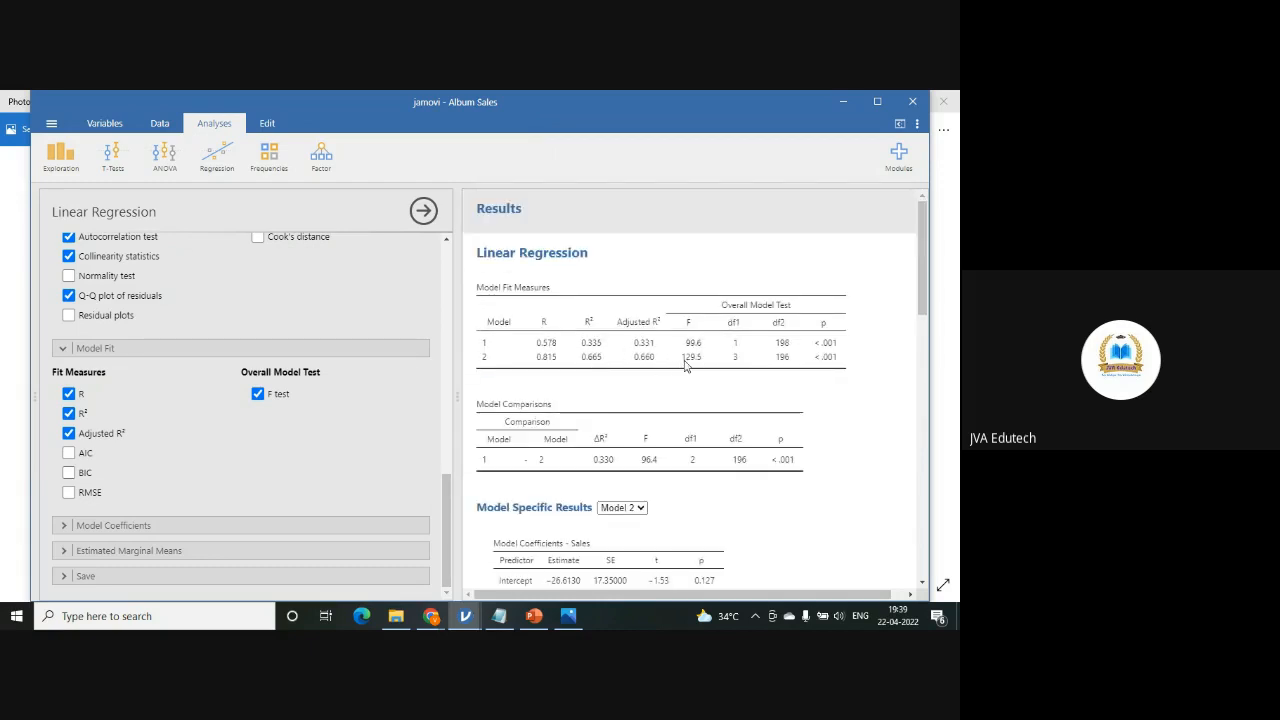
# Examine the Durbin-Watson test, collinearity statistics and Q-Q plot of residuals, and return to the model fit measures.
pyautogui.scroll(-2, 737, 380)
pyautogui.scroll(-2, 739, 385)
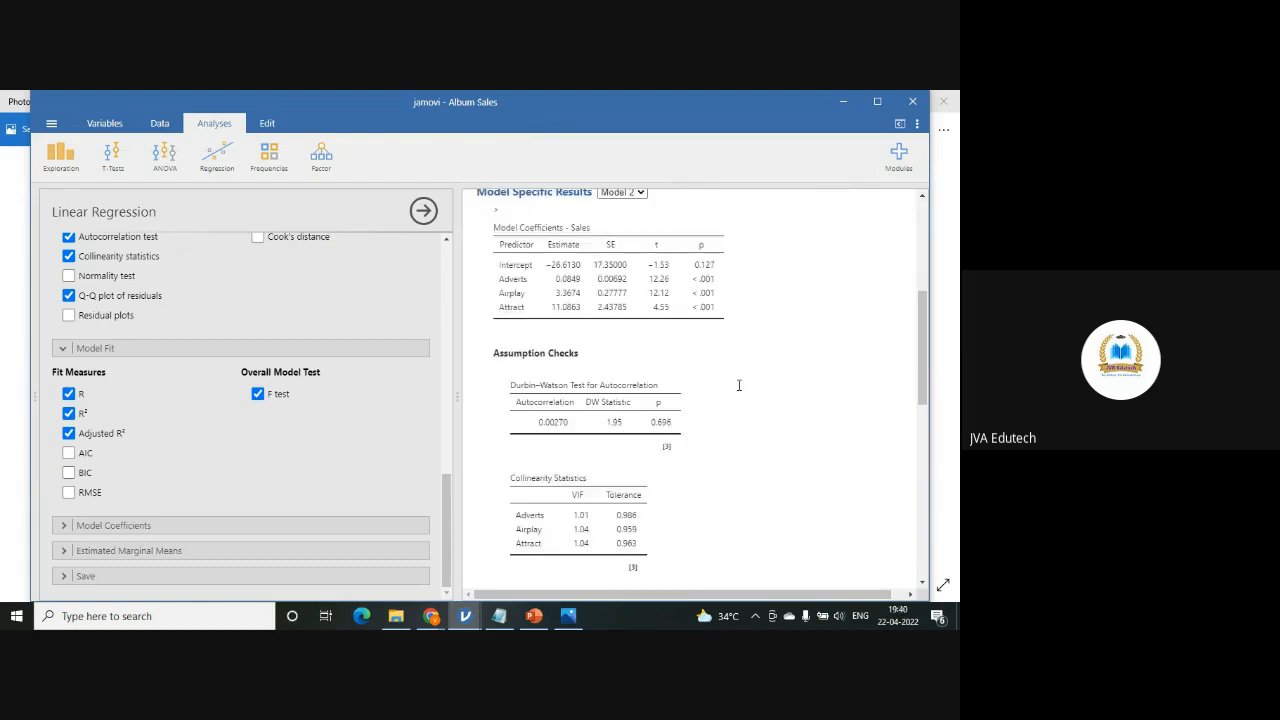
pyautogui.scroll(-3, 740, 386)
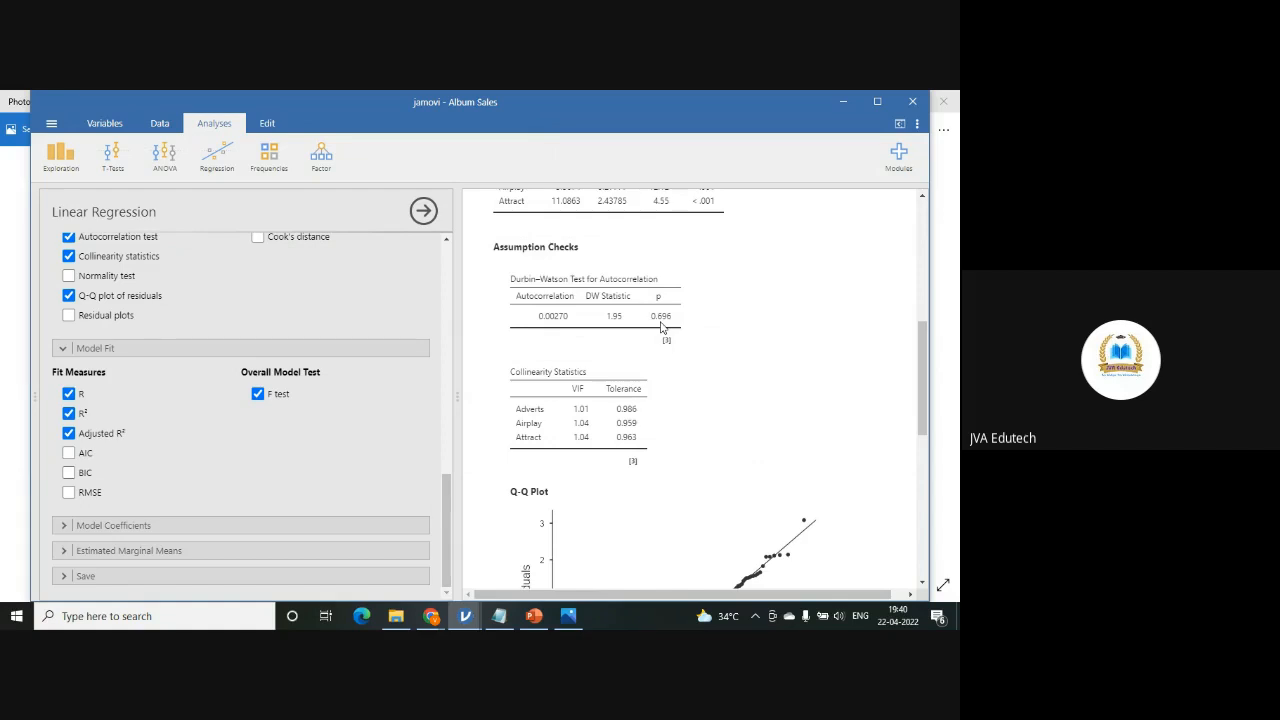
pyautogui.scroll(-3, 732, 323)
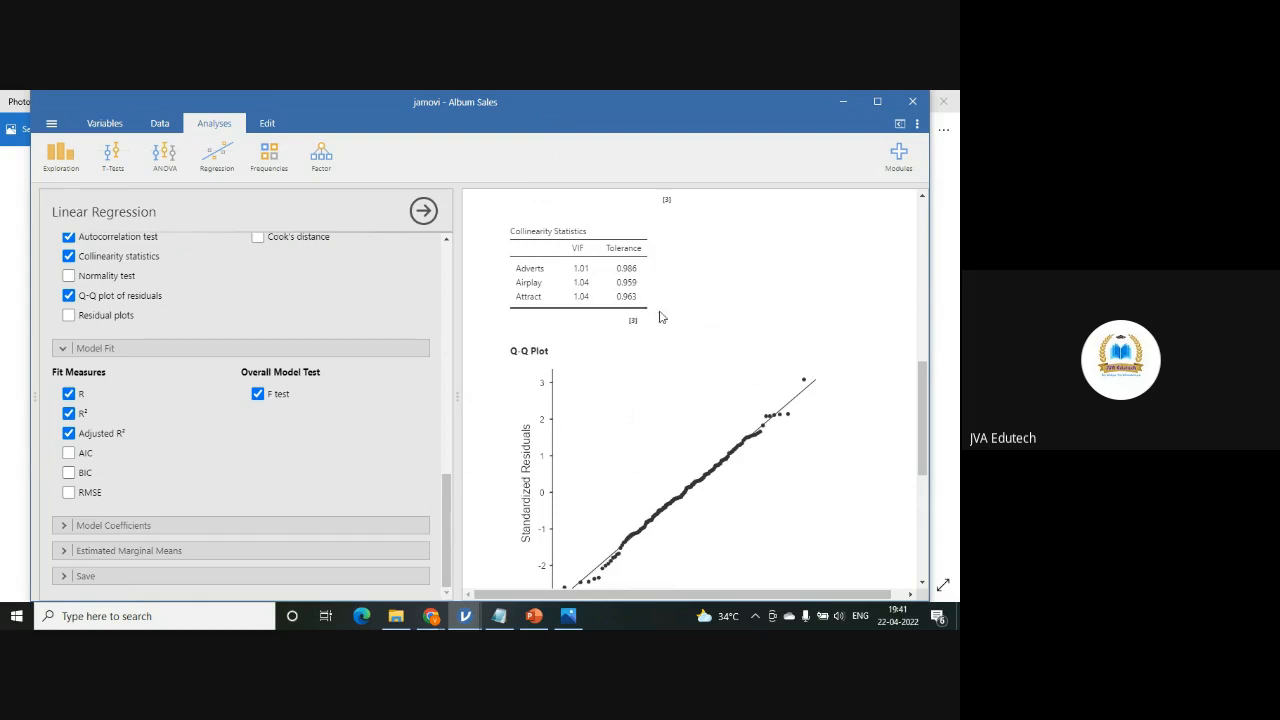
pyautogui.scroll(-3, 673, 317)
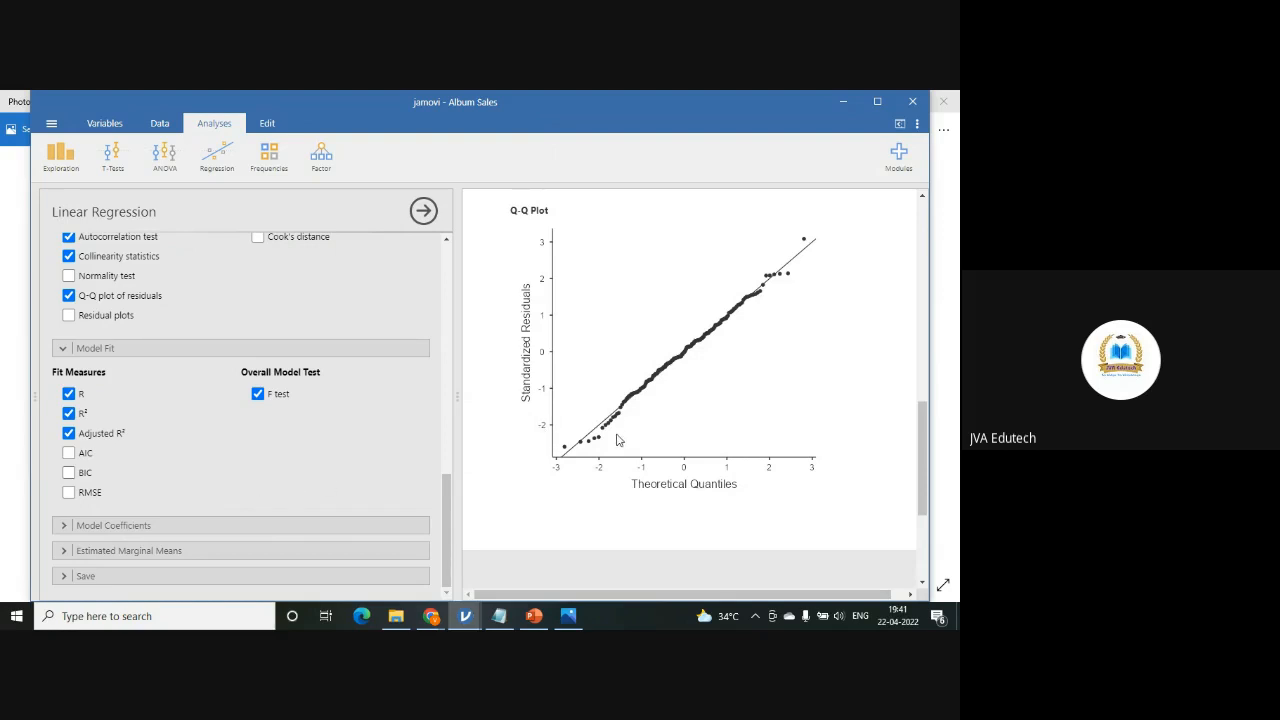
pyautogui.scroll(10, 620, 445)
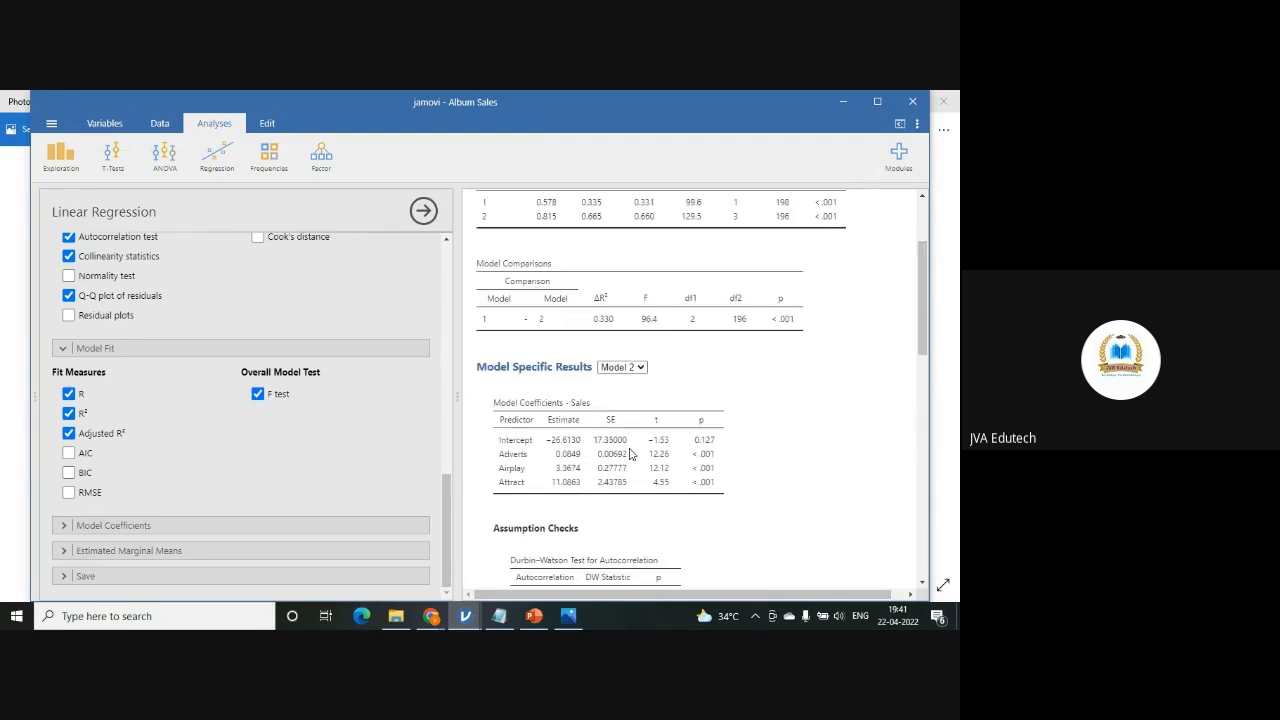
pyautogui.scroll(1, 773, 450)
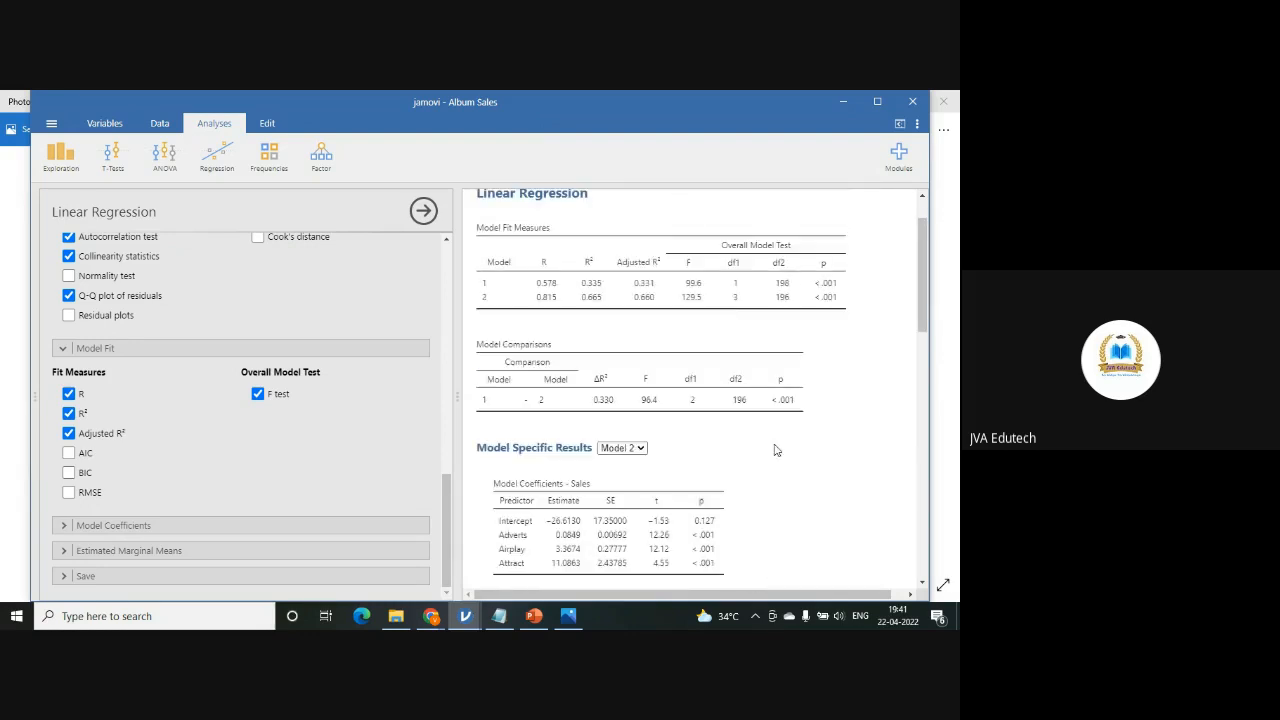
pyautogui.scroll(1, 775, 450)
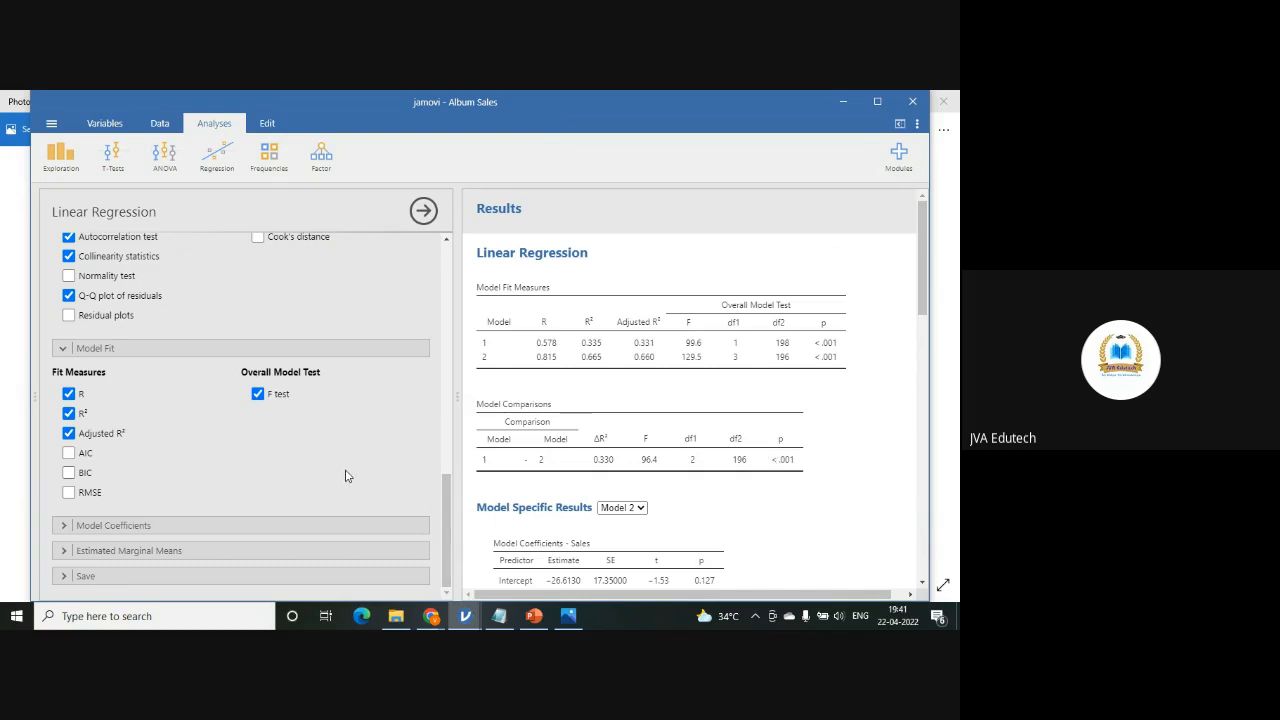
# Set the linear regression to save its predicted values and residuals.
pyautogui.click(88, 584)
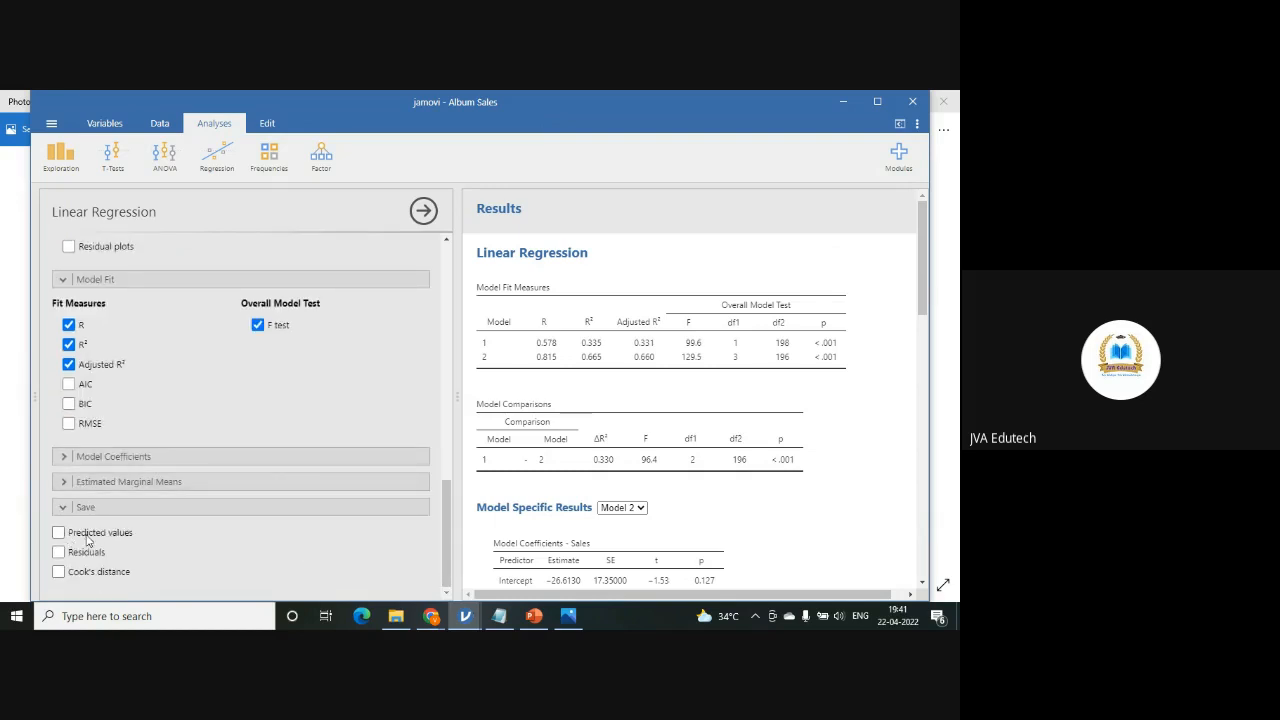
pyautogui.click(58, 534)
pyautogui.click(58, 553)
# Try adding AIC to the model fit measures, remove it again, and look through the results to the Q-Q plot.
pyautogui.click(69, 386)
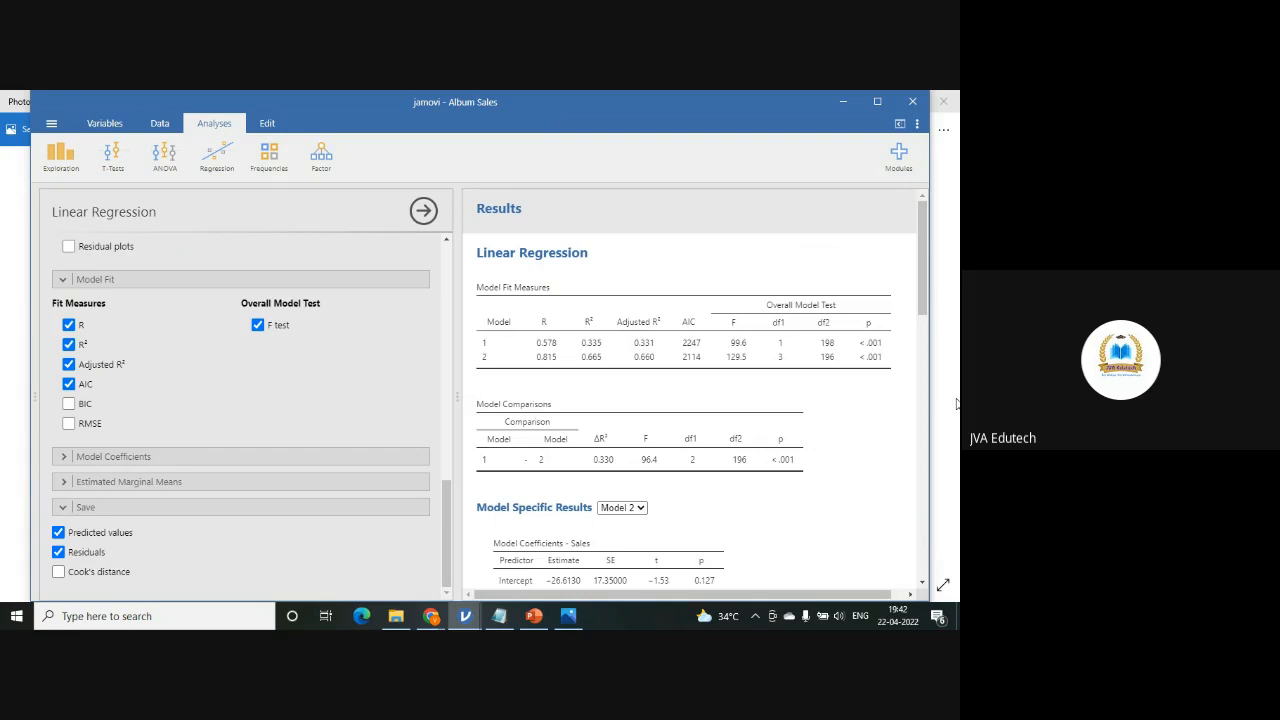
pyautogui.click(69, 384)
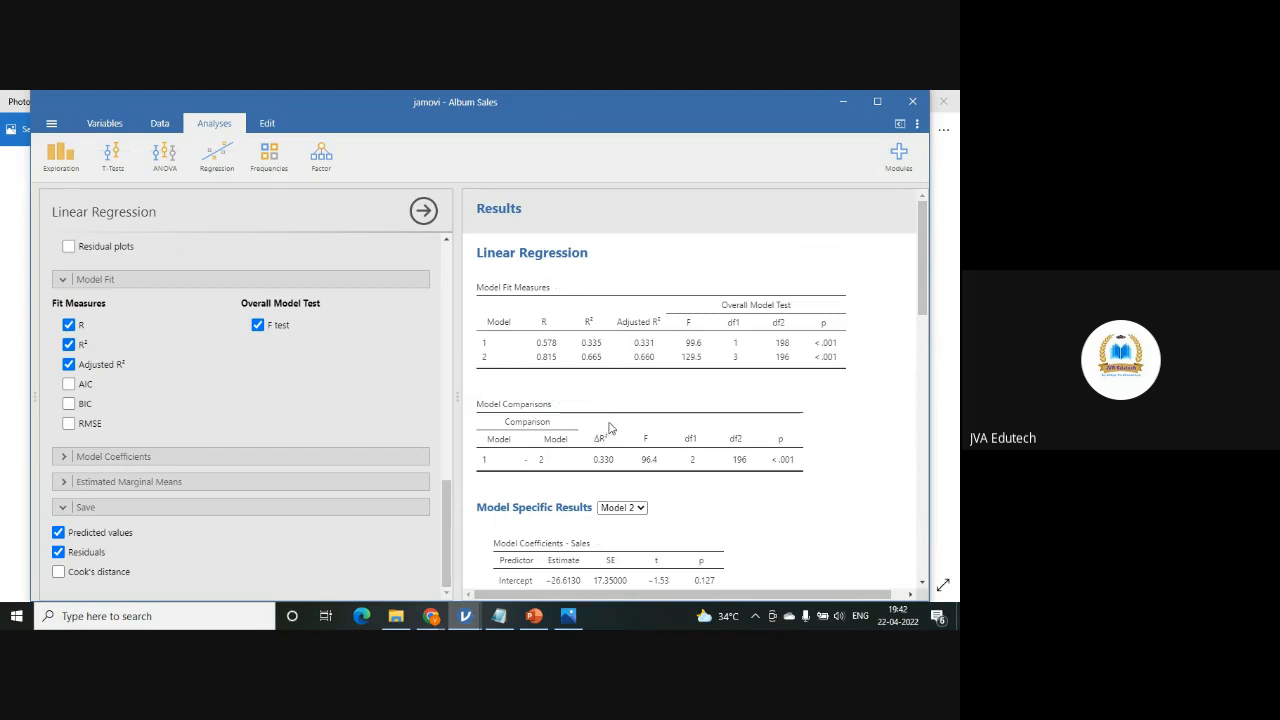
pyautogui.scroll(-5, 612, 428)
pyautogui.scroll(-10, 614, 425)
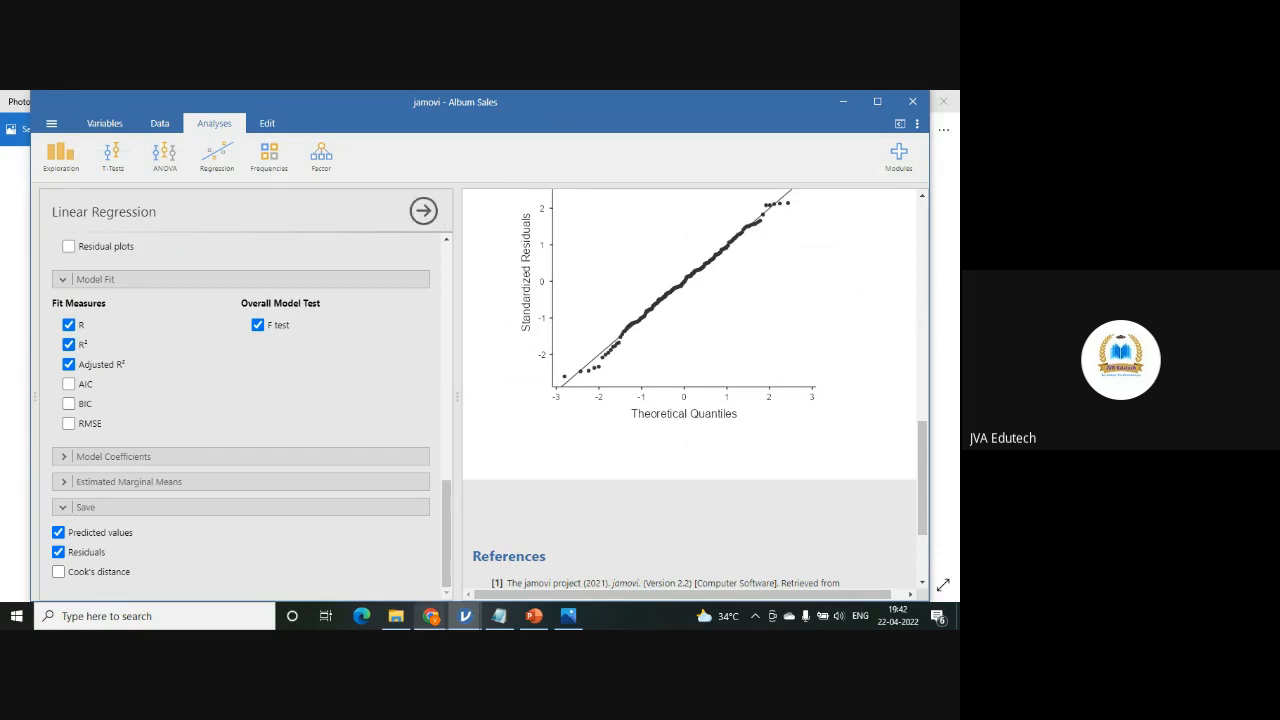
# Switch to the Google Meet call and bring up the option to stop recording the session.
pyautogui.moveTo(432, 620)
pyautogui.click(400, 548)
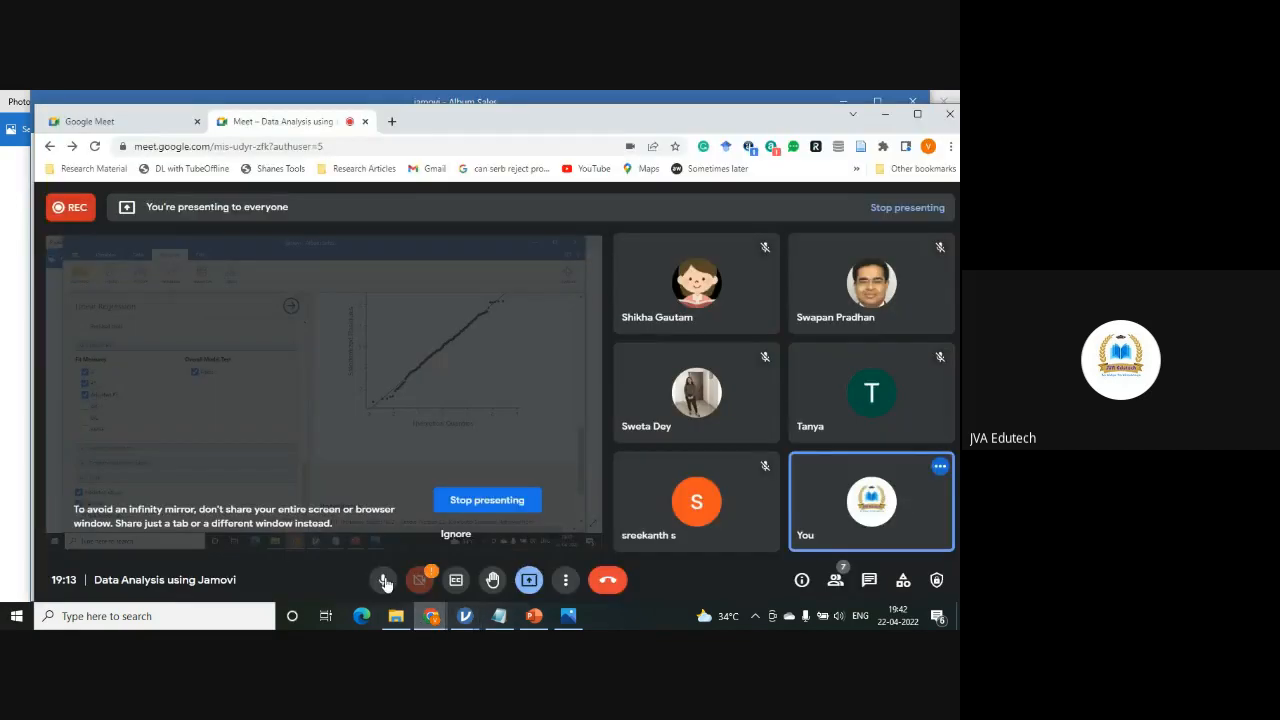
pyautogui.click(565, 580)
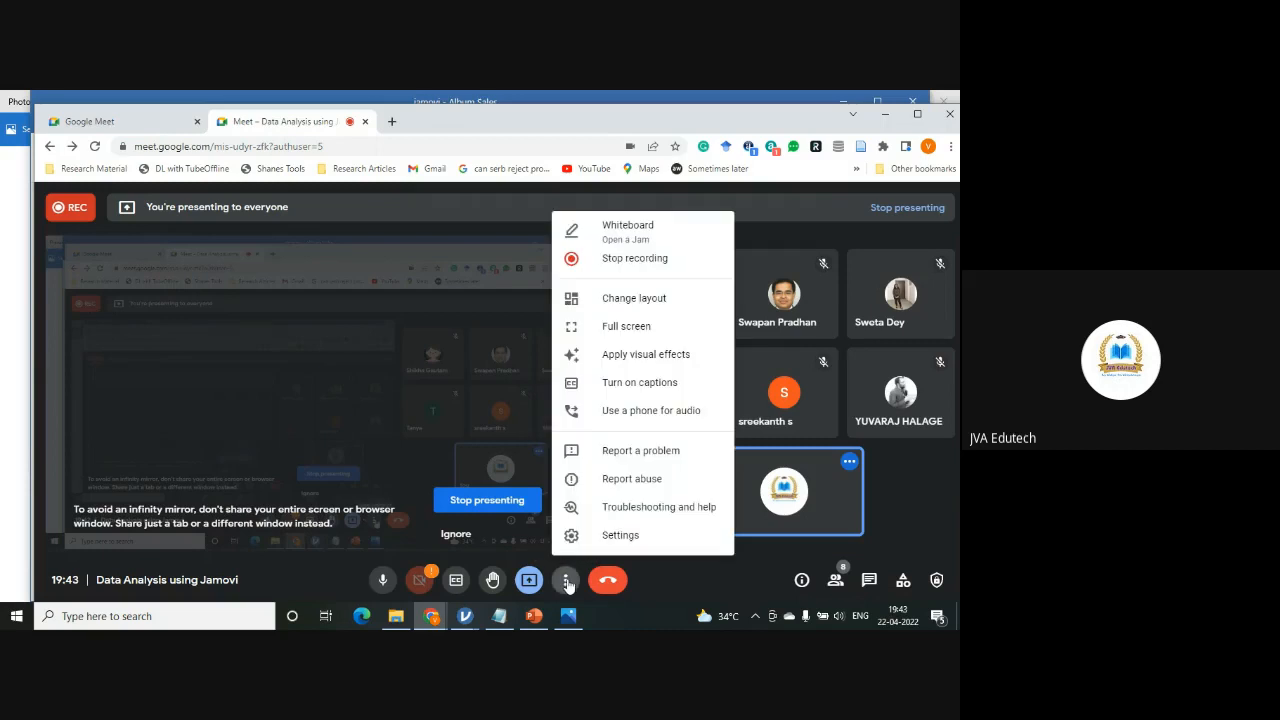
pyautogui.click(638, 259)
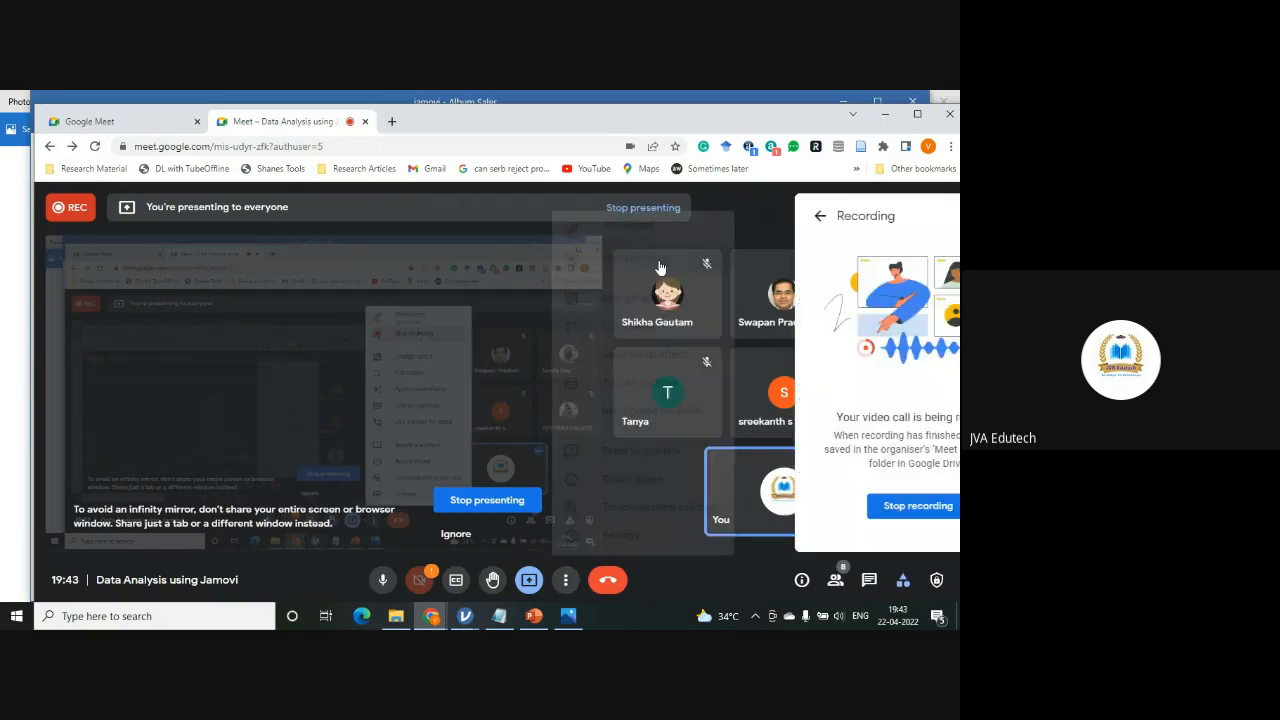